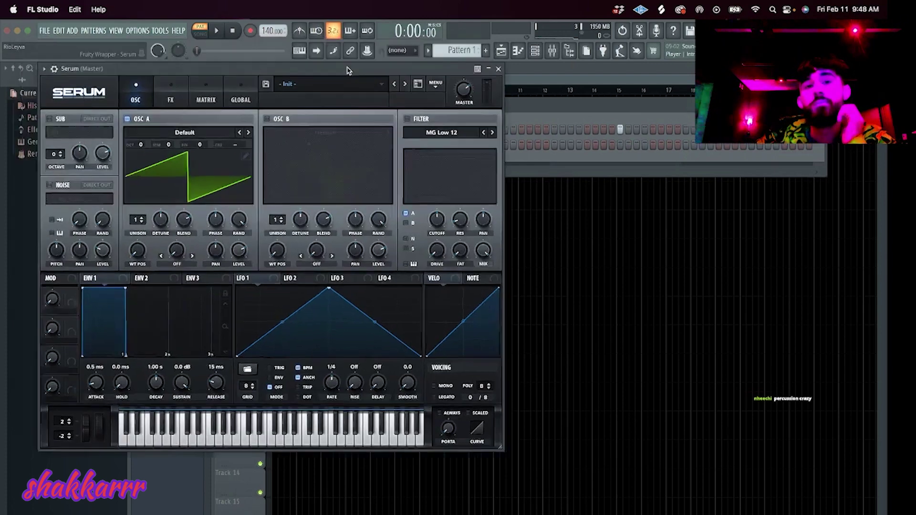
Load Serum's 'reese 3' preset from the starboy rob serum stash basses folder and play a note.
click(399, 149)
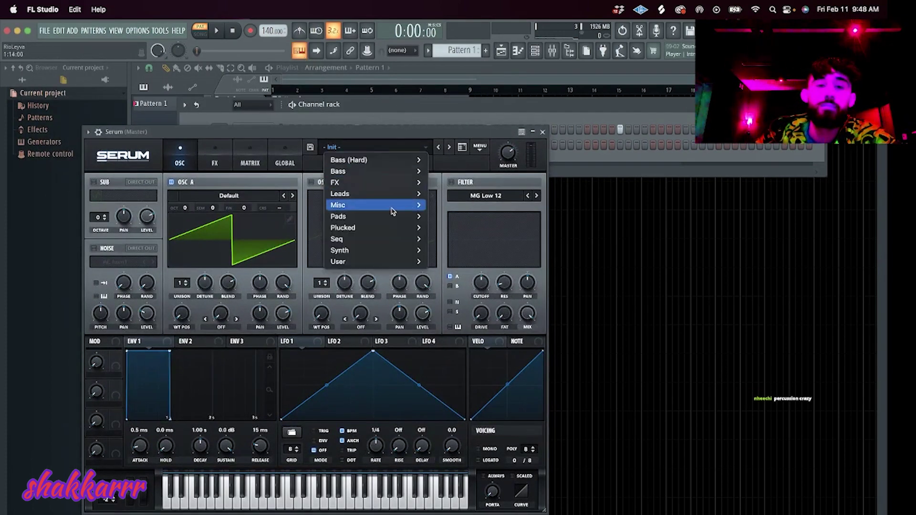
mouse_move(399, 194)
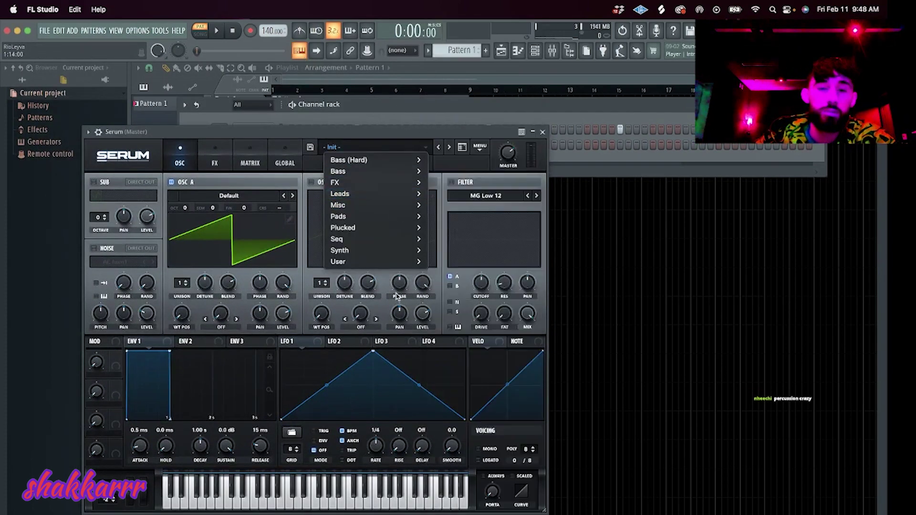
mouse_move(401, 261)
mouse_move(516, 284)
mouse_move(682, 297)
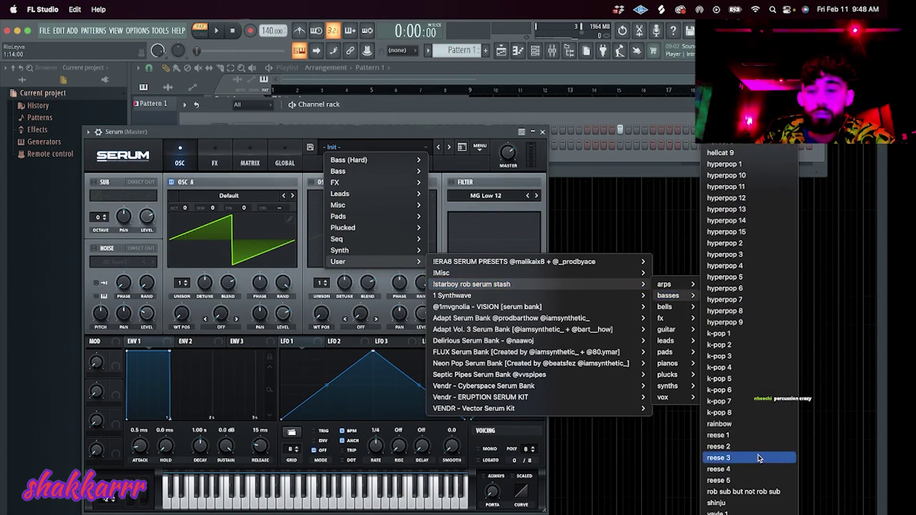
click(760, 459)
drag(334, 133, 593, 123)
key(h)
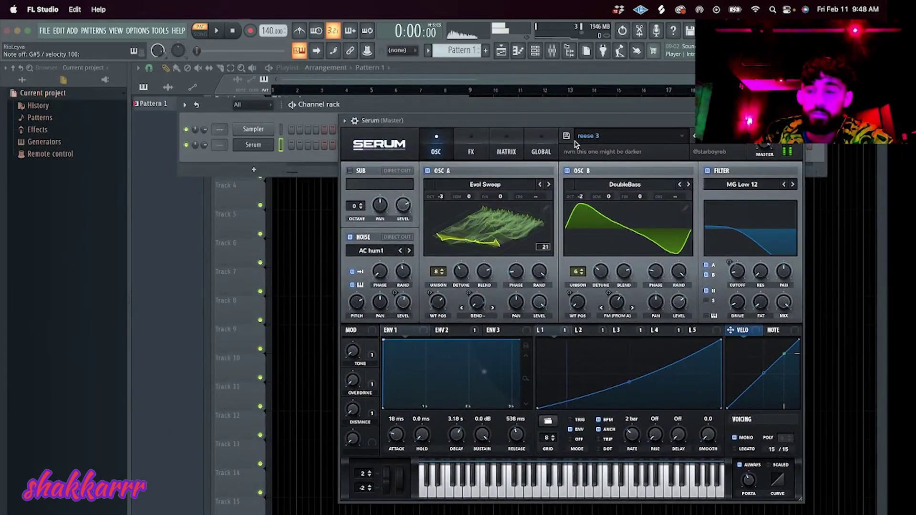
Audition reese 4 and 5 up to 'rob sub but not rob sub', then quit FL Studio.
key(Escape)
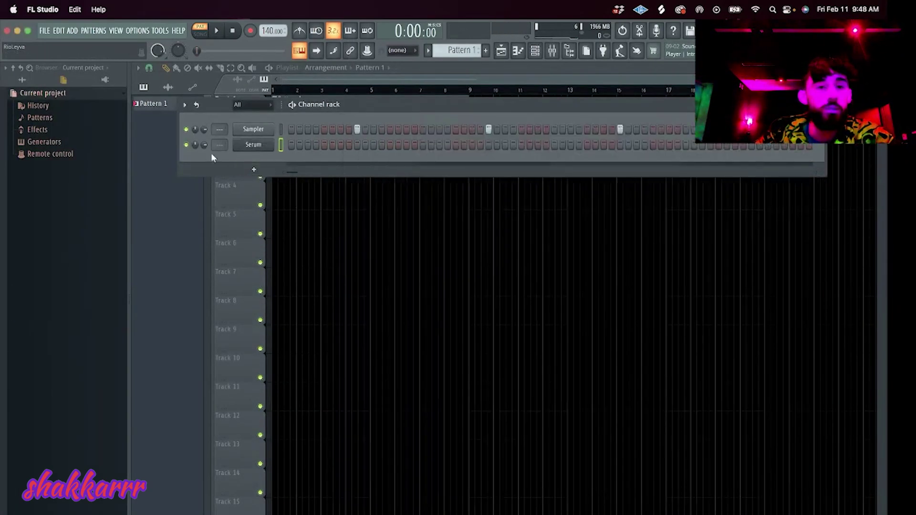
click(253, 145)
click(703, 135)
key(x)
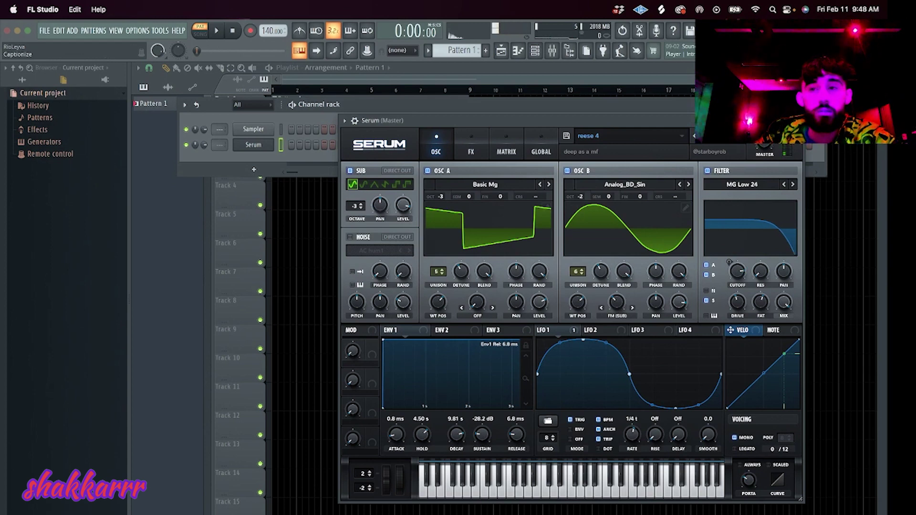
click(703, 142)
click(703, 136)
key(x)
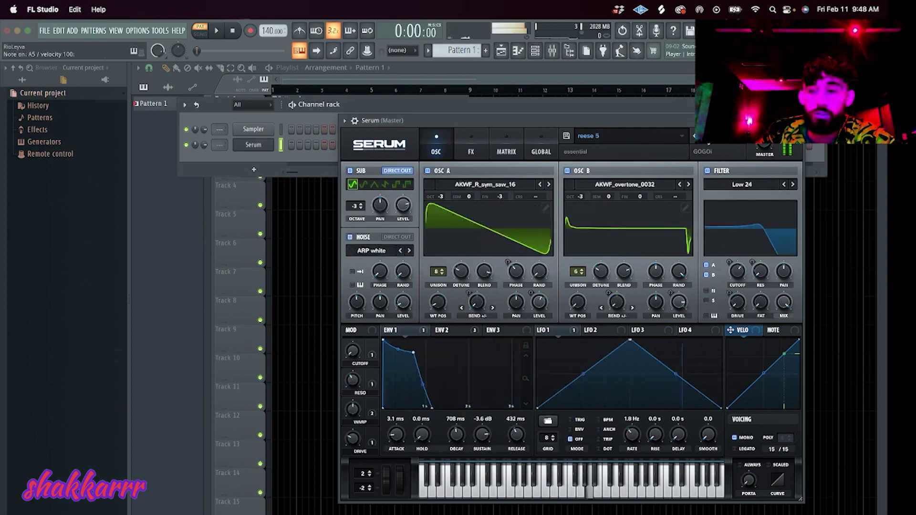
click(703, 136)
click(703, 136)
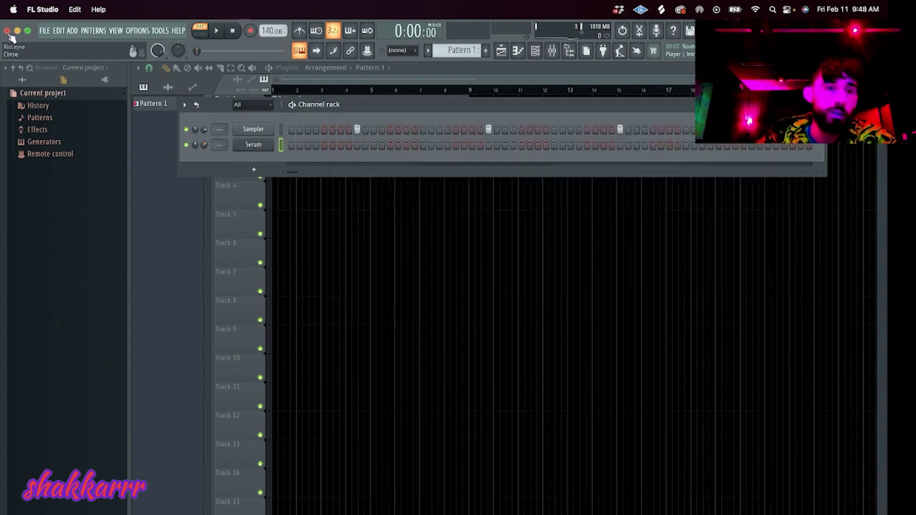
click(7, 31)
click(454, 309)
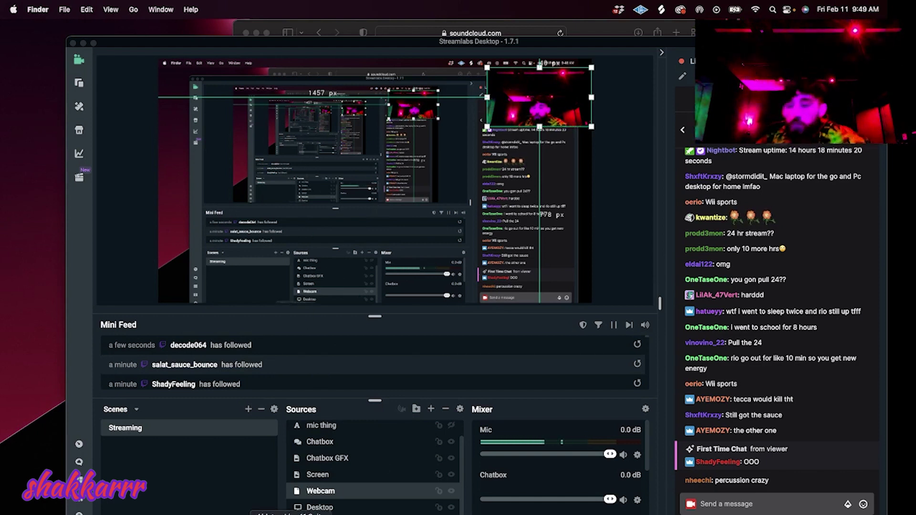
Launch Ableton Live from the Dock to get an empty Untitled set.
click(291, 514)
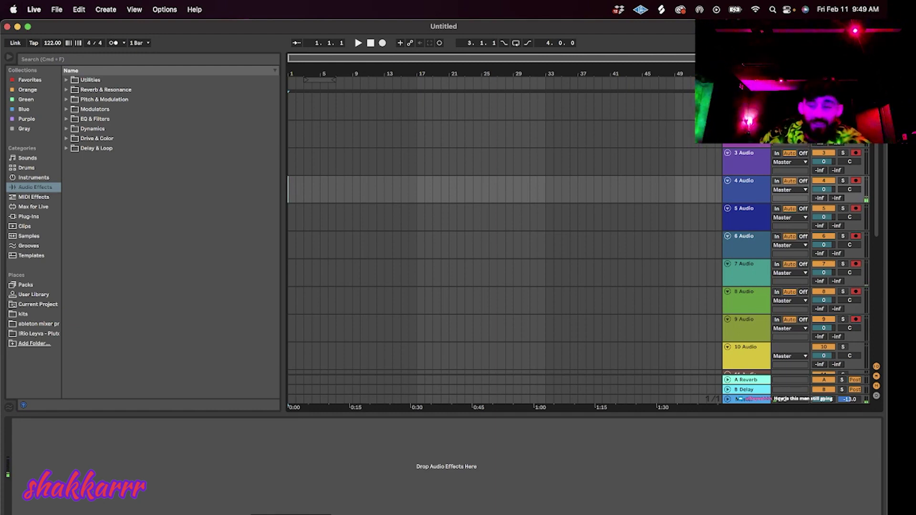
Raise the Live set's tempo to 140 BPM for recording onto the armed tracks.
drag(48, 46, 47, 45)
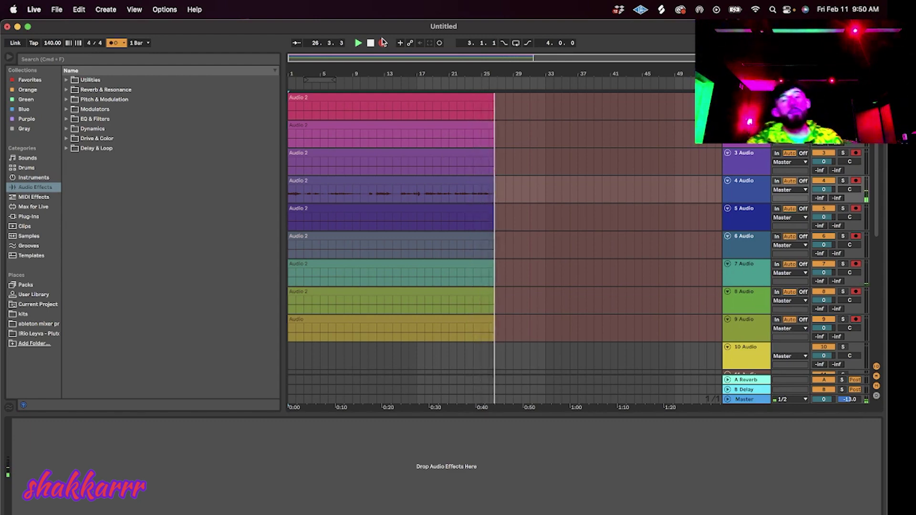
Stop the take, cut and remove track 4's clip, and start a new arrangement recording.
key(space)
click(406, 198)
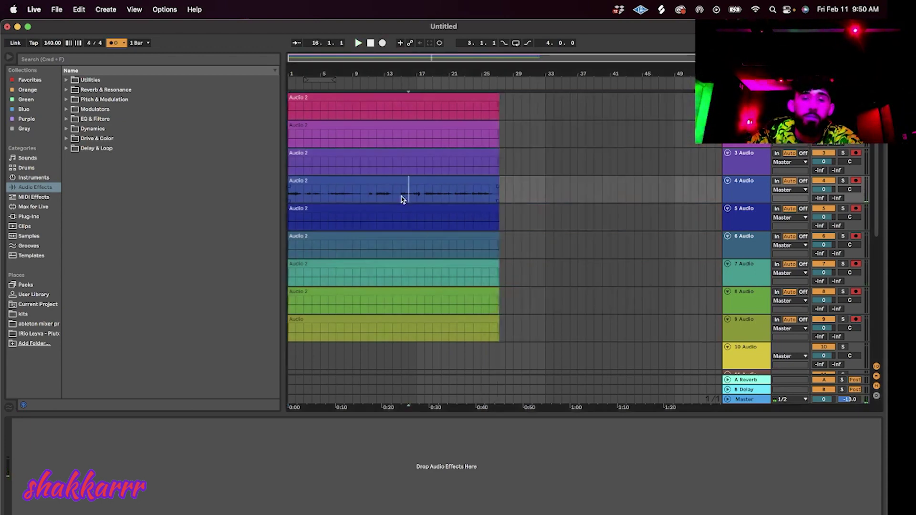
click(390, 180)
key(Delete)
drag(410, 180, 309, 196)
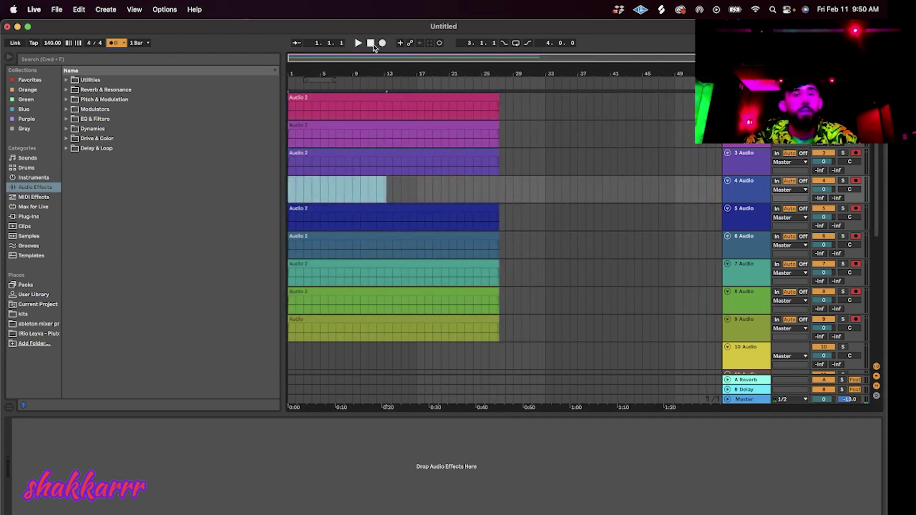
key(Delete)
click(384, 43)
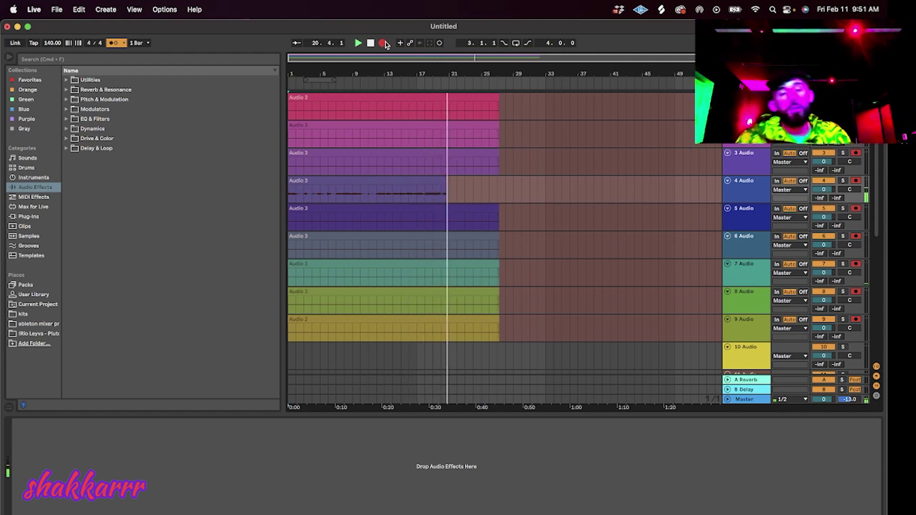
Stop recording, split track 4's clip at bar 12 and move the remainder to bar 1.
click(383, 43)
click(375, 191)
key(super+e)
key(Delete)
drag(387, 182, 298, 193)
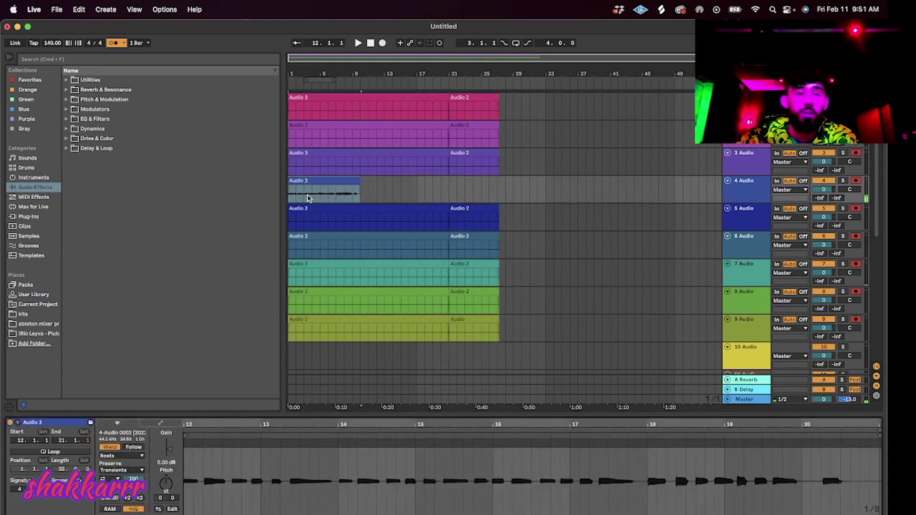
Set the clip's warp mode to Pro with warping on, and play from bar 1.
click(121, 456)
click(128, 496)
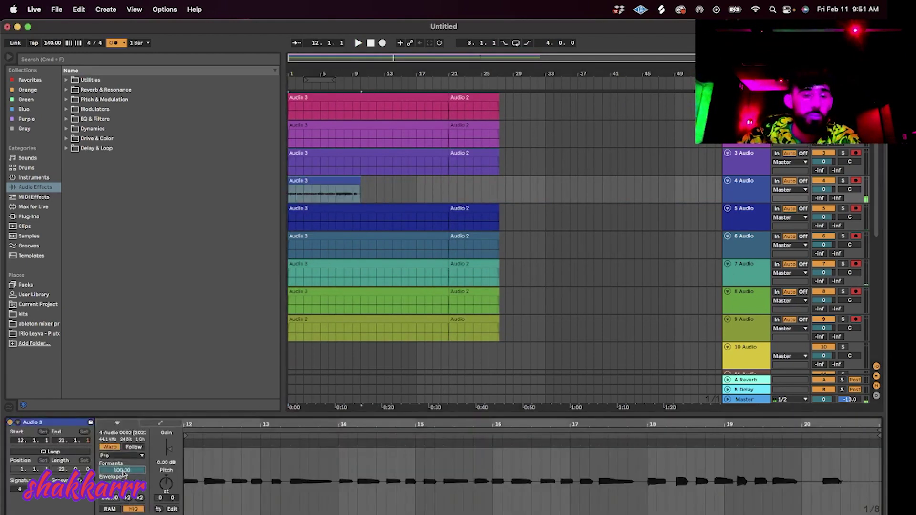
click(106, 446)
key(space)
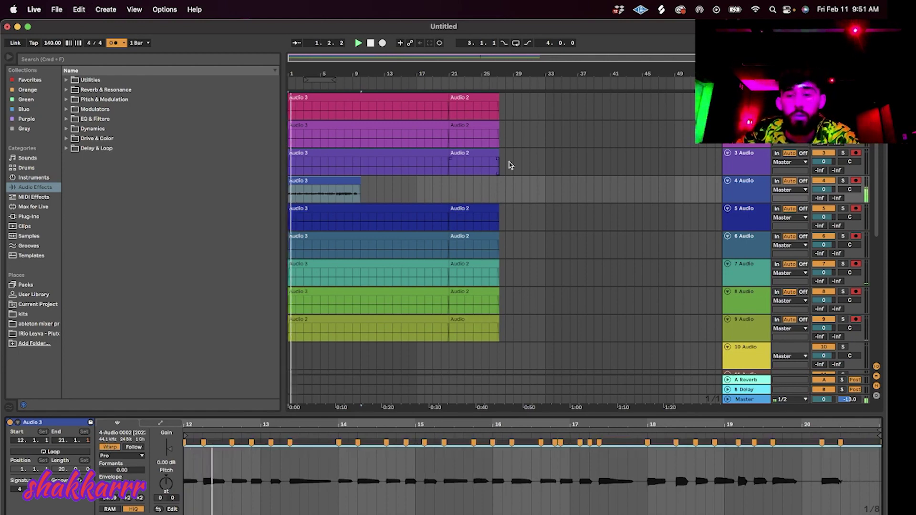
key(space)
key(space)
Cut a middle section out of track 4's clip, close the gap, and adjust a warp marker.
scroll(294, 182, up, 5)
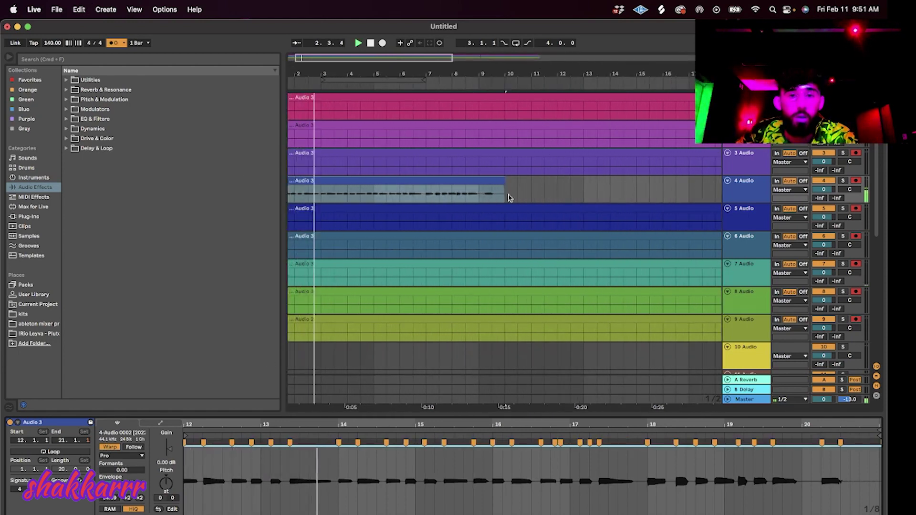
click(474, 197)
scroll(477, 196, up, 5)
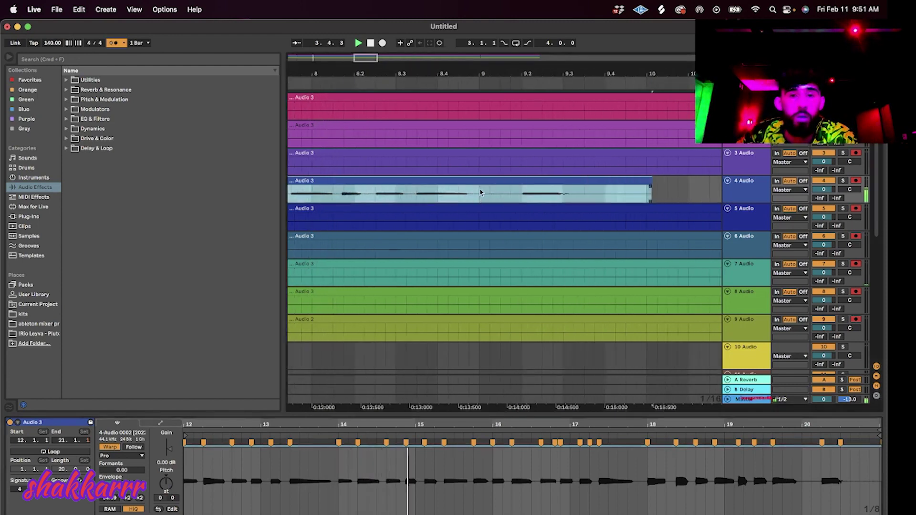
click(416, 197)
key(super+e)
click(520, 197)
key(super+e)
click(513, 182)
key(Delete)
drag(549, 181, 445, 191)
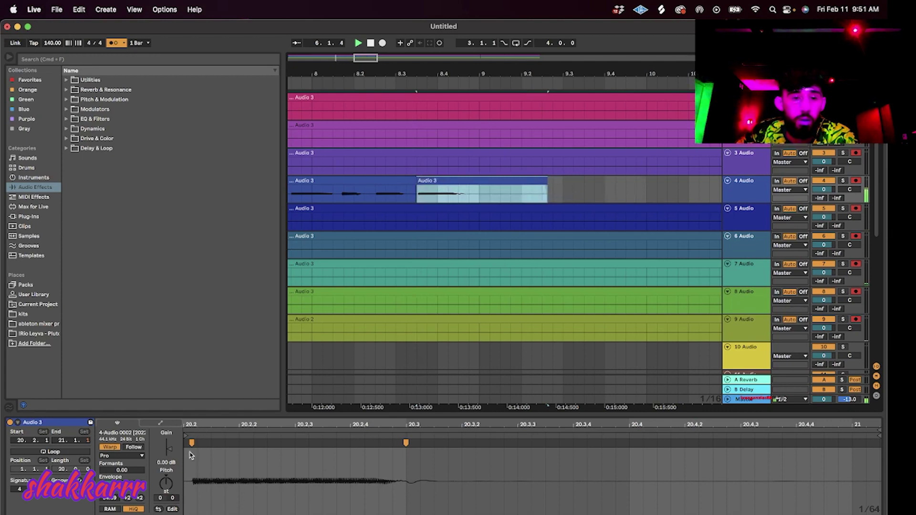
drag(192, 443, 185, 444)
Trim track 4's clip to end at bar 9 and nudge a warp marker onto the grid.
click(477, 196)
key(super+e)
click(495, 180)
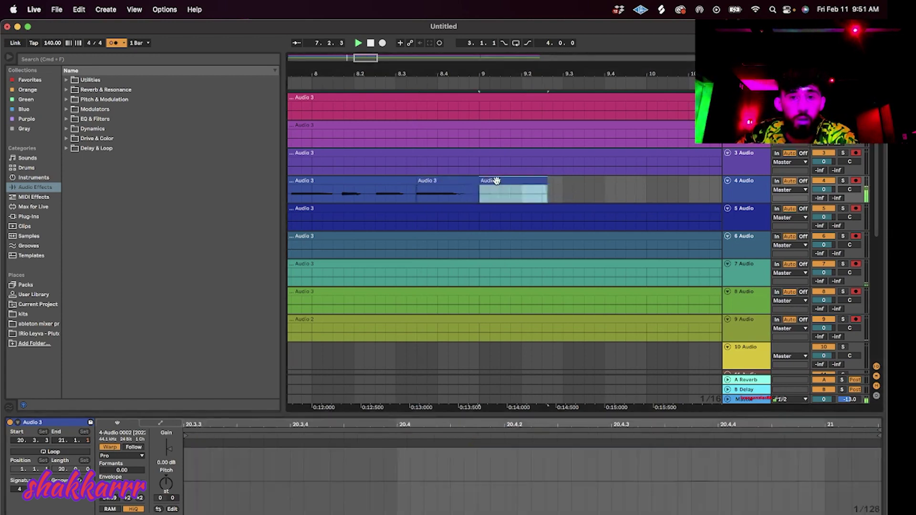
key(Delete)
click(499, 196)
scroll(470, 200, down, 10)
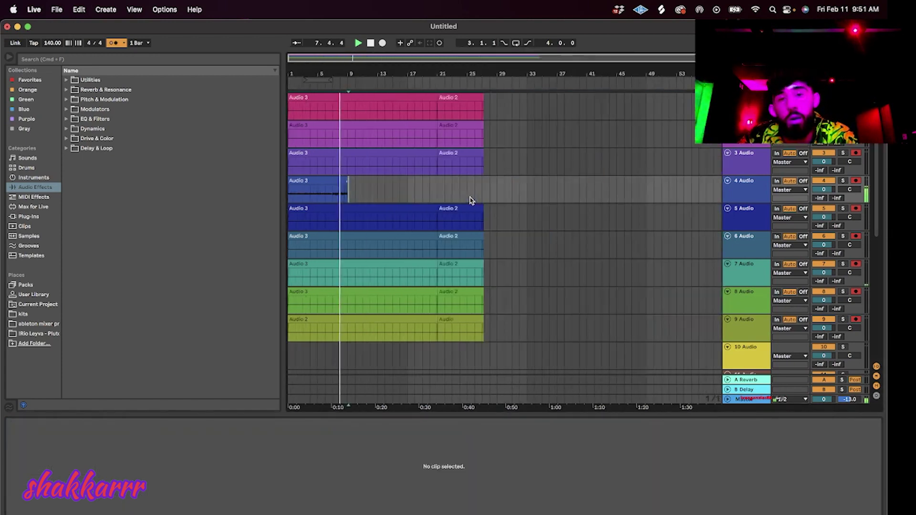
click(338, 177)
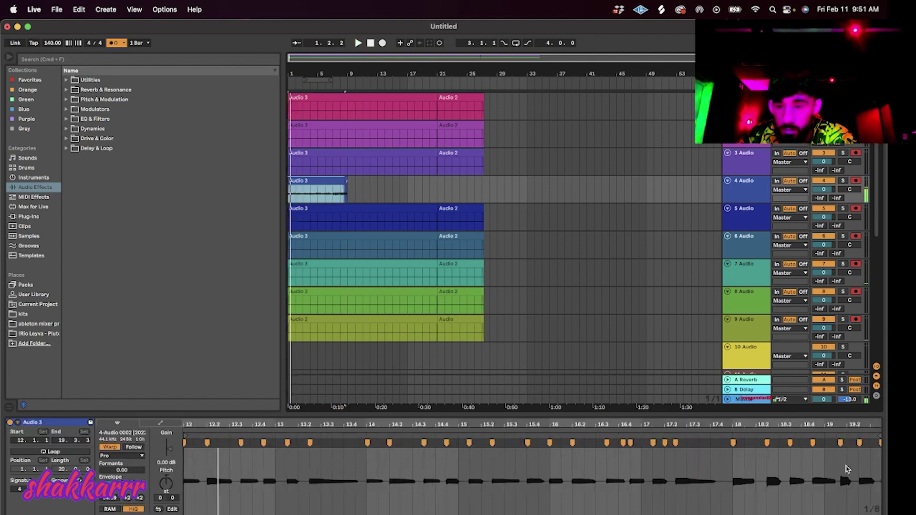
drag(841, 443, 839, 444)
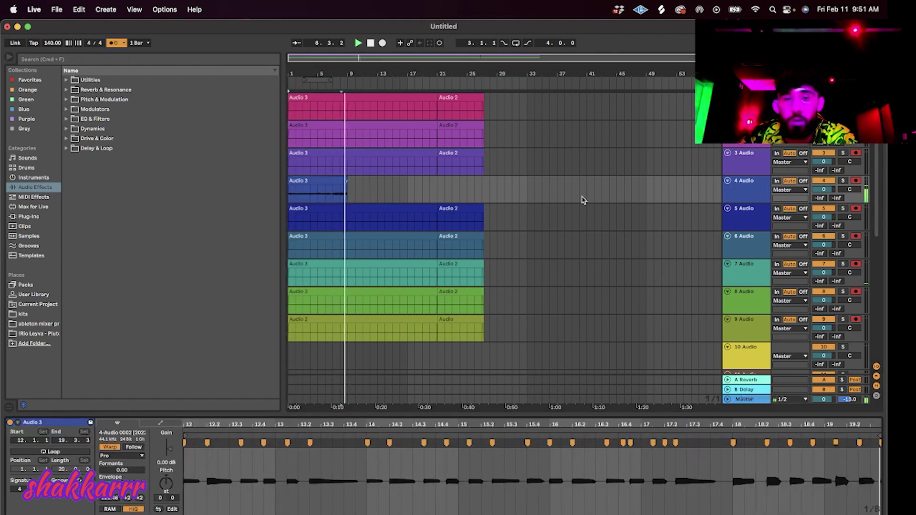
Select bars 1–9 on track 4 and consolidate them into one clip with Cmd+J.
key(space)
click(328, 184)
key(super+d)
key(super+d)
key(super+z)
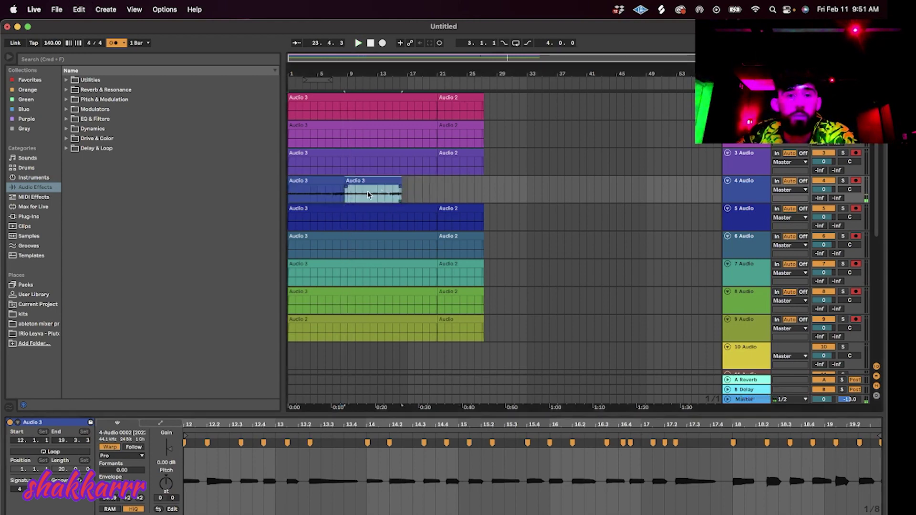
key(super+z)
click(355, 193)
drag(350, 192, 244, 189)
key(super+j)
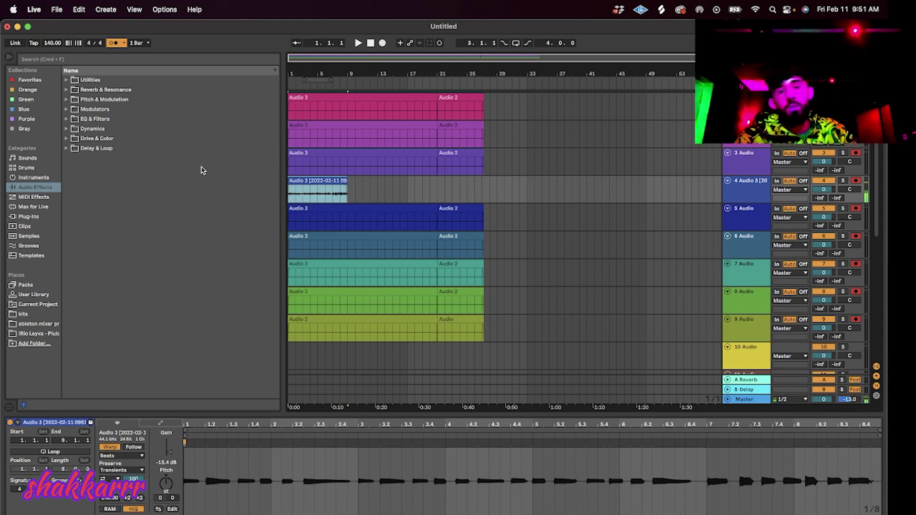
Duplicate track 4, delete its original clip, repeat track 5's chop with Cmd+D, and start recording.
click(747, 196)
key(super+d)
click(322, 180)
key(Delete)
click(321, 208)
key(super+d)
key(super+d)
key(super+d)
key(super+d)
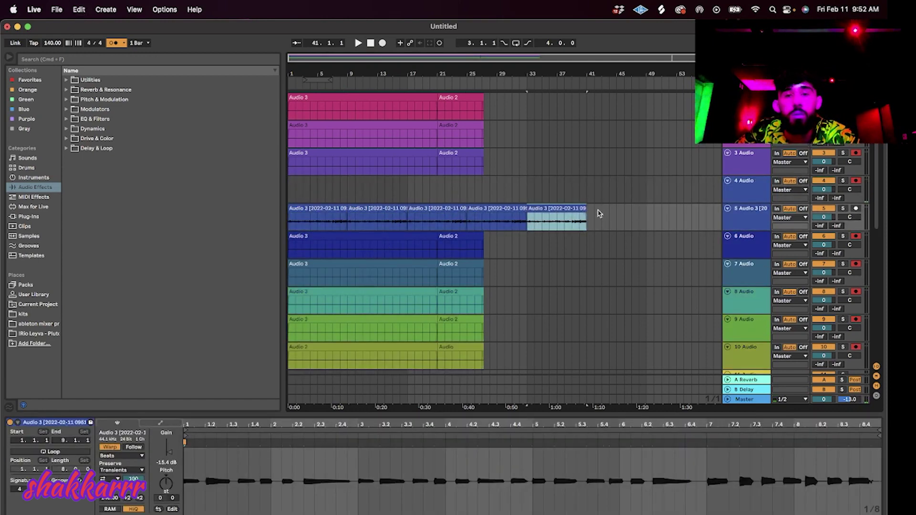
click(382, 44)
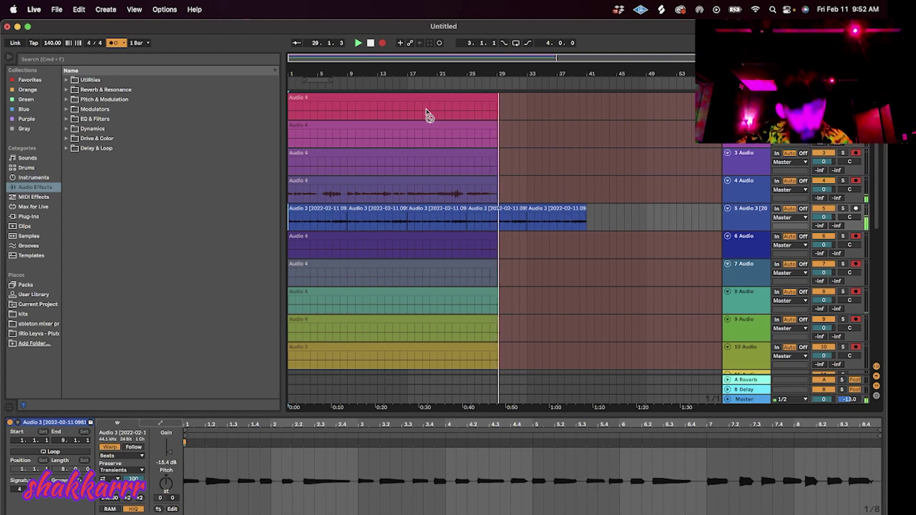
Stop the previous pass and record a fresh Audio 7 take from bar 1.
key(space)
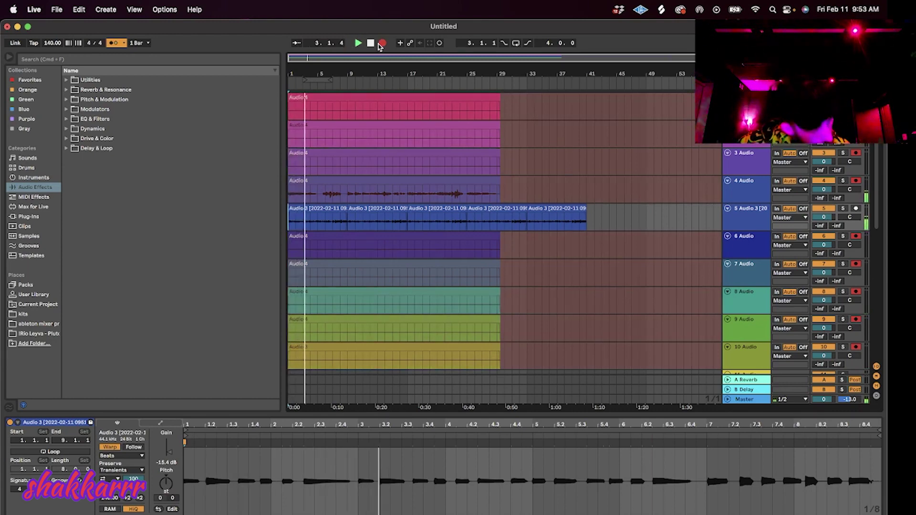
click(382, 44)
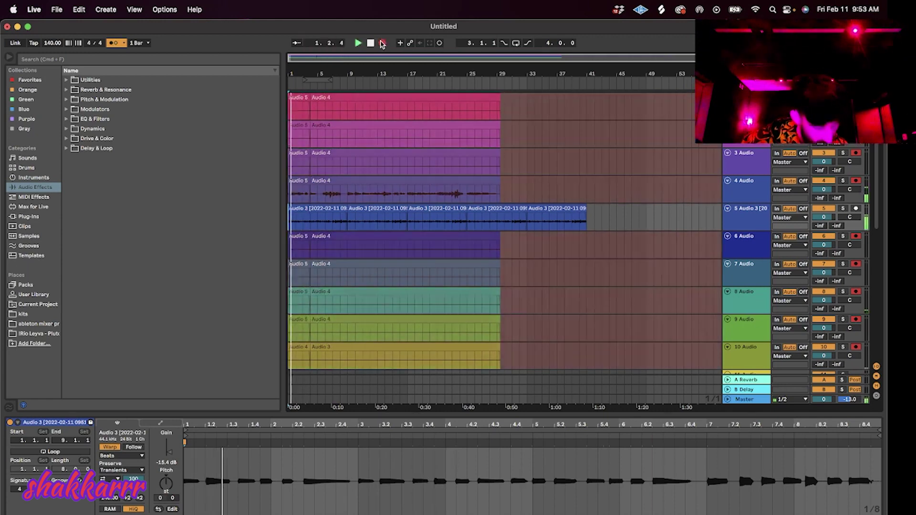
click(381, 43)
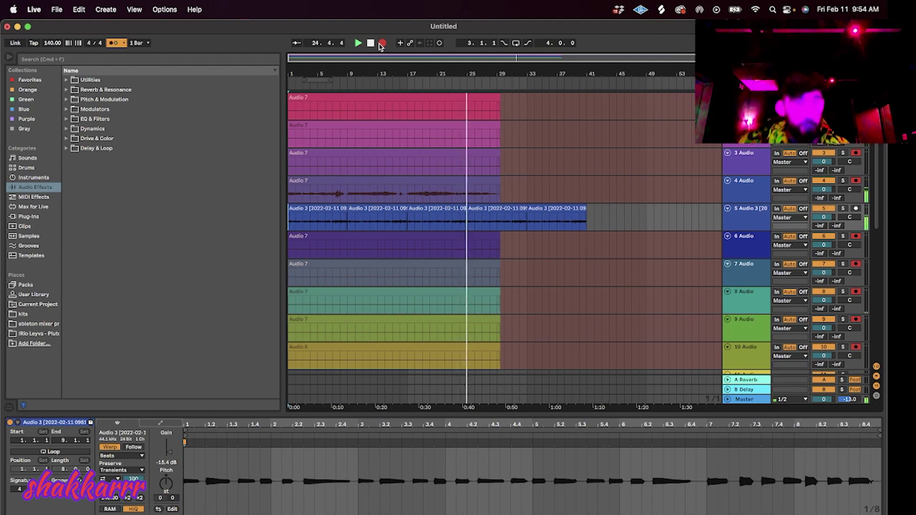
Stop recording, split track 4's take at bar 17 and move the rest to bar 1.
click(381, 44)
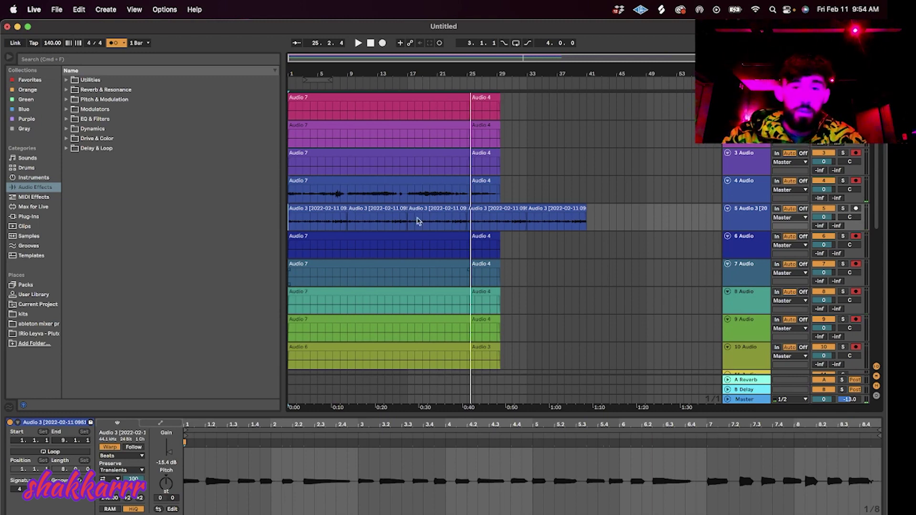
click(409, 197)
key(super+e)
click(398, 181)
key(Delete)
drag(433, 182, 309, 180)
key(space)
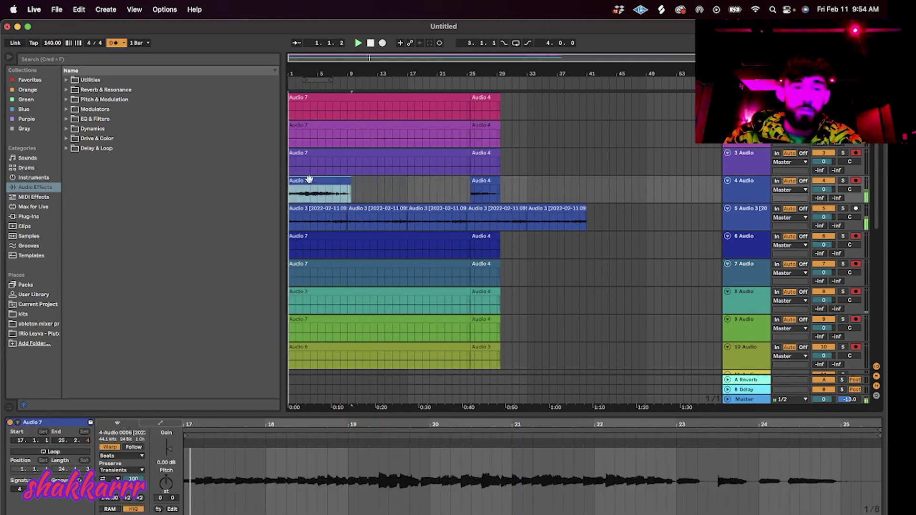
Set Complex Pro warping with formants 0, quantize, and fix the warp marker near bar 20.
click(121, 456)
click(125, 498)
drag(131, 471, 131, 512)
key(super+u)
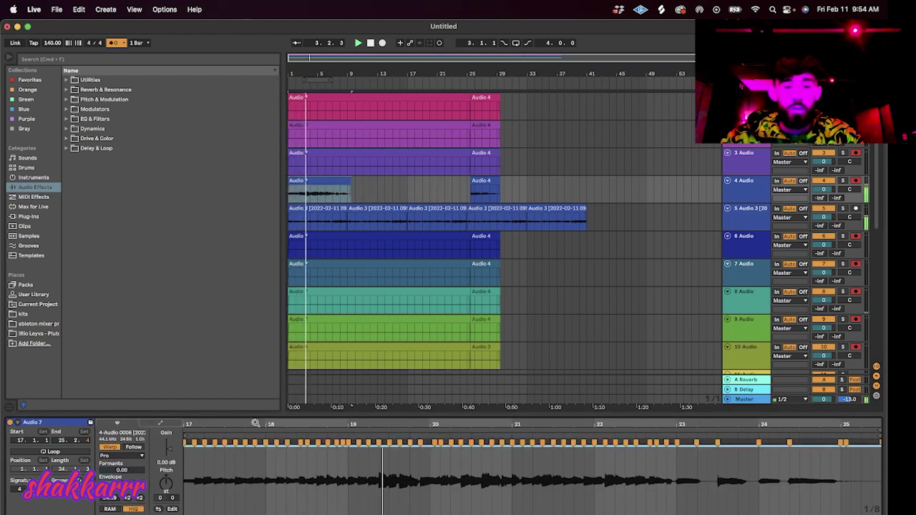
key(space)
key(space)
drag(435, 442, 430, 443)
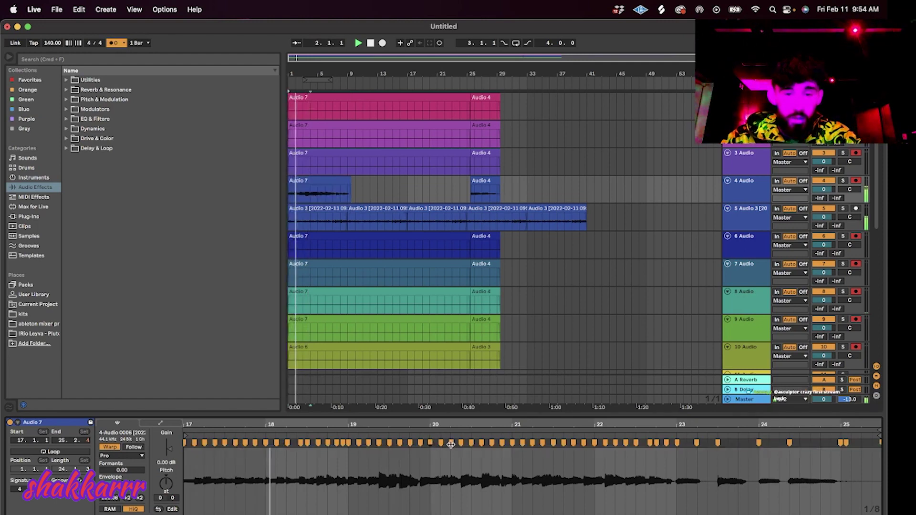
key(space)
key(space)
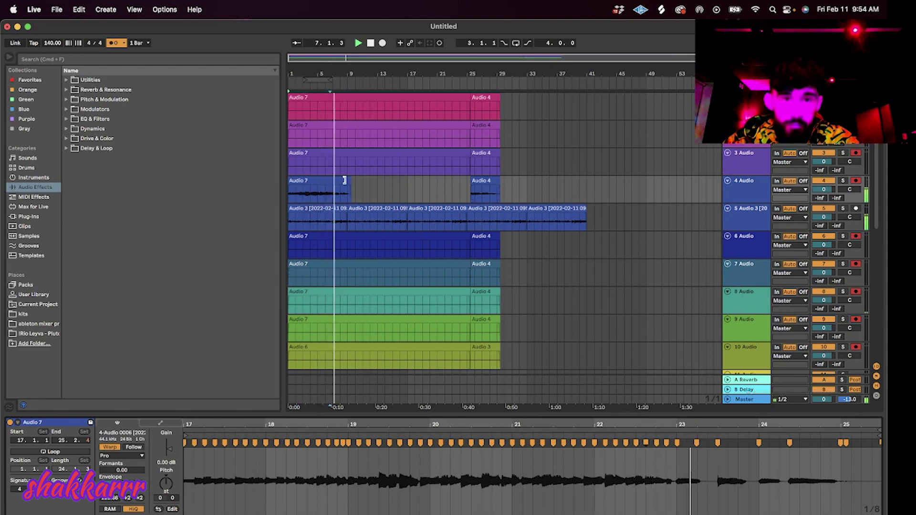
Chop track 4's clip, duplicate the four chops to bars 13–25, and clear bars 17–29.
drag(344, 180, 341, 181)
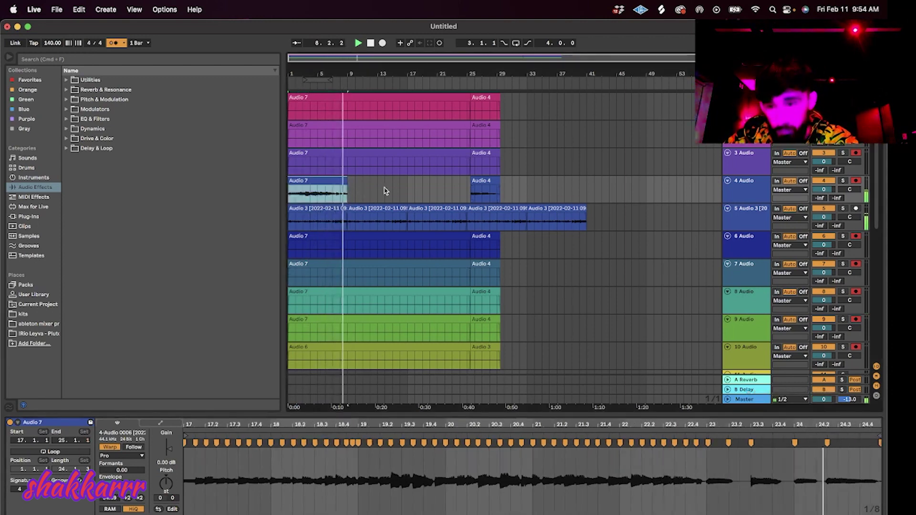
click(332, 195)
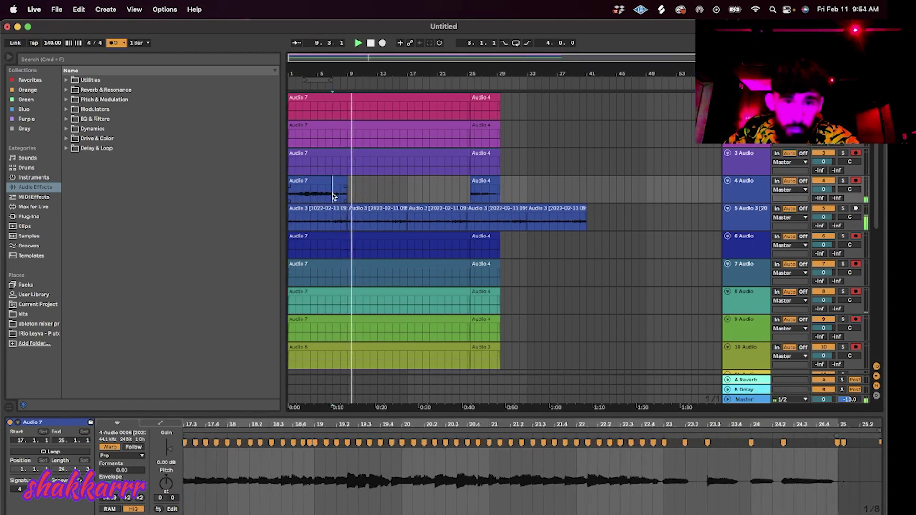
key(super+e)
key(super+d)
key(super+d)
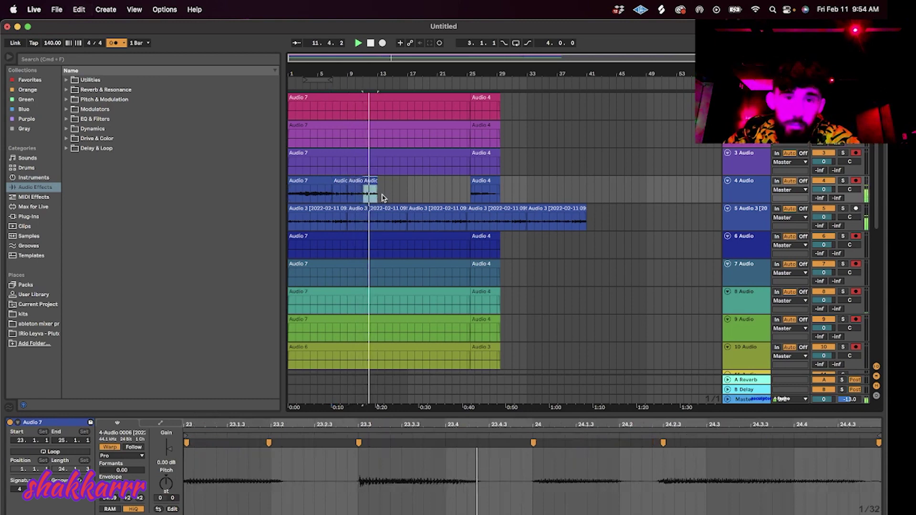
drag(378, 199, 274, 203)
key(super+d)
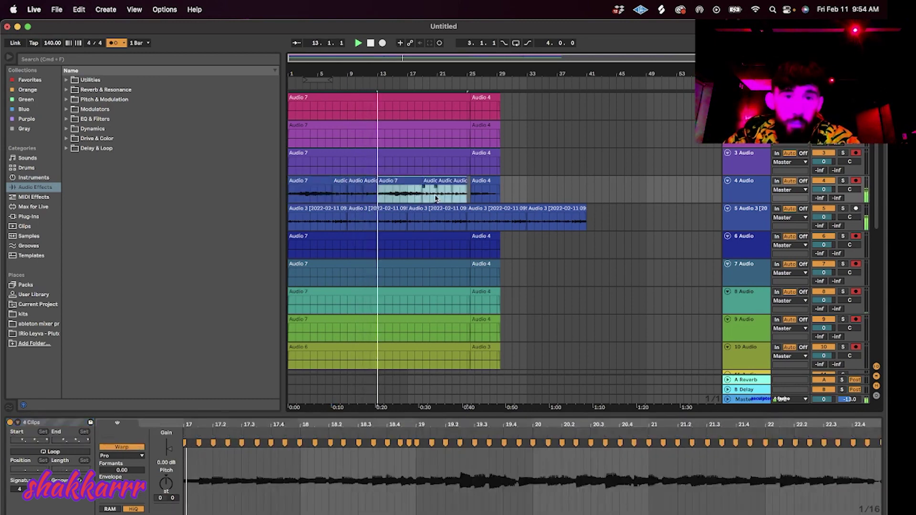
drag(499, 196, 411, 201)
key(Delete)
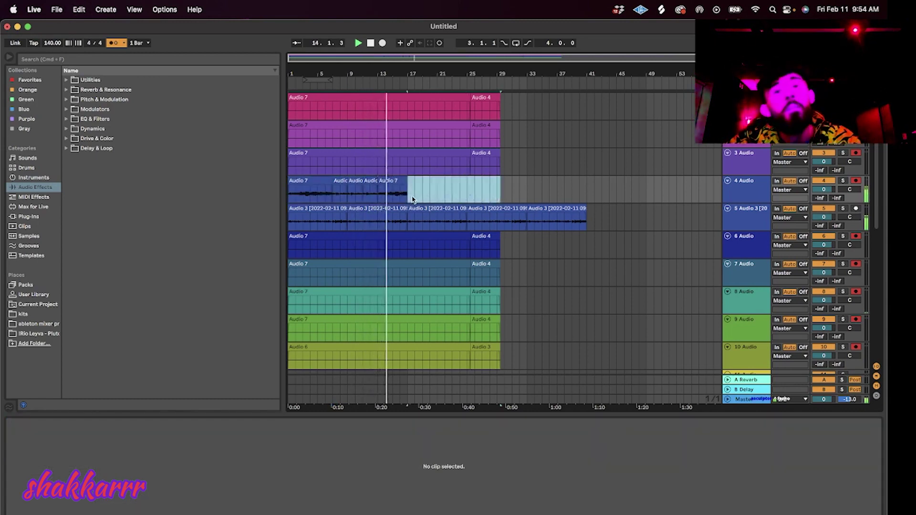
Duplicate the six chops on track 4 further along the arrangement.
click(373, 182)
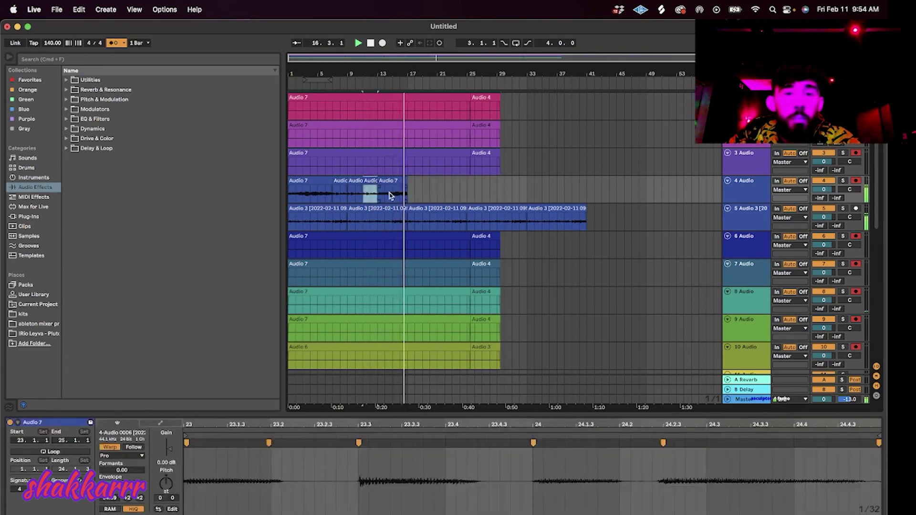
drag(409, 197, 272, 190)
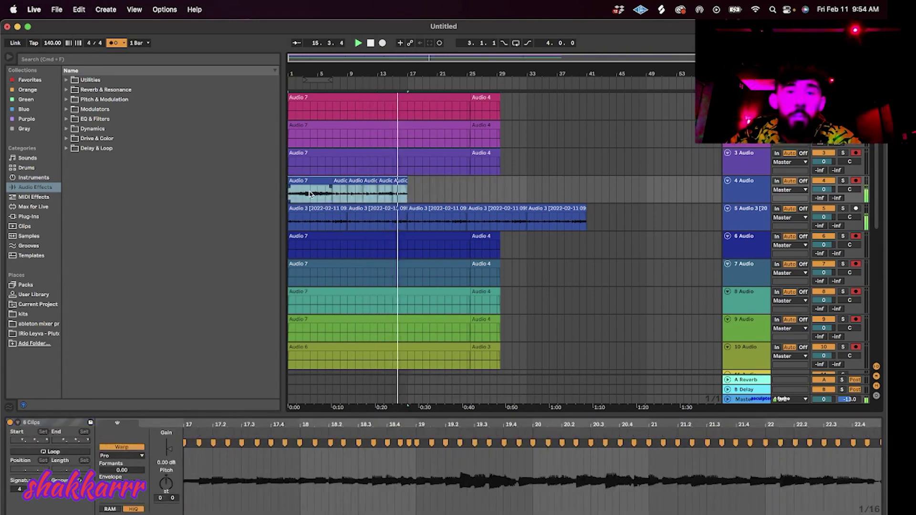
key(super+d)
key(super+d)
click(576, 209)
Duplicate track 4 as track 5, clear tracks 3 and 4, and start a fresh take.
key(super+d)
click(738, 190)
key(super+d)
drag(660, 191, 253, 165)
key(Delete)
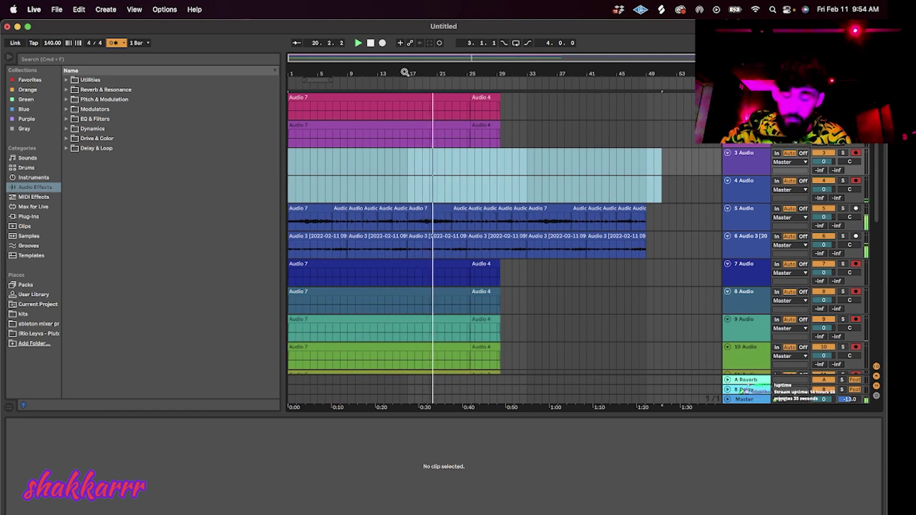
click(382, 42)
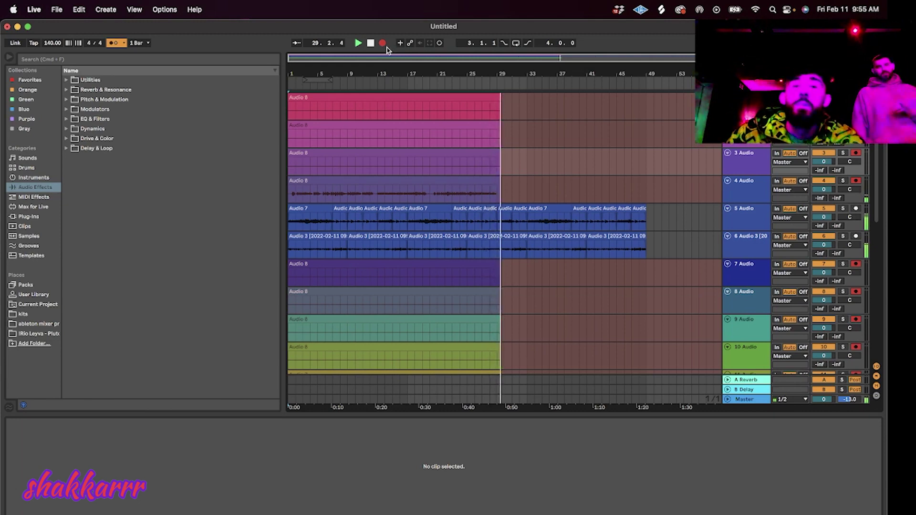
Stop recording, split track 4's take at bar 21 and move the rest to bar 1.
click(382, 43)
click(436, 194)
key(super+e)
click(423, 180)
key(Delete)
drag(468, 180, 305, 182)
key(space)
Set Complex Pro warping with formants 0, quantize, and trim the clip to end at bar 9.
click(122, 455)
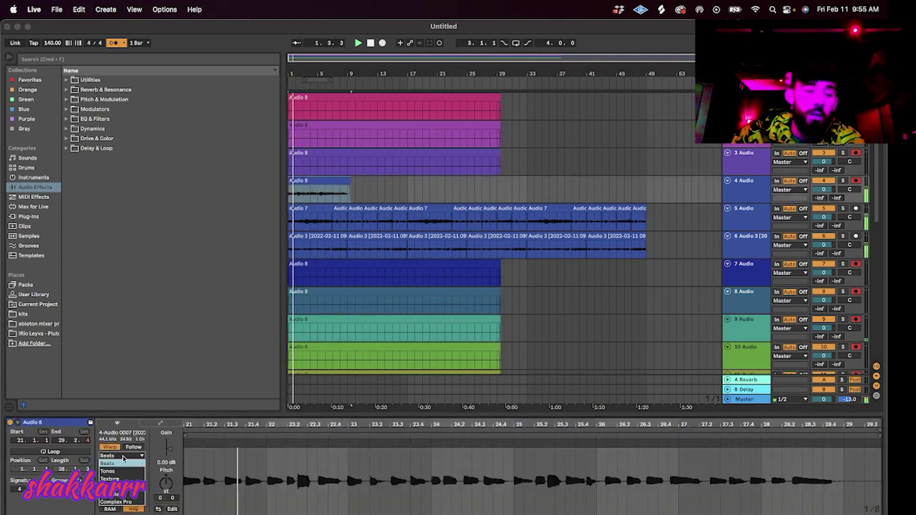
click(121, 507)
drag(125, 471, 125, 510)
key(super+u)
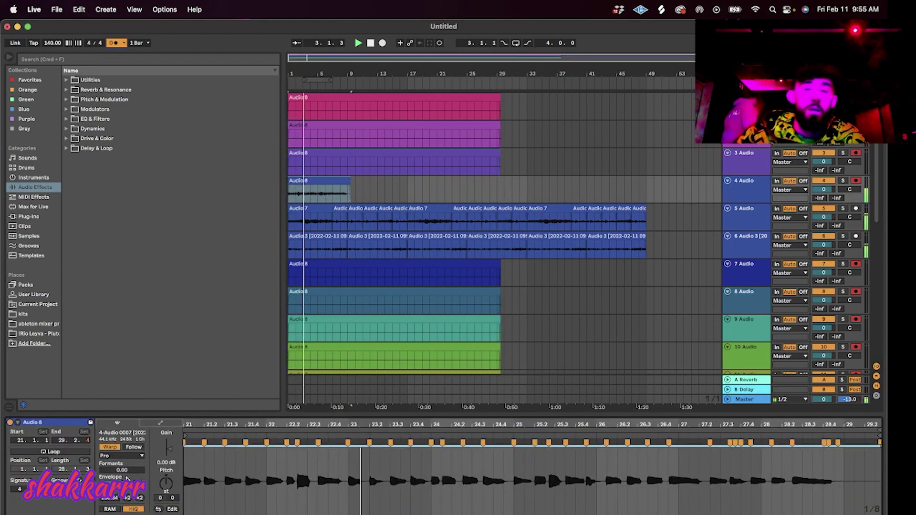
drag(350, 180, 218, 192)
Duplicate track 4 as track 5, empty track 4, and repeat the Audio 8 clip.
click(737, 187)
key(super+d)
key(Delete)
click(335, 208)
key(super+d)
key(super+d)
key(super+d)
key(super+d)
key(super+d)
key(super+d)
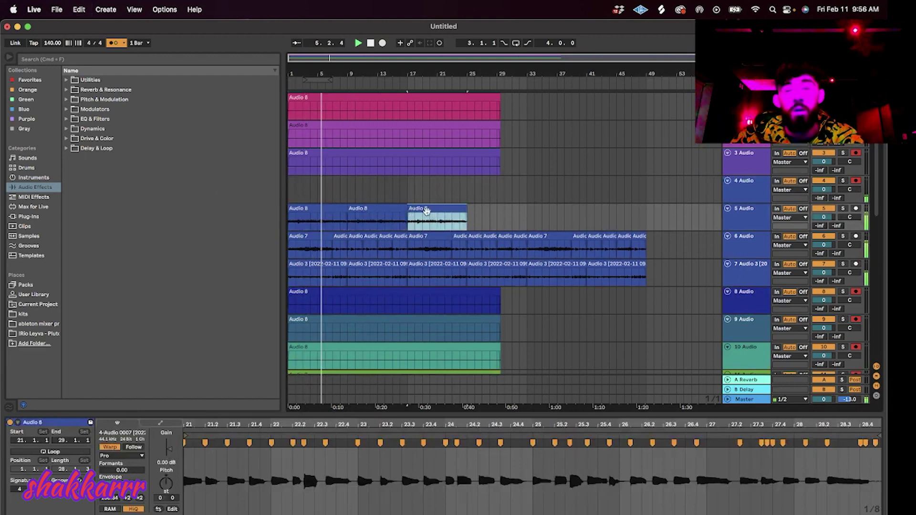
Extend the Audio 8 repeats to bar 49, remove the extra copy, and start another take.
click(322, 207)
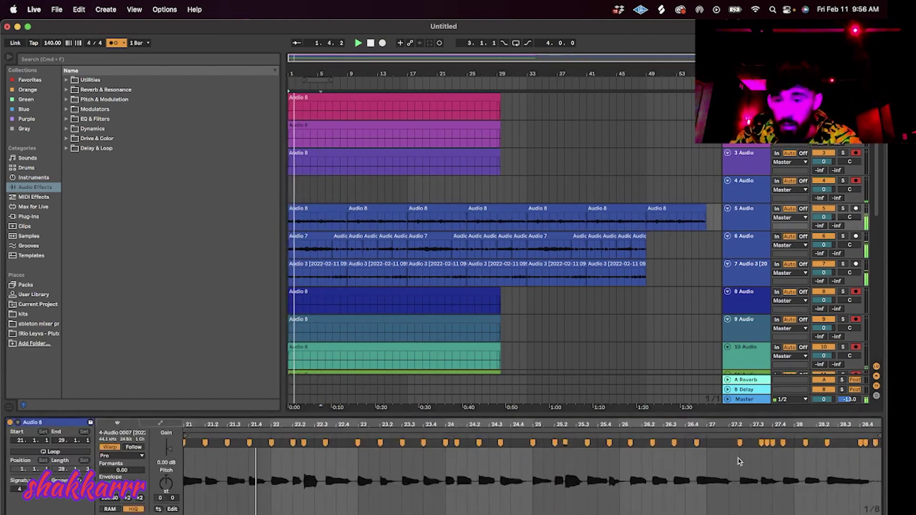
click(353, 218)
key(super+d)
key(super+d)
key(super+d)
key(super+d)
key(super+d)
key(Delete)
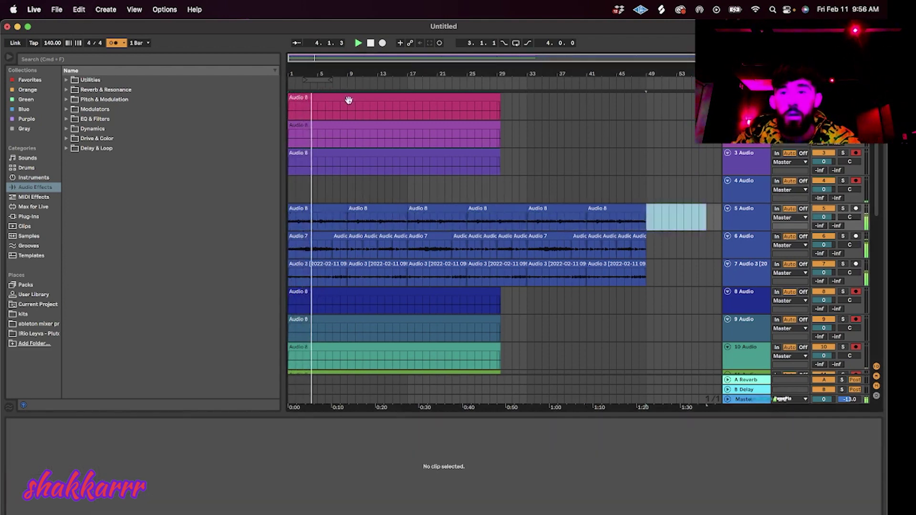
click(359, 43)
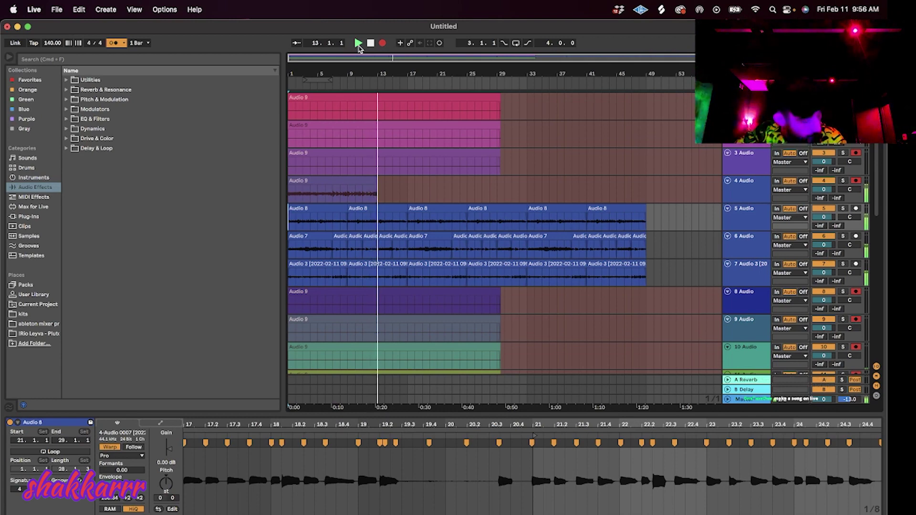
Stop the new Audio 9 take around bar 13 with F9.
key(F9)
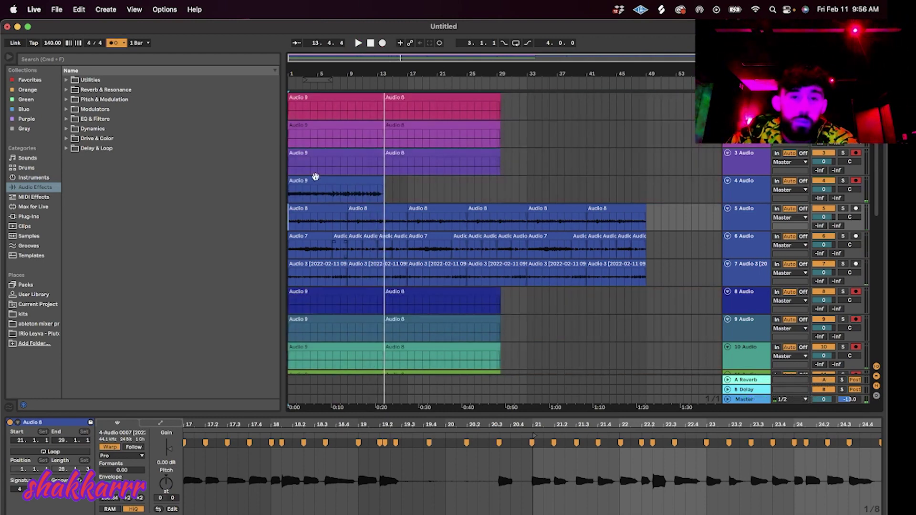
Split track 4's Audio 9 clip at bars 9 and 11 and delete the piece after bar 11.
click(348, 200)
key(super+e)
click(366, 194)
key(super+e)
click(370, 181)
key(Delete)
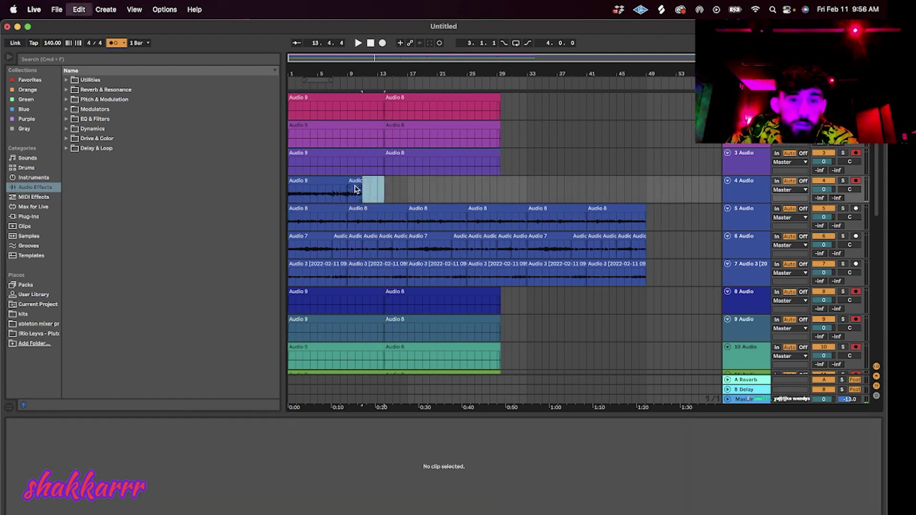
Extend the short clip to about bar 13 and split it at bars 11 and 13.
click(354, 197)
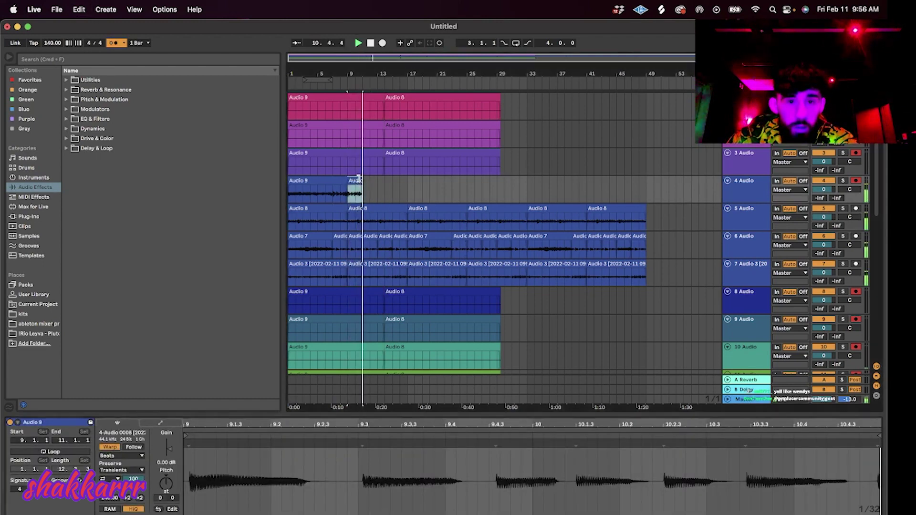
drag(361, 181, 384, 192)
click(363, 198)
key(super+e)
click(354, 180)
key(Delete)
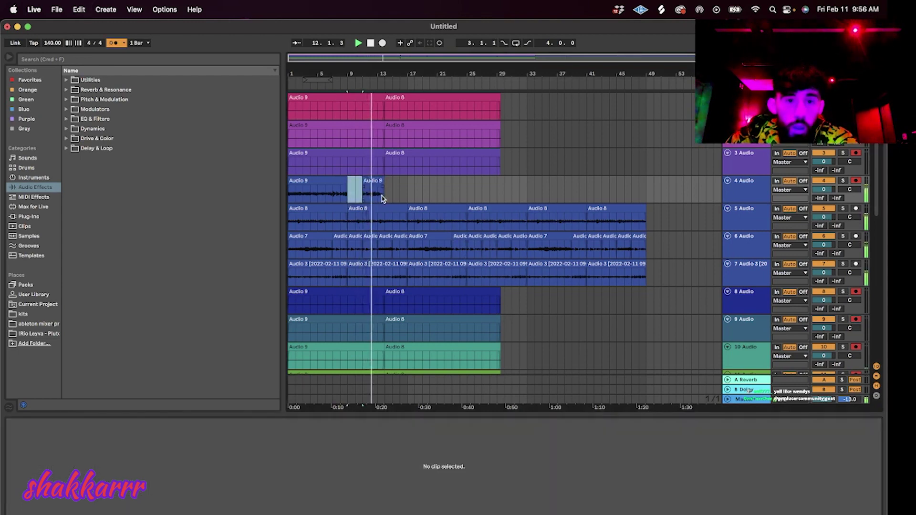
Remove the bar 9–11 and end pieces, then move the short chop right after Audio 9.
click(379, 197)
key(super+e)
click(380, 182)
key(Delete)
drag(372, 185, 357, 188)
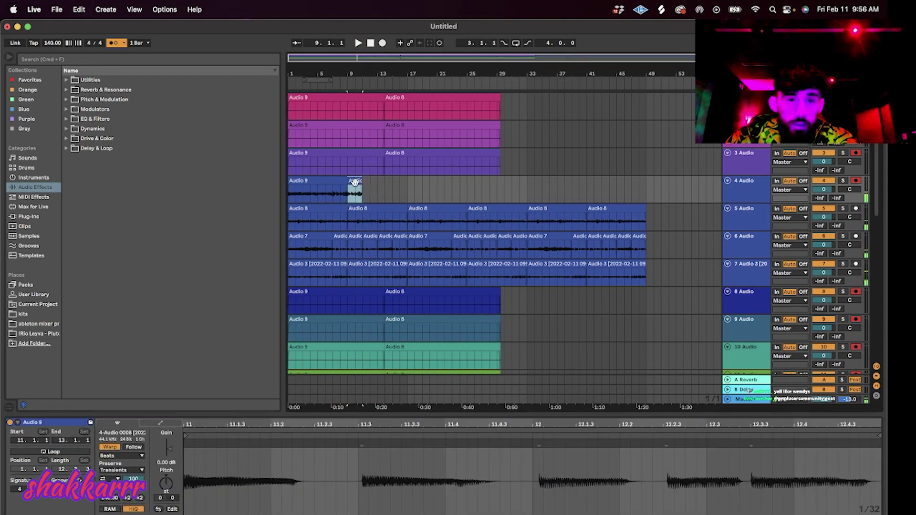
Set the chop and first Audio 9 clip to Complex Pro warping, aligning a warp marker to beat 4.
click(108, 456)
click(132, 477)
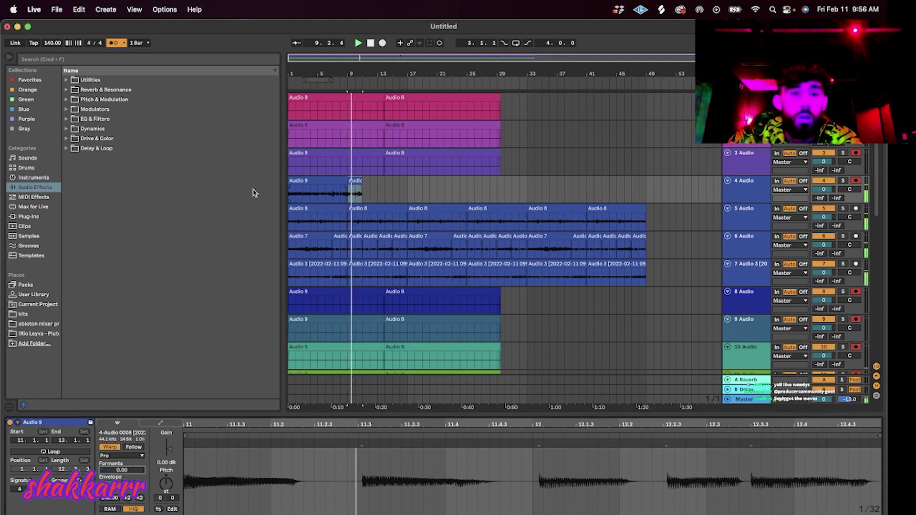
click(289, 196)
click(300, 189)
key(space)
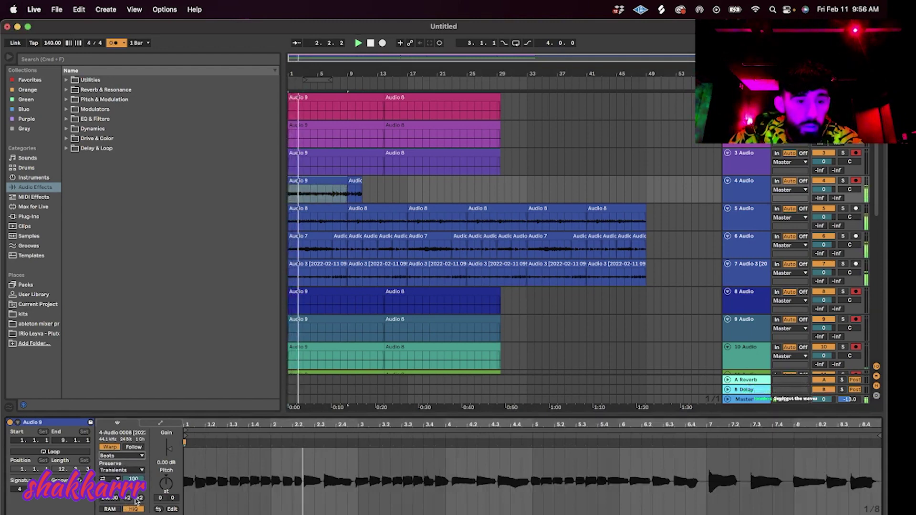
click(120, 456)
click(124, 502)
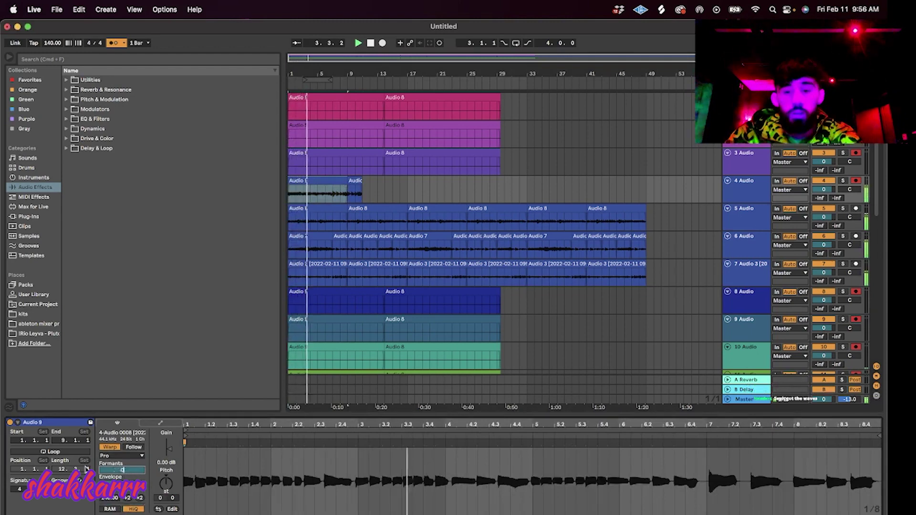
key(space)
key(space)
drag(451, 443, 445, 443)
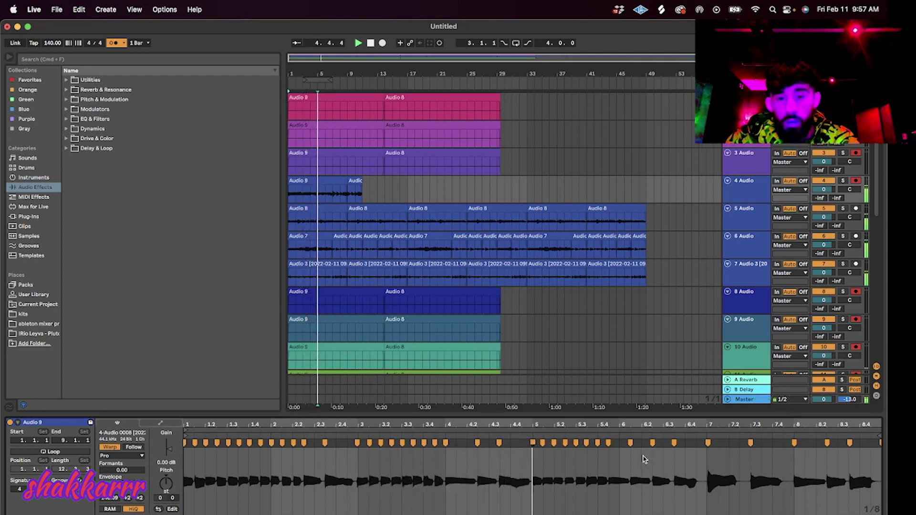
Copy the short vocal chop to bar 7 and duplicate and paste it further along.
drag(354, 181, 337, 193)
key(cmd+d)
key(cmd+d)
click(393, 196)
key(cmd+v)
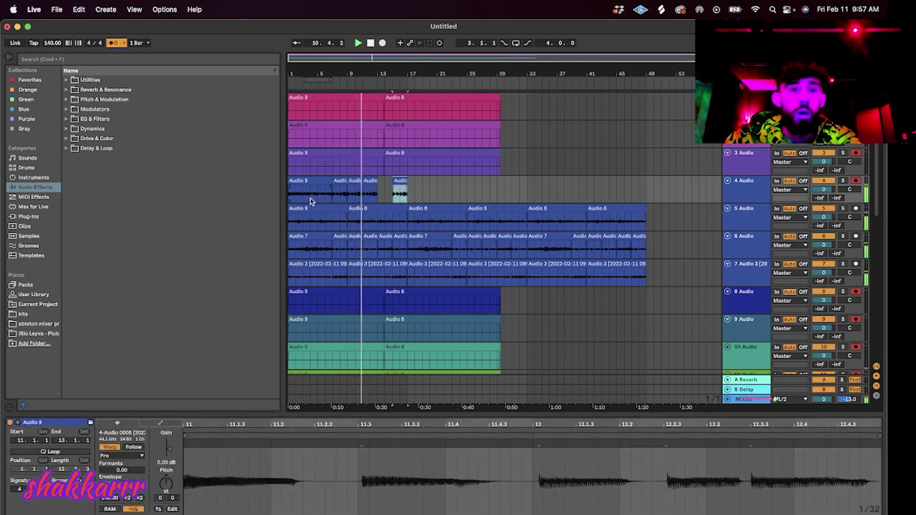
Split the clip at bar 5 and paste a copy of the bar 5–7 piece at bar 13.
click(318, 200)
key(super+e)
click(327, 181)
key(super+c)
click(379, 192)
key(super+v)
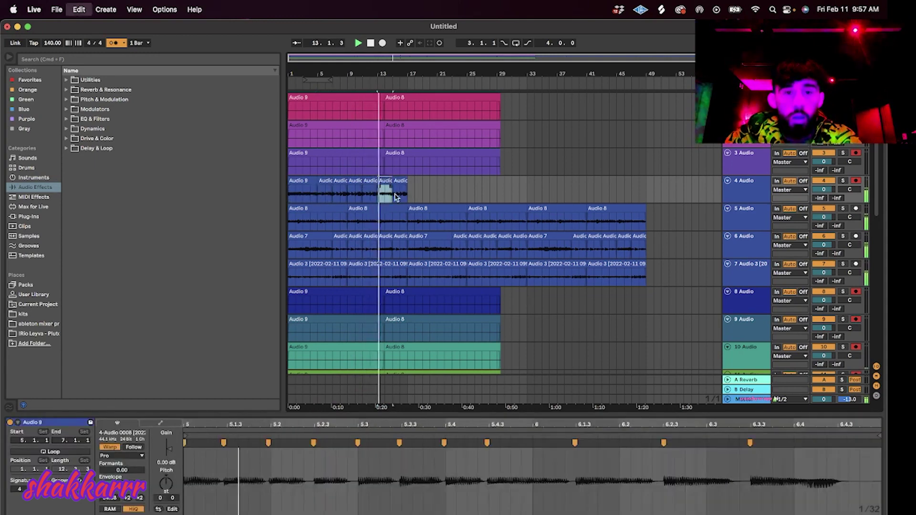
Consolidate the track 4 chops into one clip with Cmd+J.
drag(414, 199, 289, 207)
key(super+j)
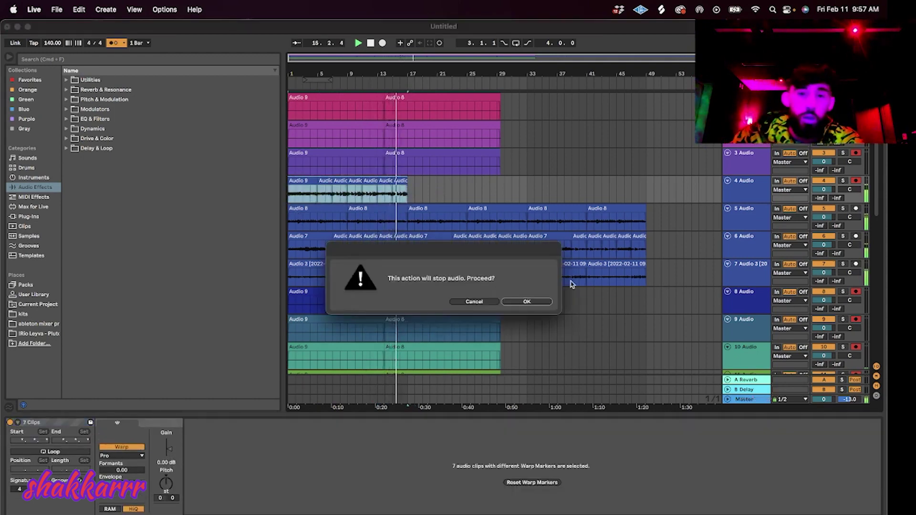
click(526, 301)
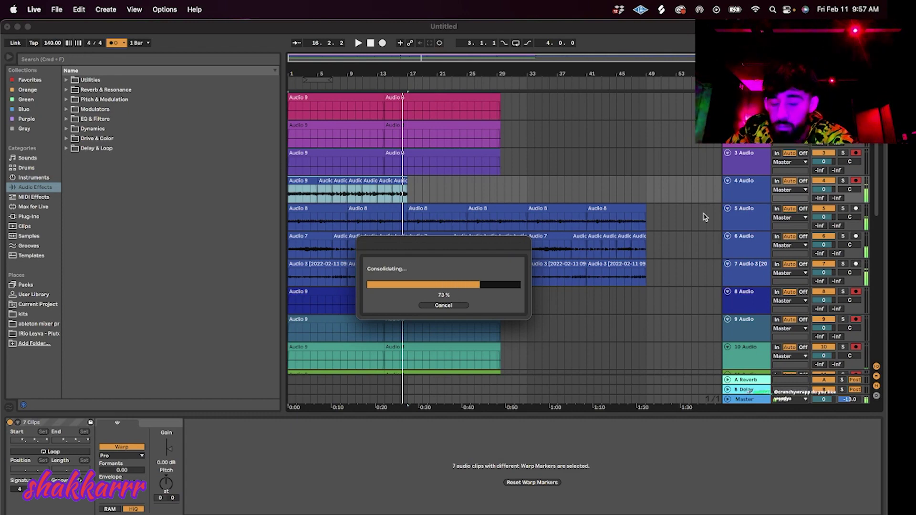
Duplicate the track twice into tracks 5 and 6, clearing the merged clip from track 4.
click(753, 192)
key(super+d)
drag(444, 196, 258, 198)
key(Delete)
click(746, 218)
key(super+d)
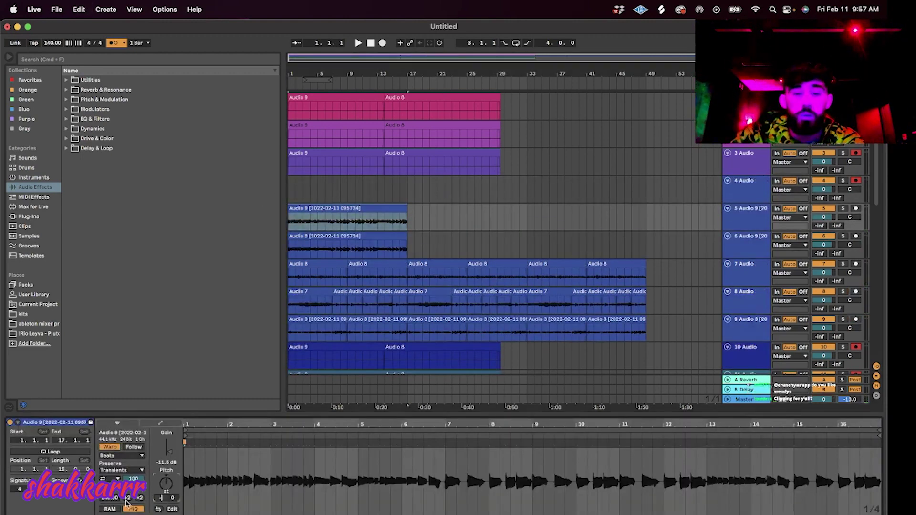
Set the merged clip to Complex Pro warping and transpose it -12 semitones.
click(132, 458)
click(138, 502)
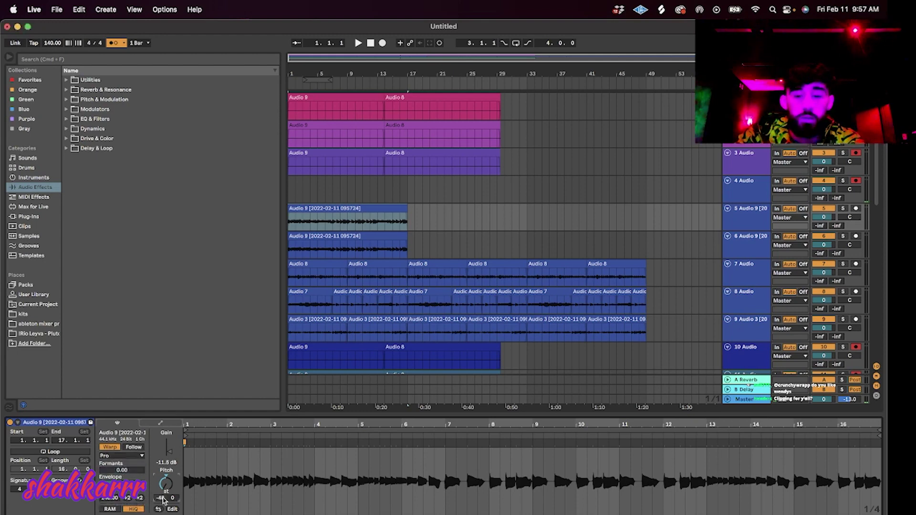
key(equal)
key(BackSpace)
key(Return)
key(space)
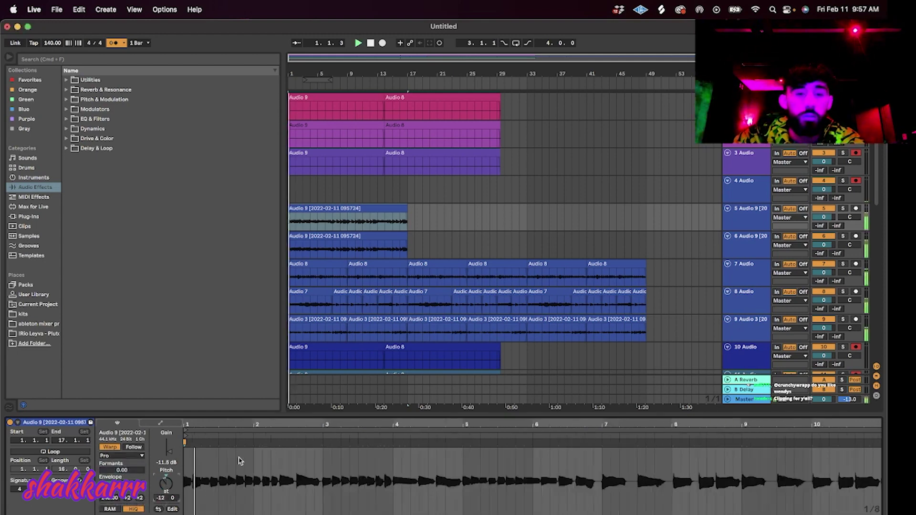
Set tracks 5 and 6 volume to -6 dB.
shift+click(809, 231)
click(823, 218)
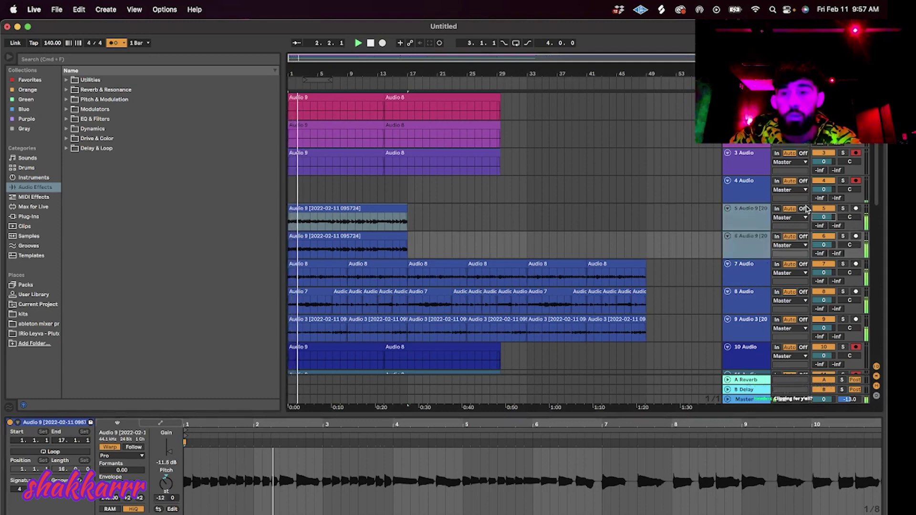
text(-6)
key(Return)
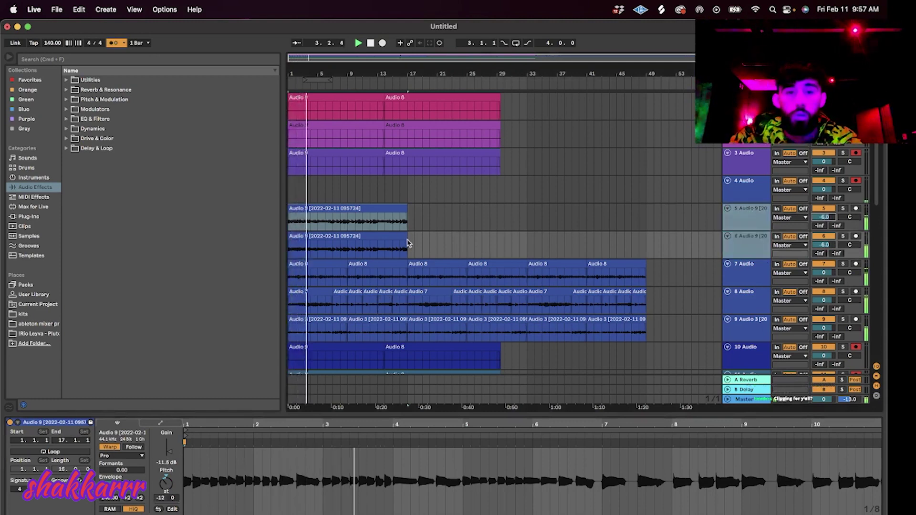
Repeat the clips on tracks 5 and 6 with Cmd+D, then start arrangement recording.
click(407, 235)
key(super+d)
key(super+d)
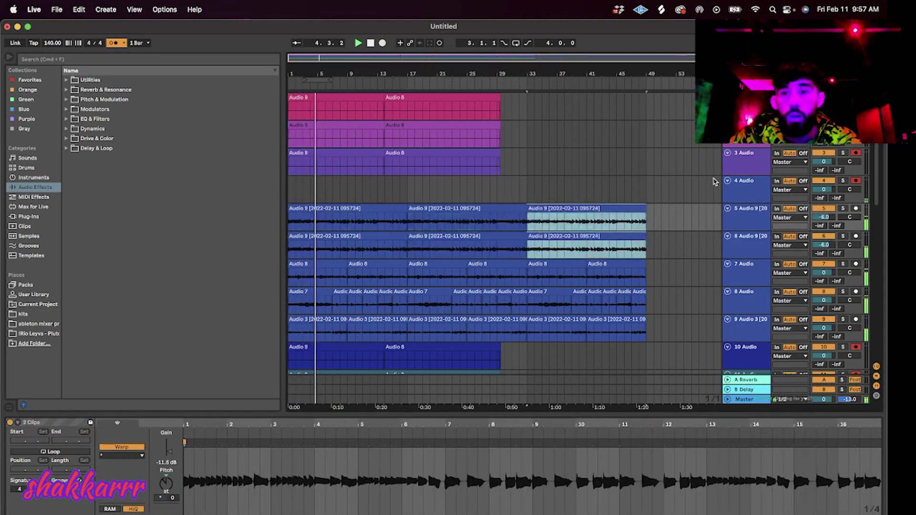
double_click(370, 43)
click(382, 43)
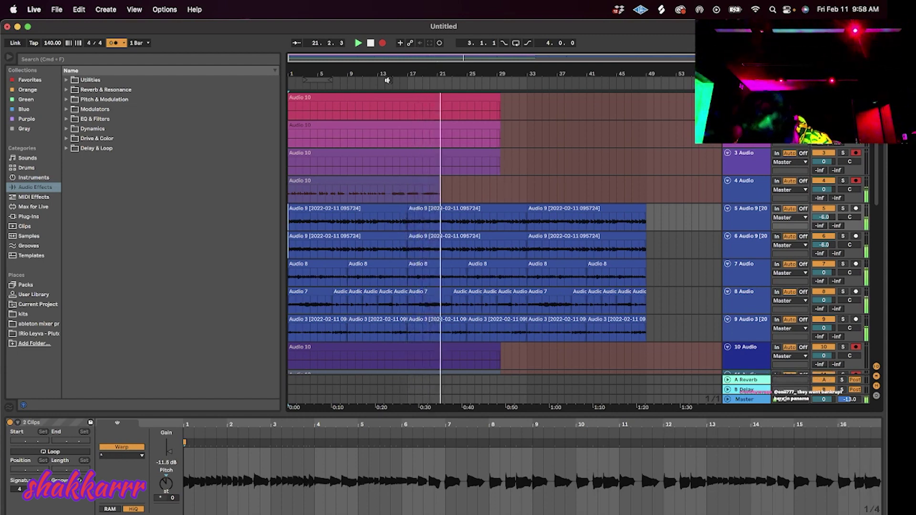
Punch out of the Audio 11 take with F9 while playback keeps running.
key(F9)
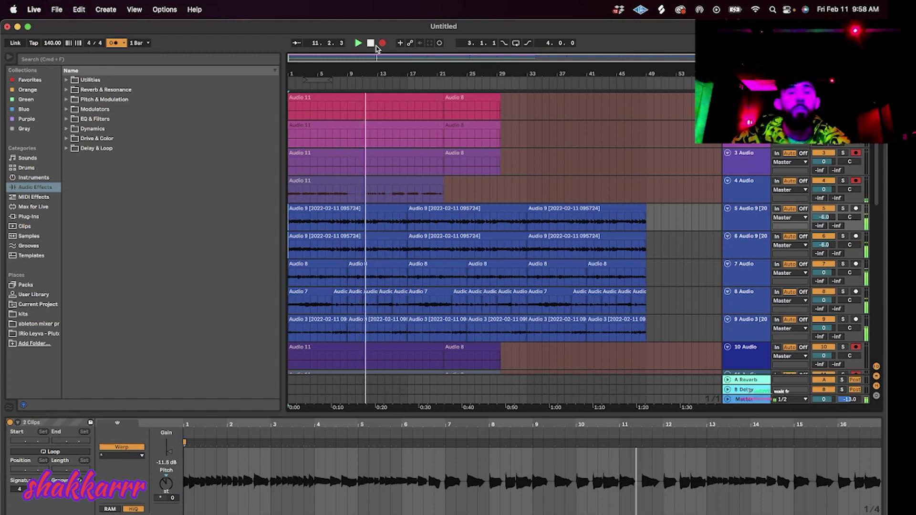
Delete bars 10–25 on track 4 and the Audio 11 clip's unwanted tail.
key(space)
key(space)
drag(467, 189, 348, 192)
key(Delete)
click(337, 182)
key(Delete)
Set the Audio 11 chop to Complex Pro warping and repeat it out to bar 45.
click(337, 181)
key(space)
key(space)
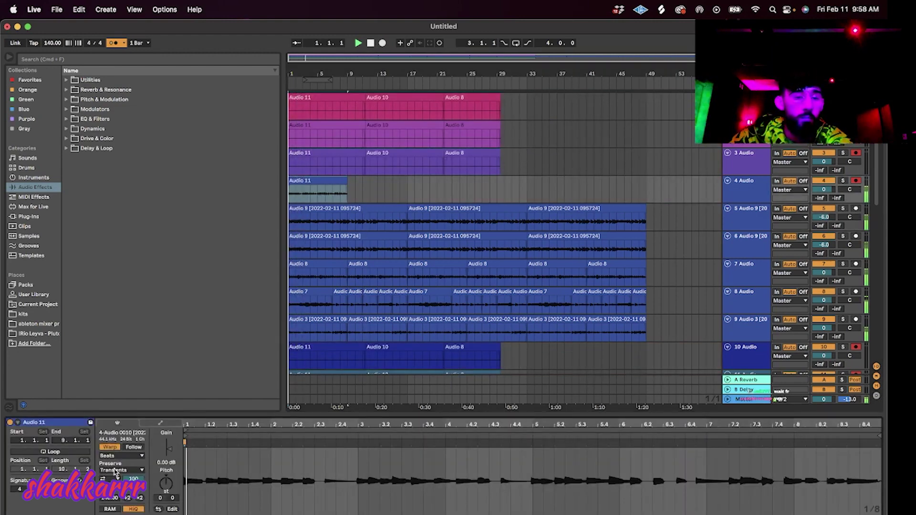
click(122, 456)
click(125, 501)
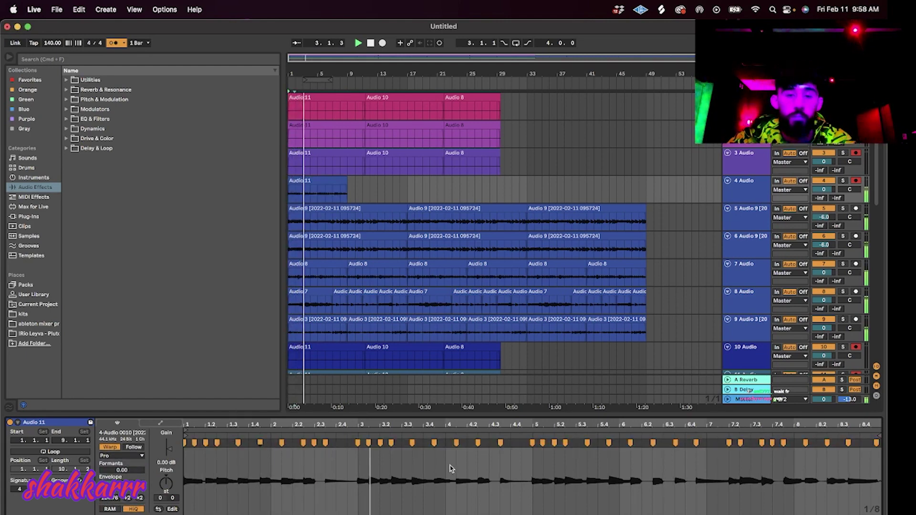
click(317, 190)
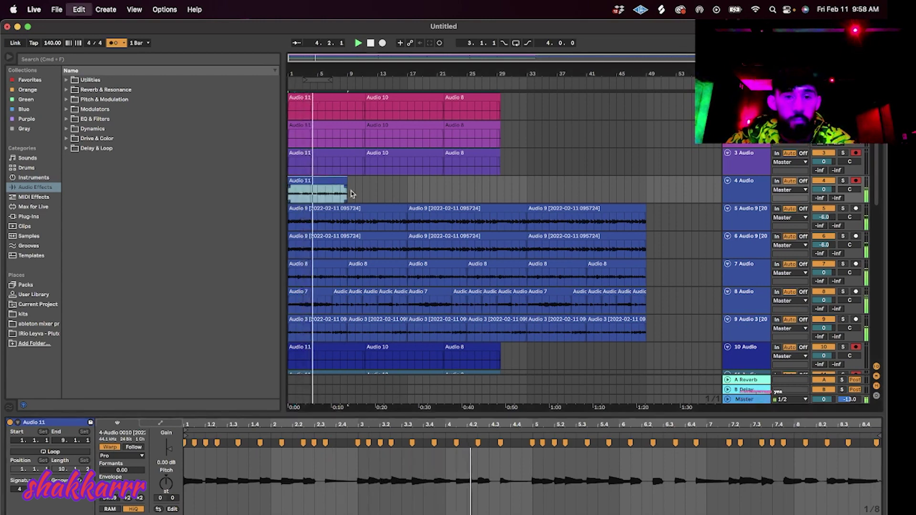
key(super+d)
key(super+d)
key(super+d)
key(super+d)
key(super+d)
Insert a new empty audio track with Cmd+T.
drag(708, 202, 648, 198)
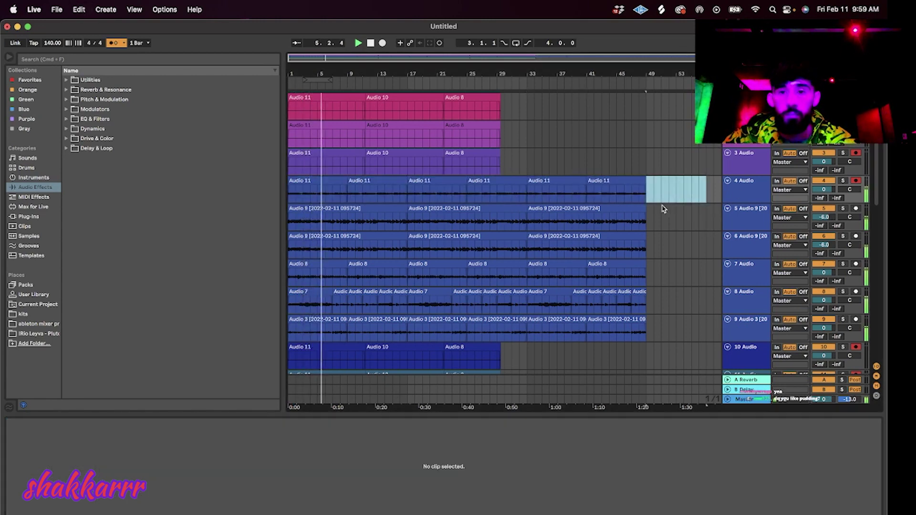
key(super+t)
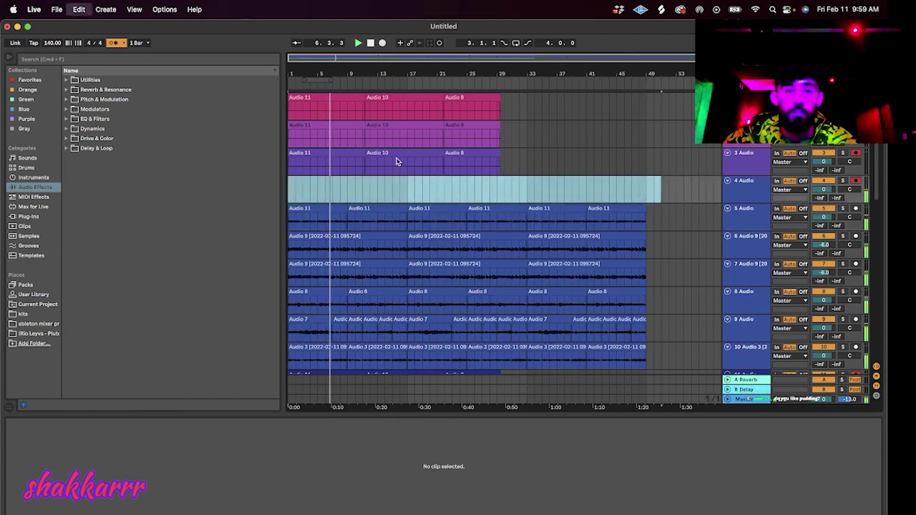
scroll(716, 228, down, 5)
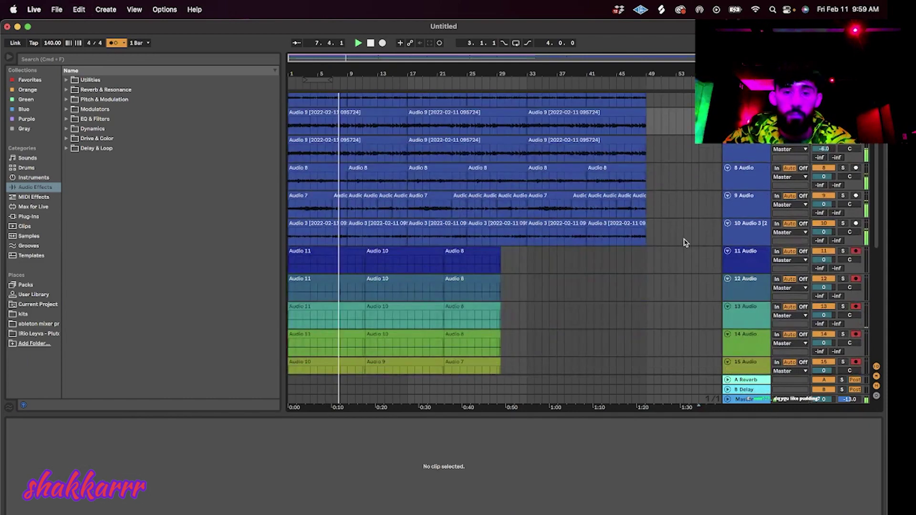
scroll(700, 230, up, 3)
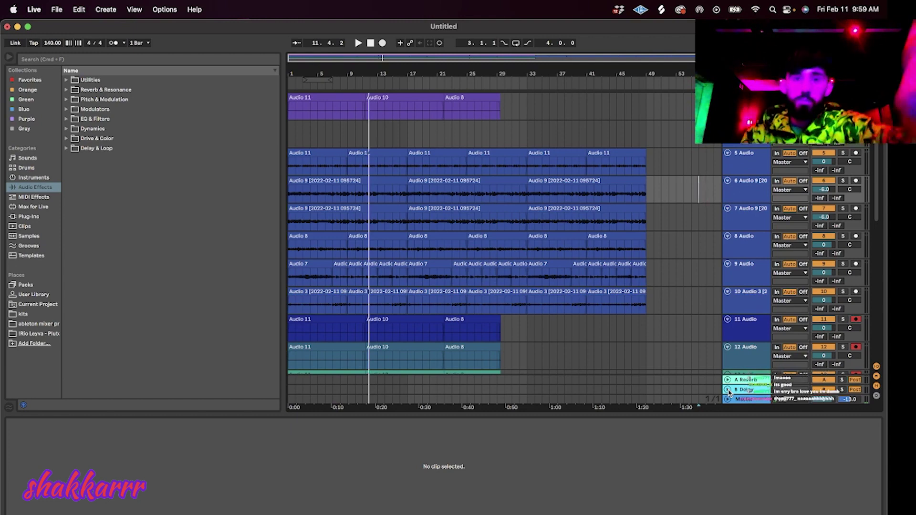
Stop playback and replay the arrangement from 1.1.1.
key(space)
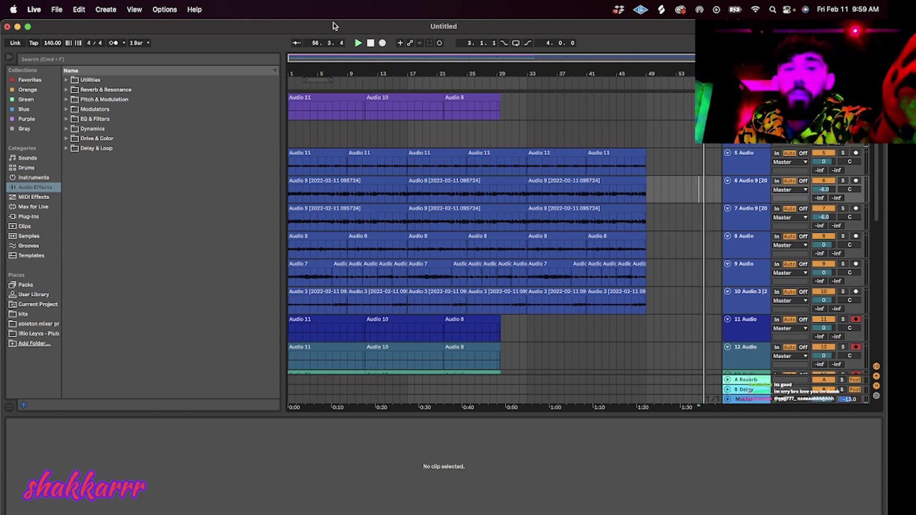
double_click(371, 43)
click(359, 44)
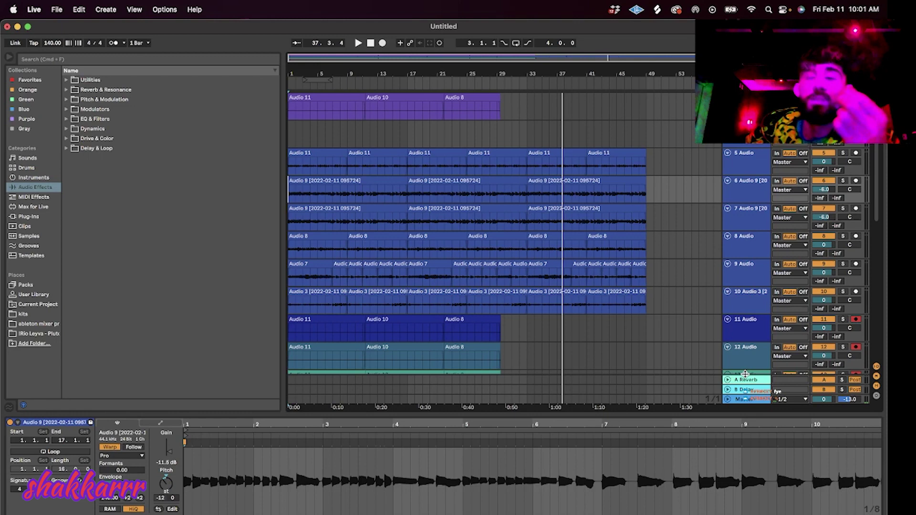
Open the Downloads folder in Finder from the Dock stack.
click(745, 126)
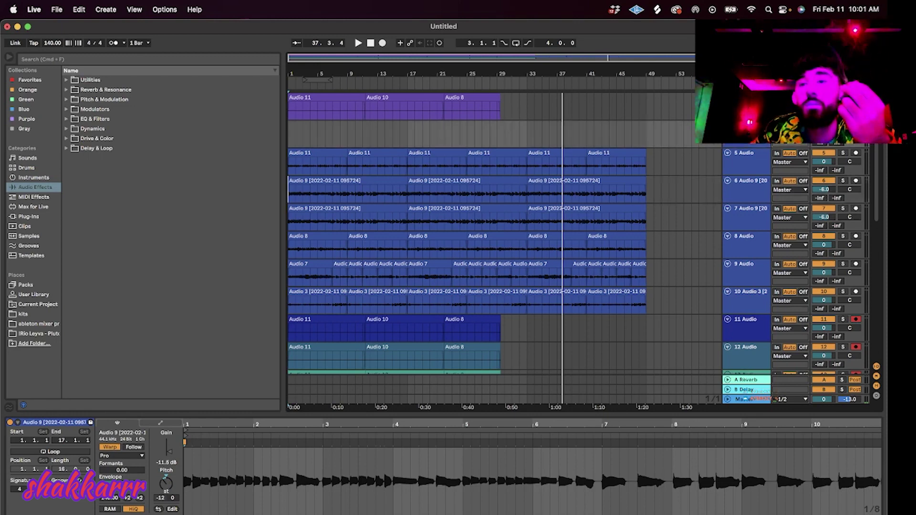
click(796, 513)
click(846, 161)
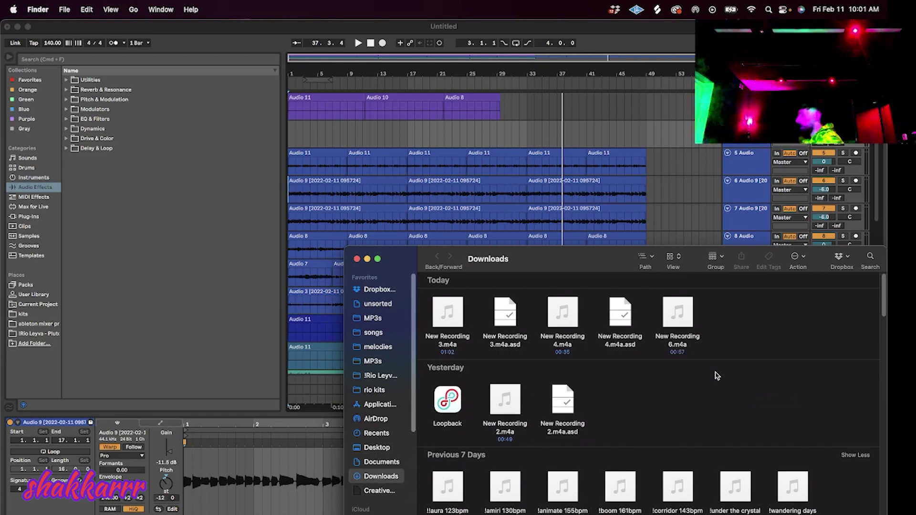
Drop New Recording 6.m4a onto the empty track at bar 1, reset warping and choose Complex Pro.
drag(677, 313, 311, 132)
click(309, 125)
click(111, 447)
click(112, 447)
click(121, 455)
click(120, 477)
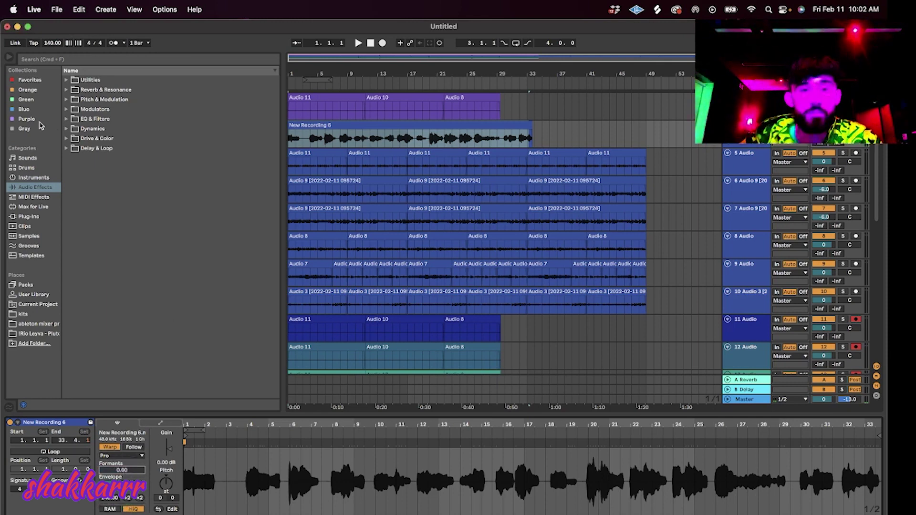
Search the browser for 'auto' and expand the VST3 Antares plug-in folder.
click(47, 59)
text(auto)
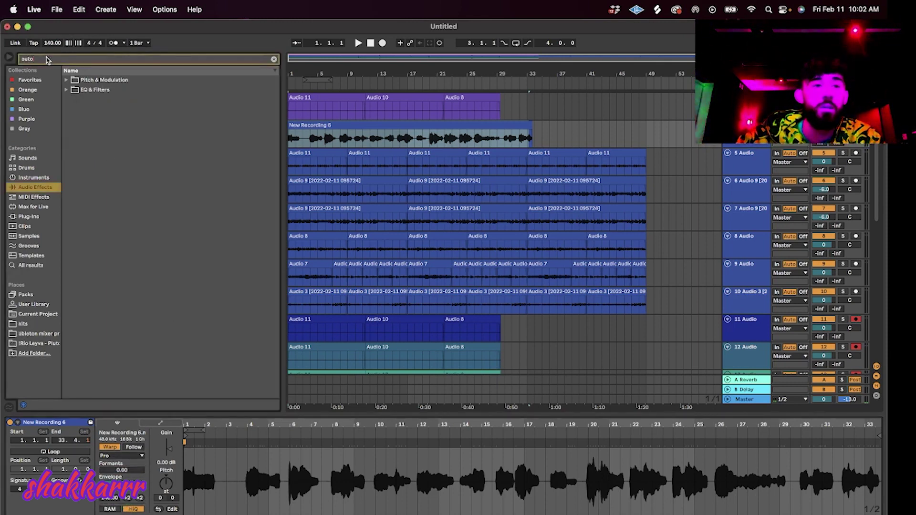
click(35, 217)
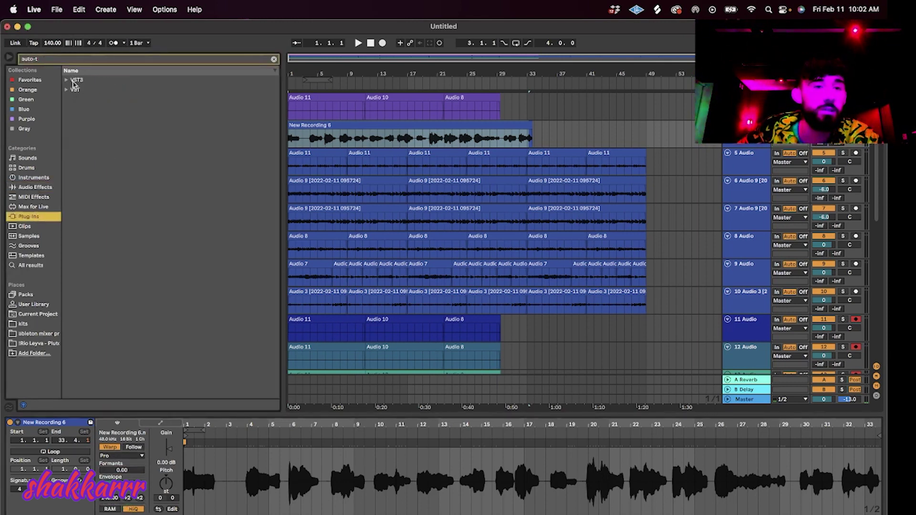
click(67, 80)
click(72, 90)
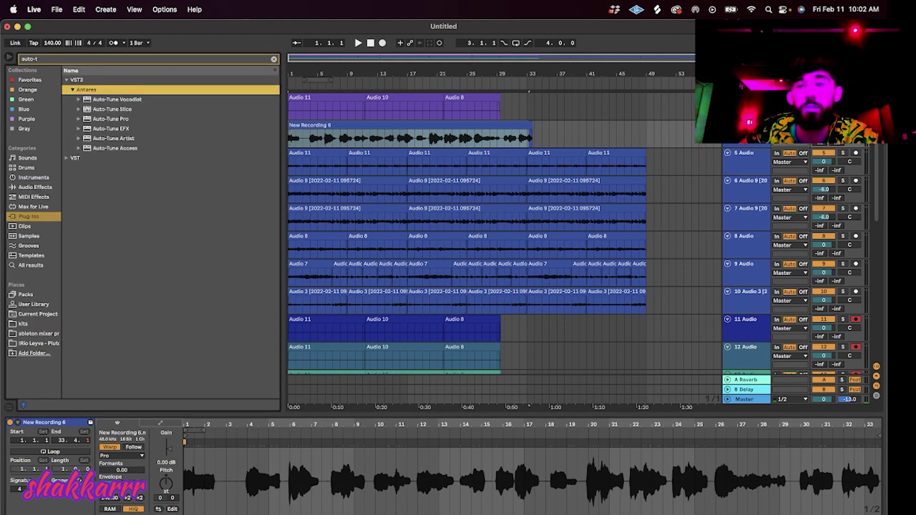
Audition the vocal from around bar 16, then load Auto-Tune Pro onto its track.
key(space)
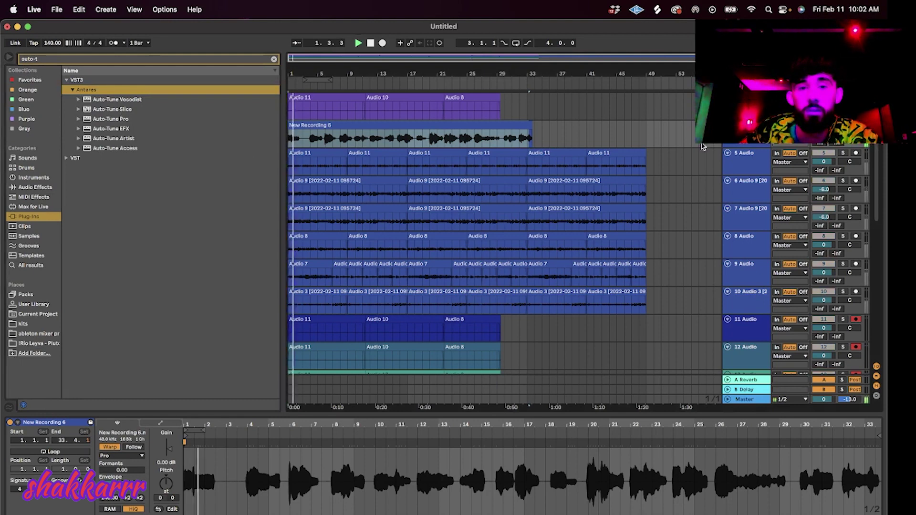
click(310, 143)
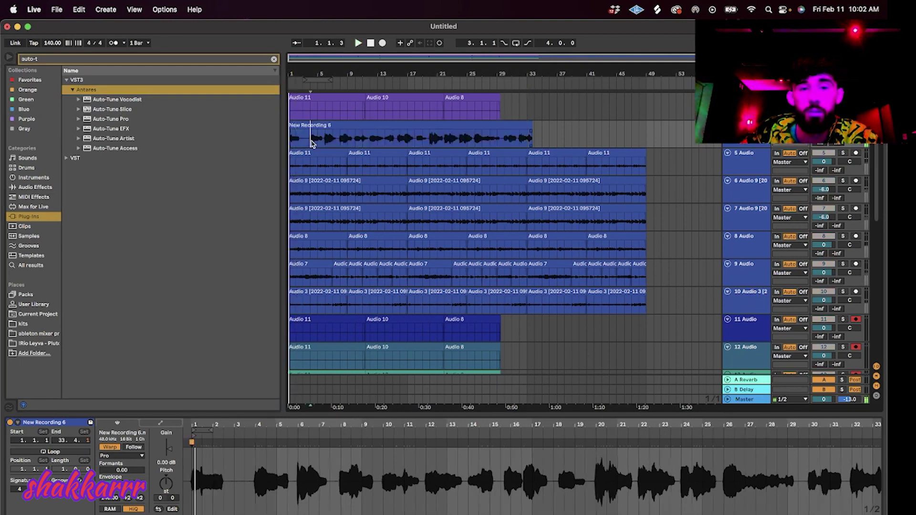
click(475, 140)
click(420, 140)
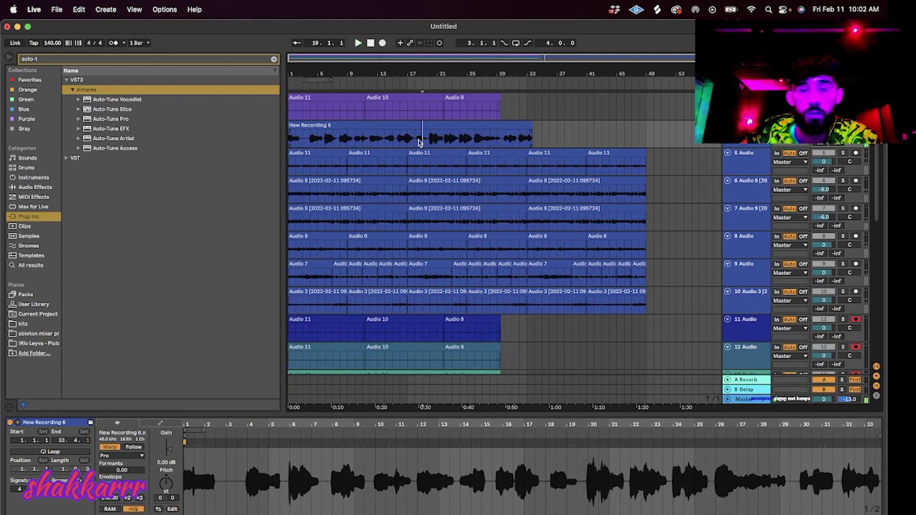
click(400, 142)
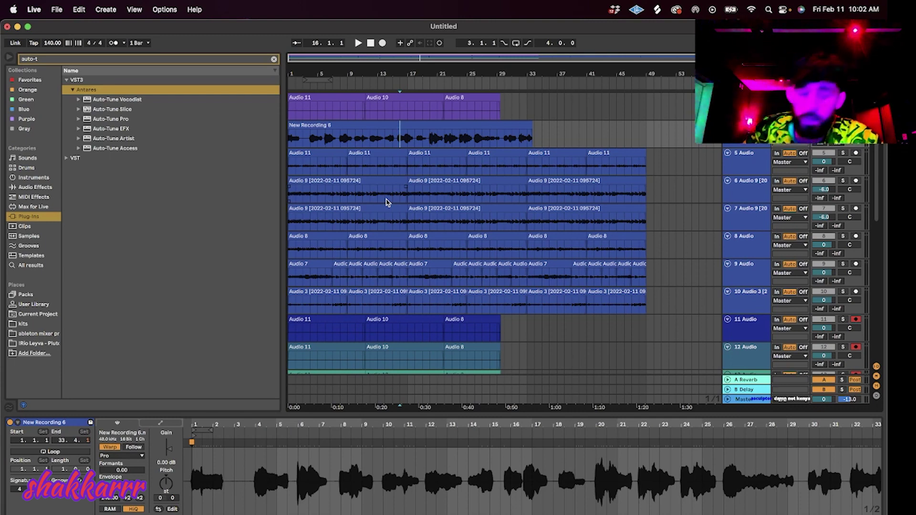
click(730, 155)
click(120, 120)
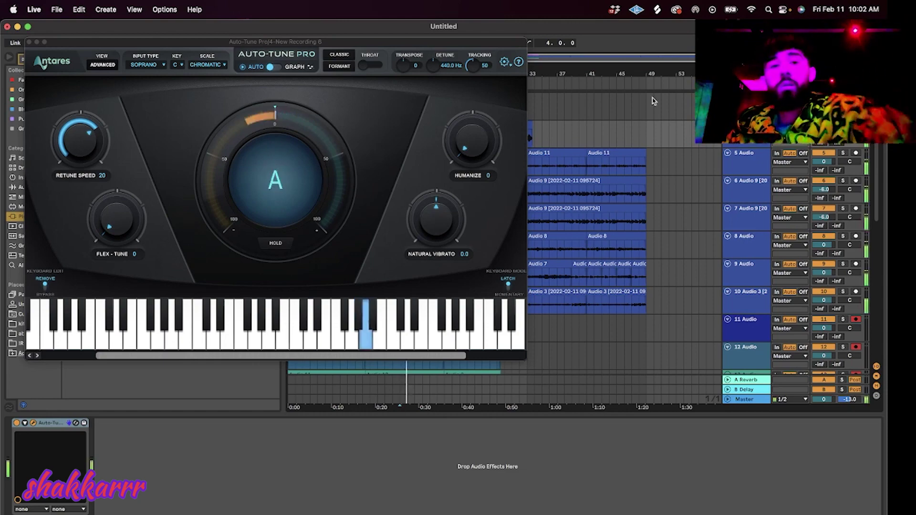
Set Auto-Tune to C# MINOR with retune speed 0 and close its window.
drag(209, 44, 502, 124)
click(498, 144)
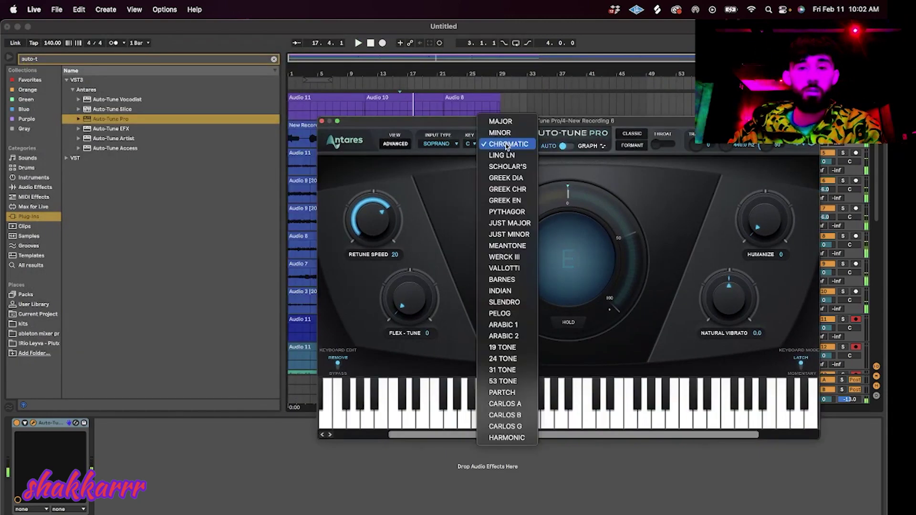
click(500, 129)
double_click(370, 44)
key(space)
drag(381, 216, 388, 179)
click(474, 145)
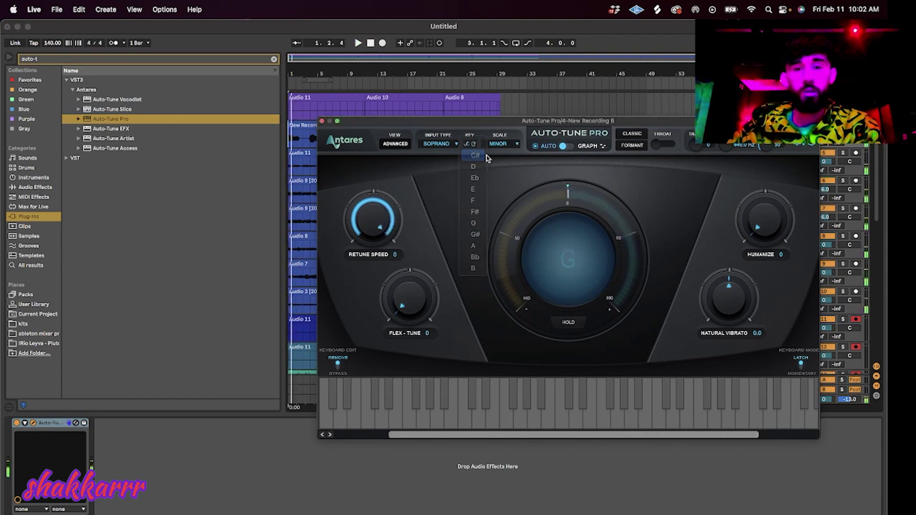
click(487, 156)
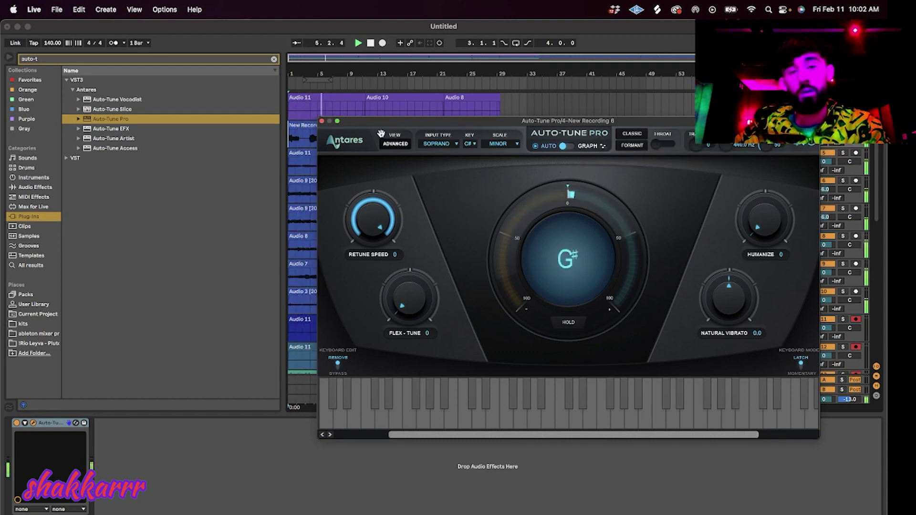
drag(334, 123, 448, 99)
click(435, 96)
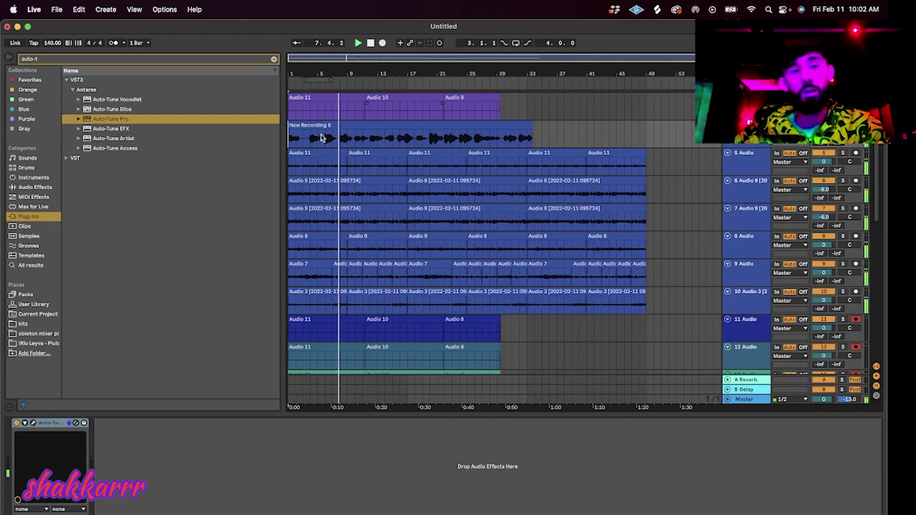
Search 'va' and add ValhallaVintageVerb to the vocal track.
key(super+f)
text(val)
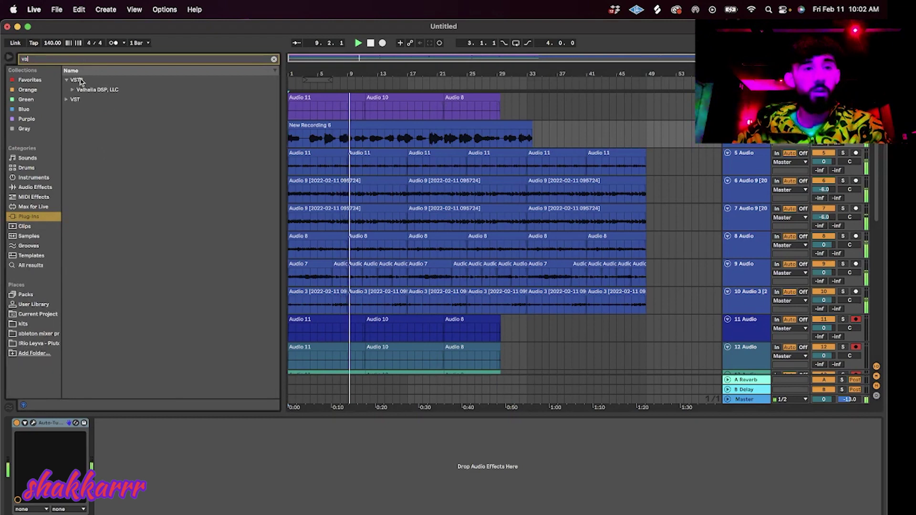
click(96, 89)
double_click(112, 99)
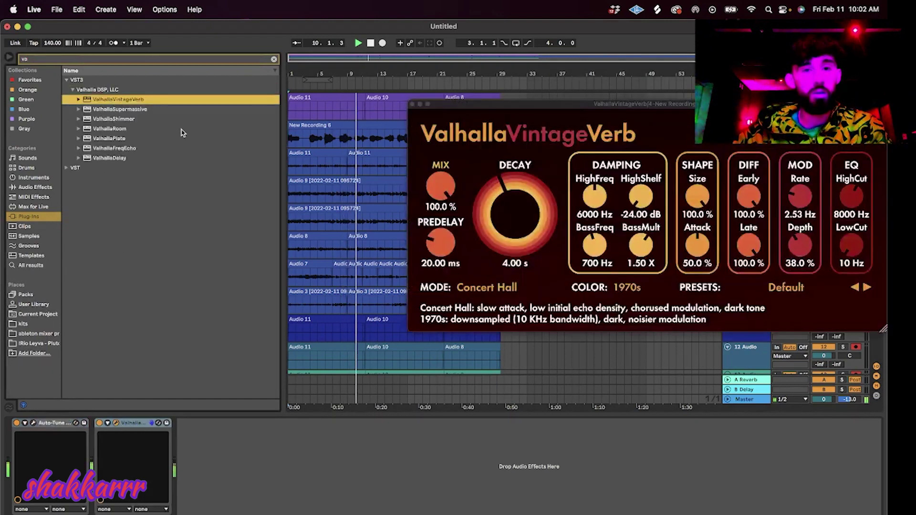
click(412, 104)
Duplicate the New Recording 6 vocal track with Cmd+D.
click(745, 125)
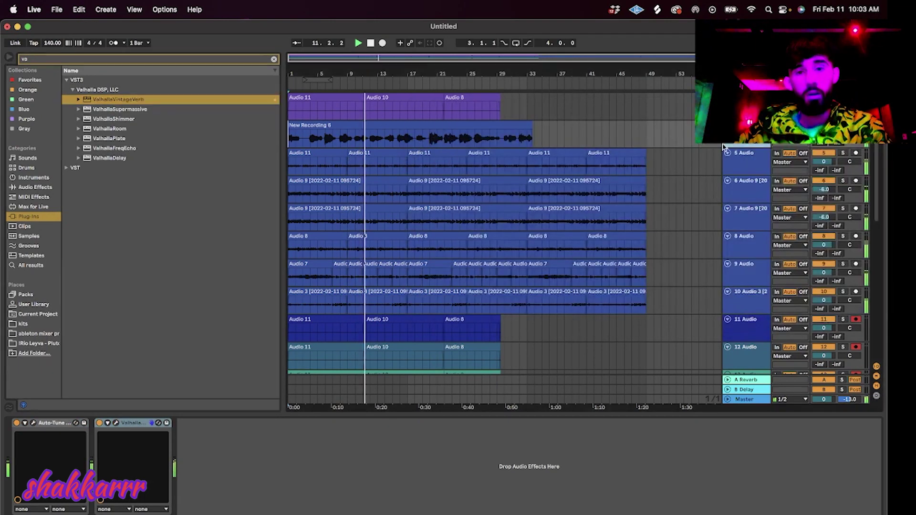
key(super+d)
click(399, 155)
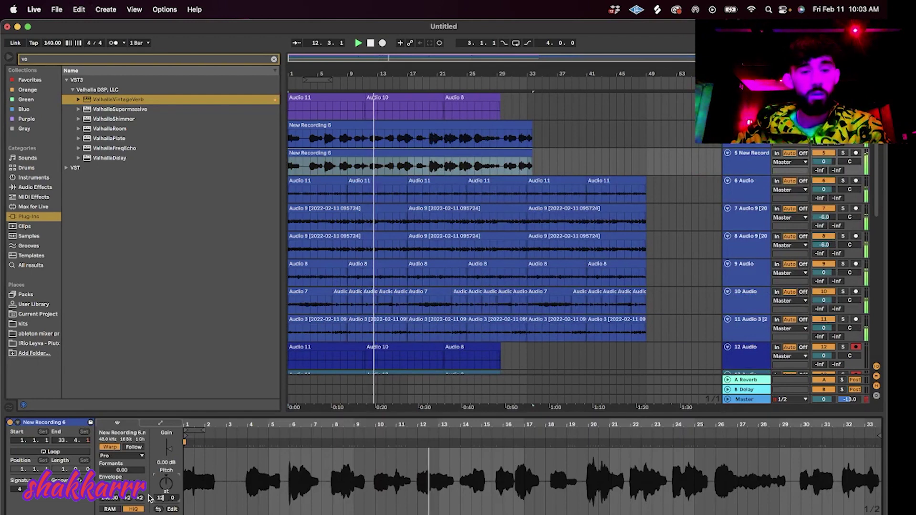
Group the two vocal tracks via Group Tracks and set the duplicate's volume to -6 dB.
right_click(753, 157)
click(783, 254)
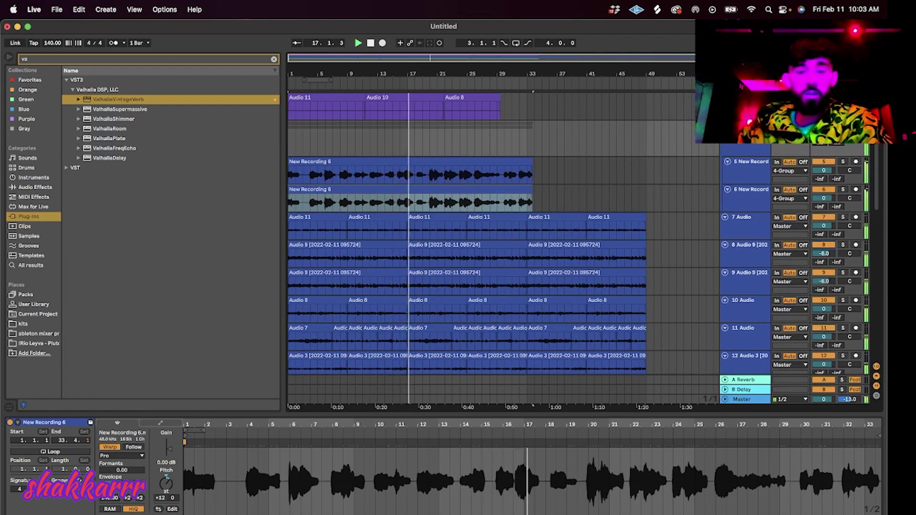
click(824, 198)
text(-6)
key(Return)
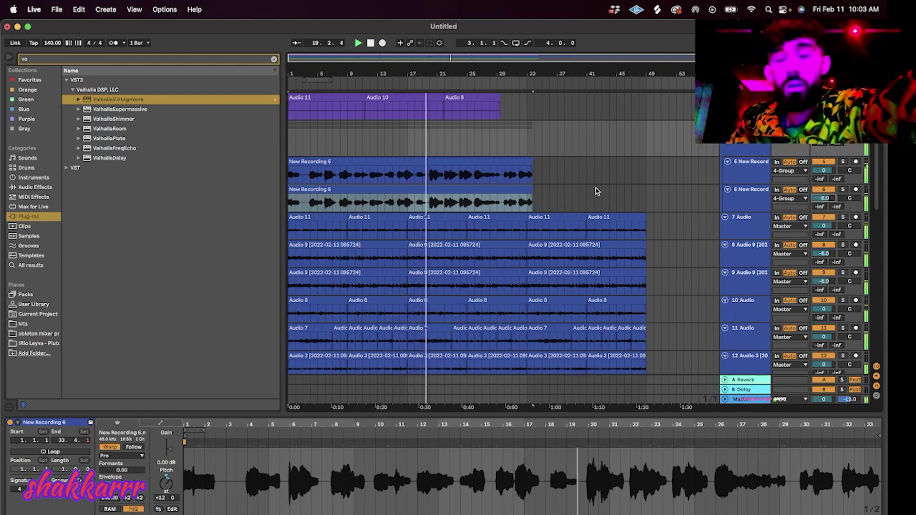
click(593, 191)
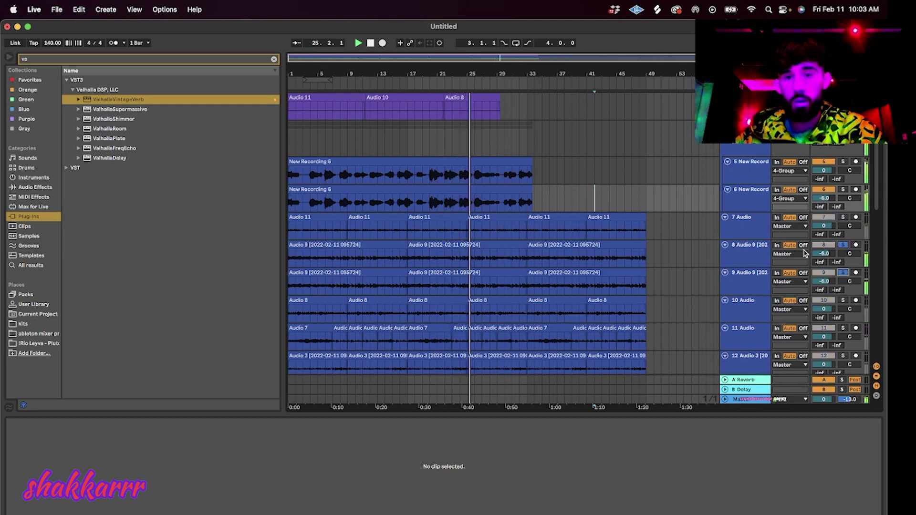
Split both upper and lower New Recording 6 clips at bar 24, then restart playback.
click(461, 178)
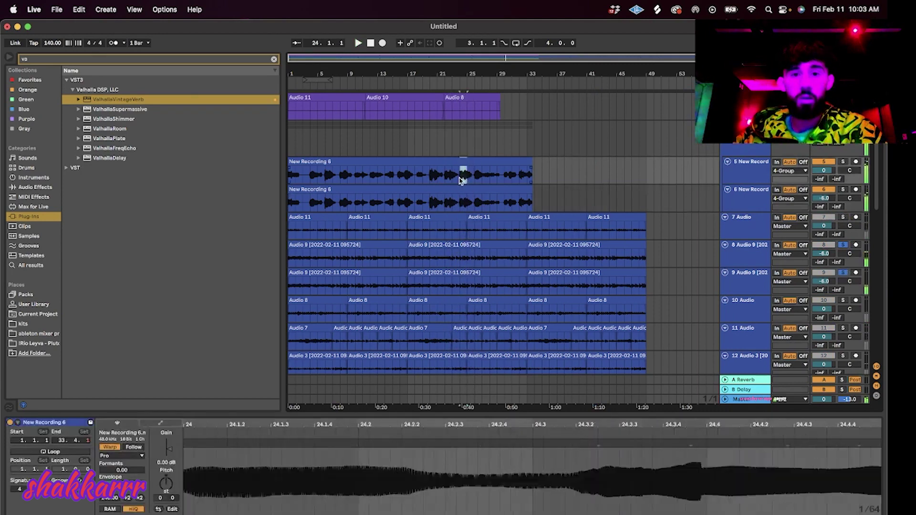
click(461, 203)
key(super+e)
click(459, 170)
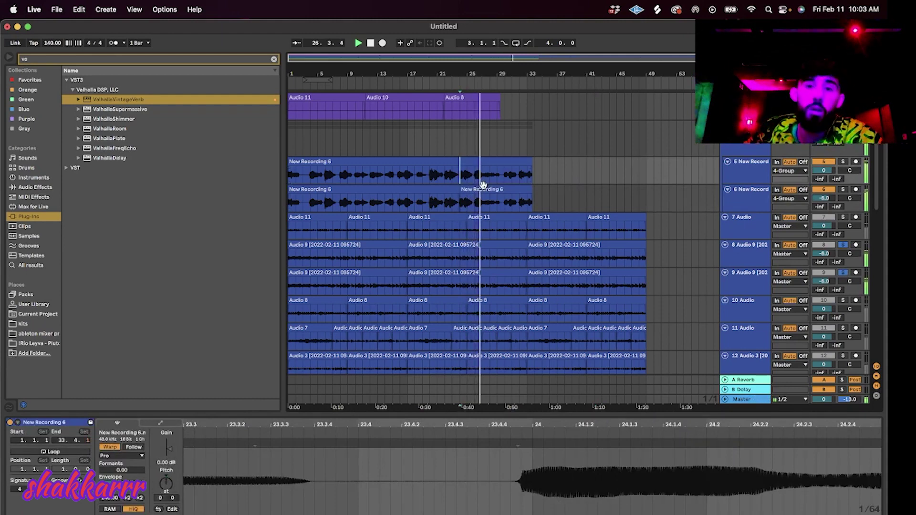
key(super+e)
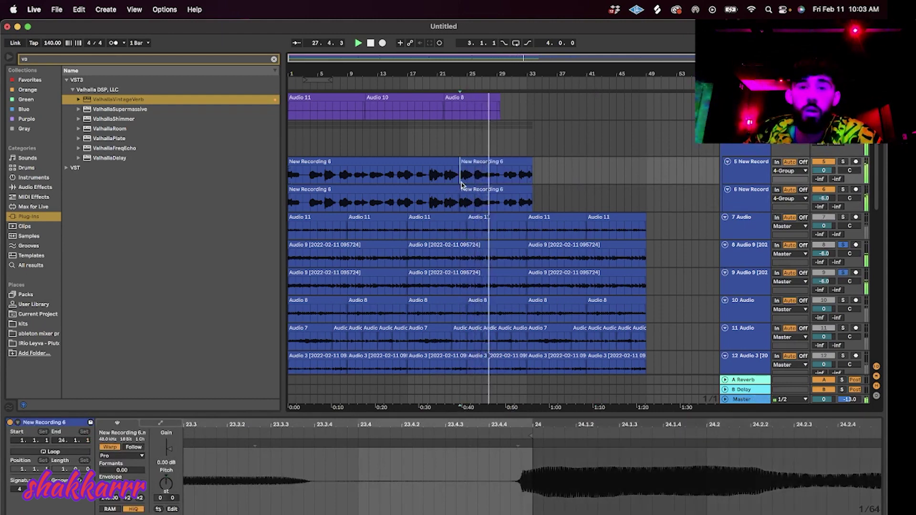
click(461, 185)
click(480, 196)
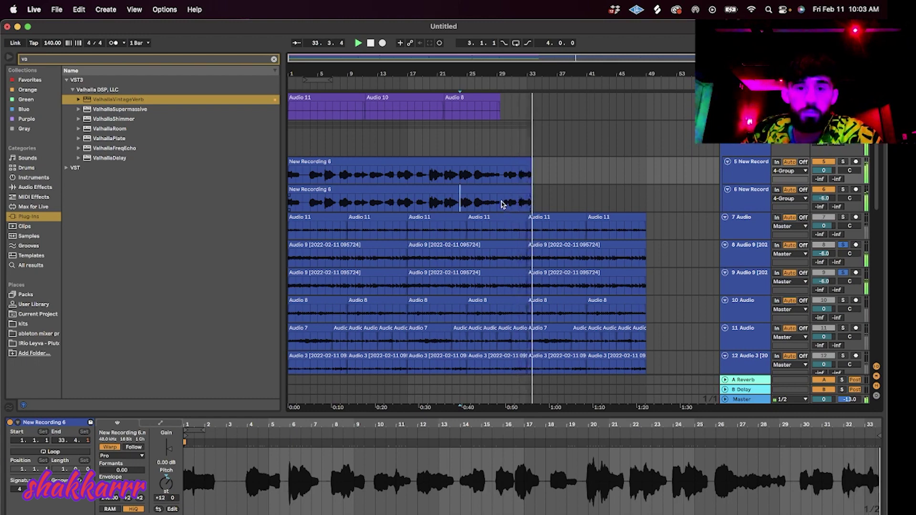
click(355, 43)
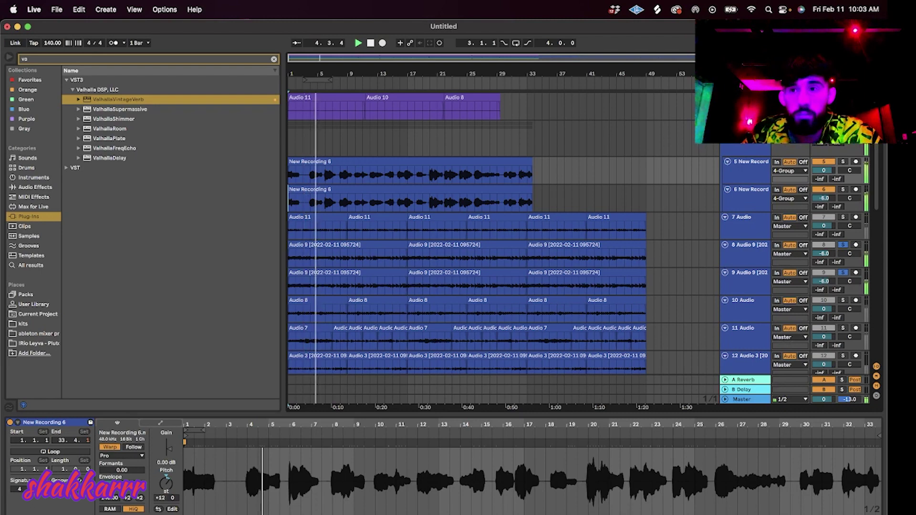
Zoom in on the arrangement start and split both vocal clips at bar 3.
key(plus)
key(plus)
key(plus)
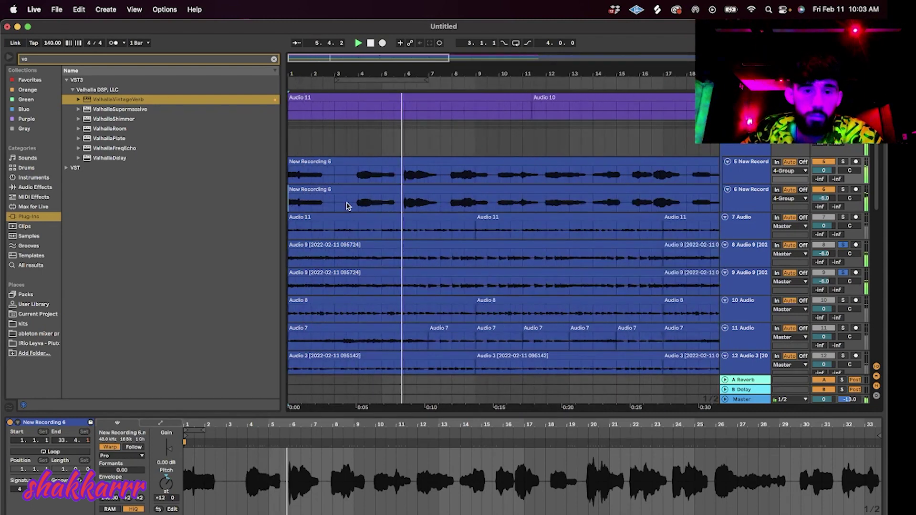
click(339, 205)
key(space)
key(super+e)
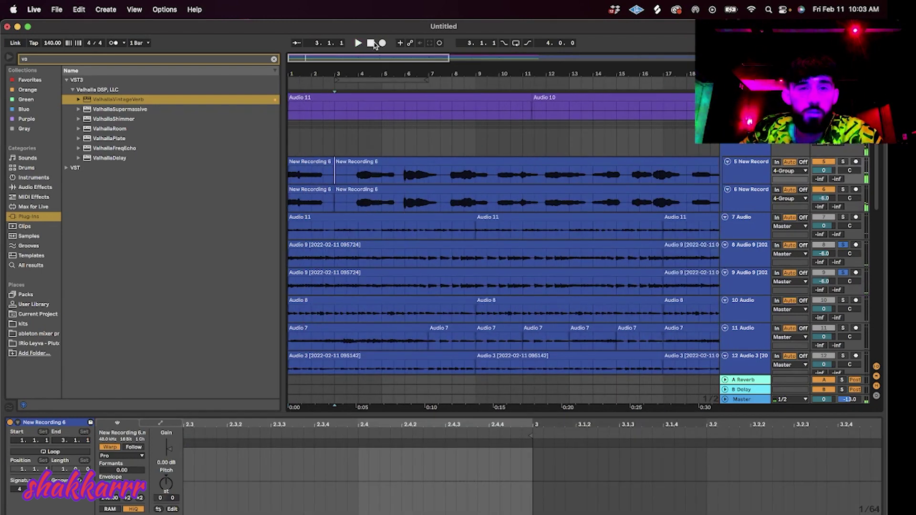
Shift both first chops about one bar later, extend the upper chop's start, adjust a warp marker, and audition.
click(312, 170)
shift+click(310, 190)
drag(310, 190, 334, 168)
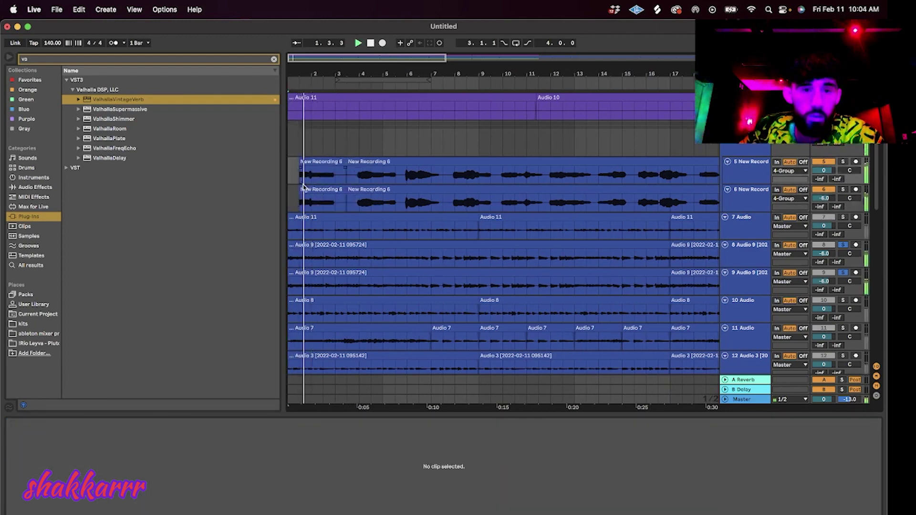
drag(299, 182, 294, 211)
key(space)
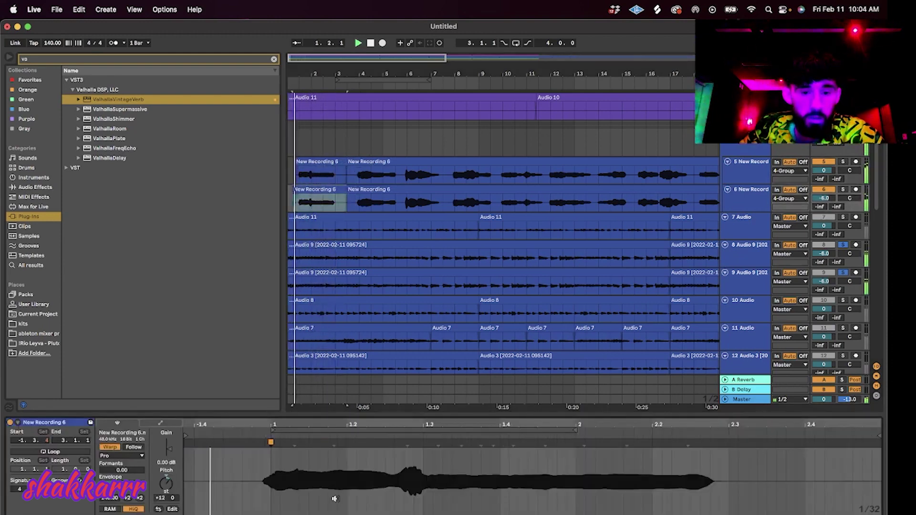
mouse_move(409, 443)
mouse_down()
mouse_move(423, 442)
mouse_move(400, 443)
mouse_up()
click(327, 164)
key(space)
key(space)
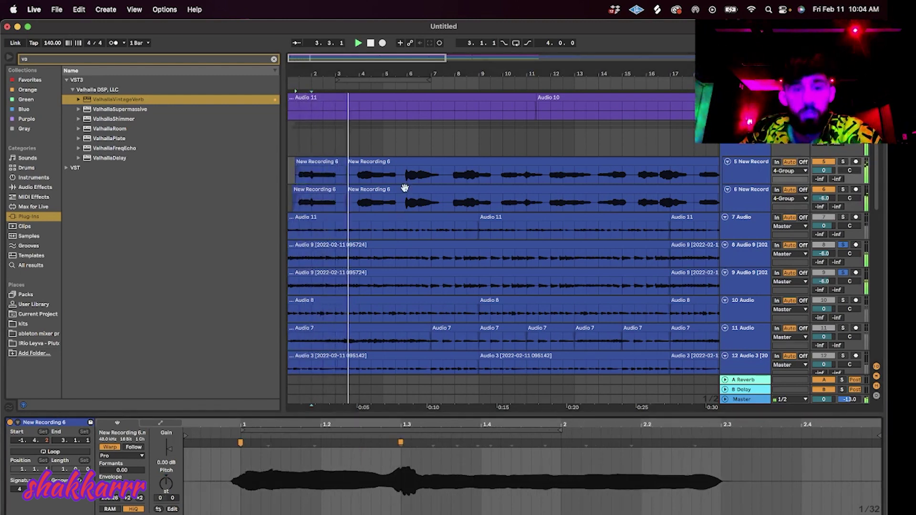
Split both the lower and upper vocal clips again near bar 5.4.
click(405, 163)
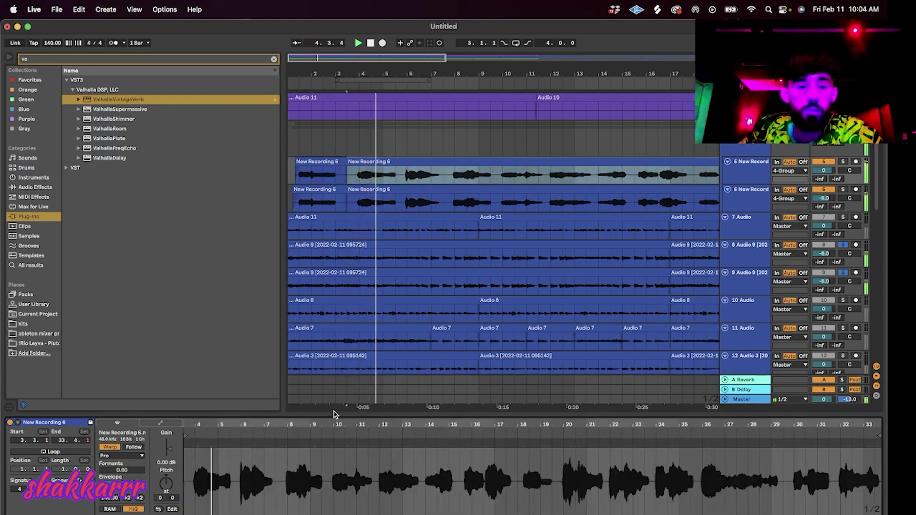
scroll(387, 201, up, 10)
scroll(544, 238, down, 5)
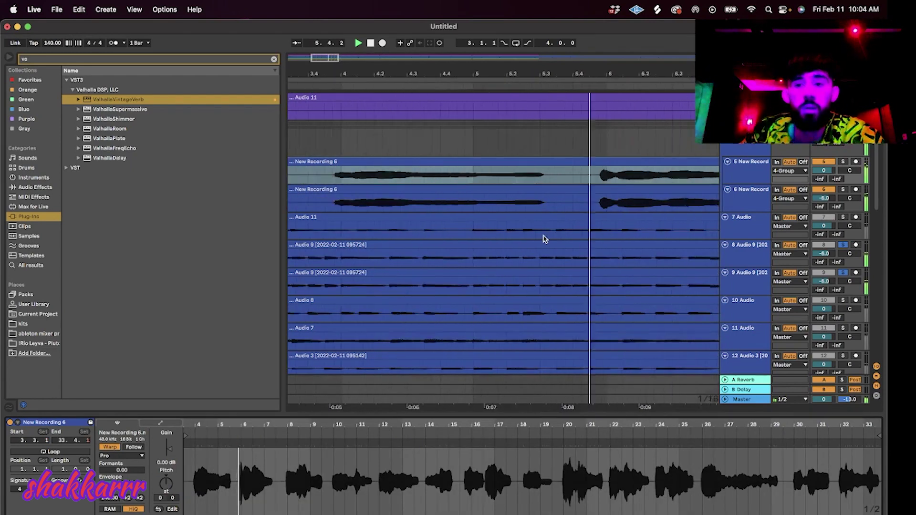
click(564, 204)
key(super+e)
click(566, 175)
key(super+e)
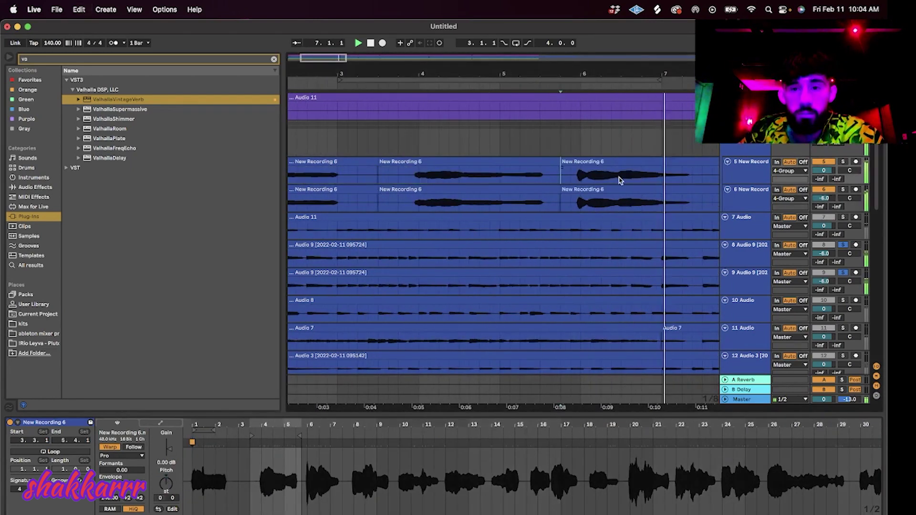
Turn grid snapping off for the selected vocal chops.
drag(702, 199, 600, 166)
right_click(557, 143)
click(574, 376)
click(560, 136)
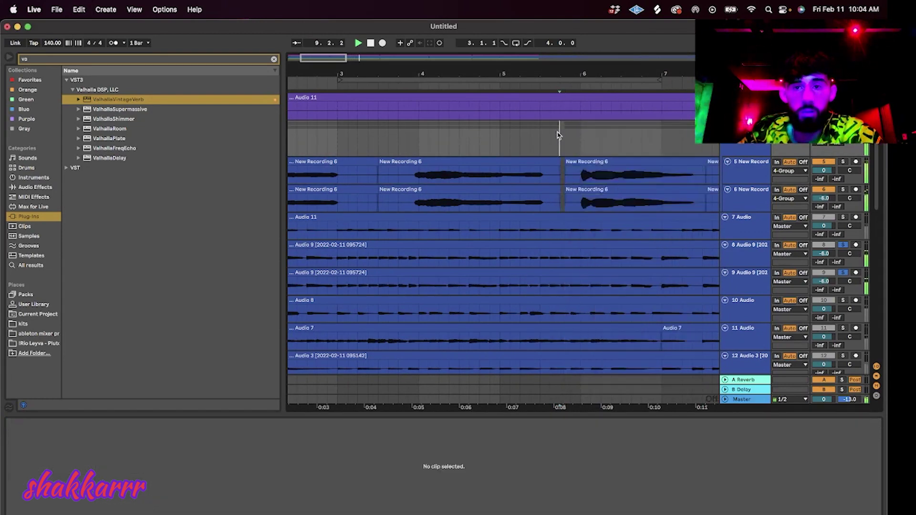
scroll(555, 135, down, 10)
Switch to a fixed 2-bar grid and split both vocal clips at 29.3.1.
right_click(487, 152)
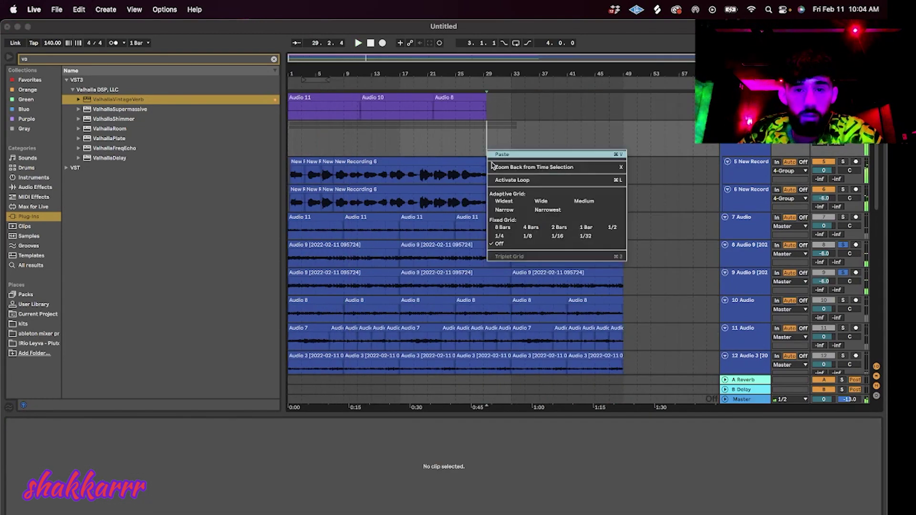
click(568, 230)
click(488, 208)
key(super+e)
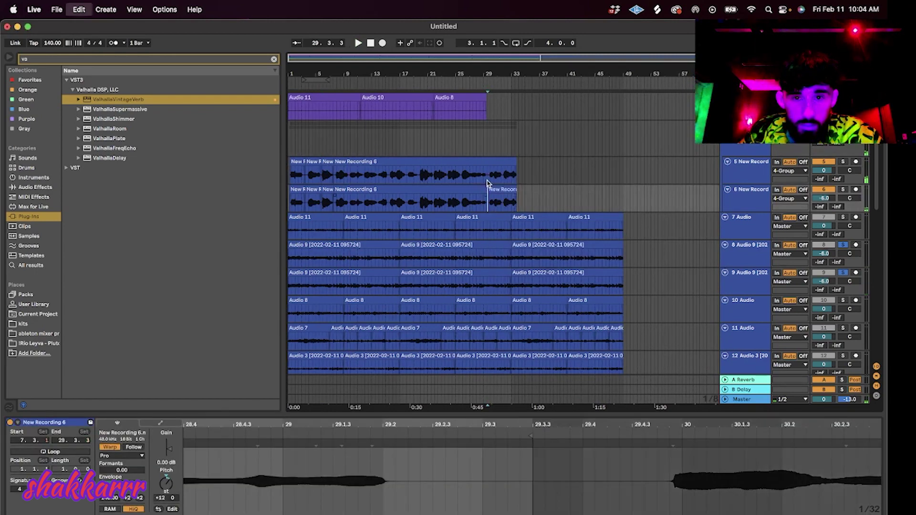
click(487, 183)
key(super+e)
Delete the long leftover vocal sections and copy the bar-29 chops to the song start.
click(351, 162)
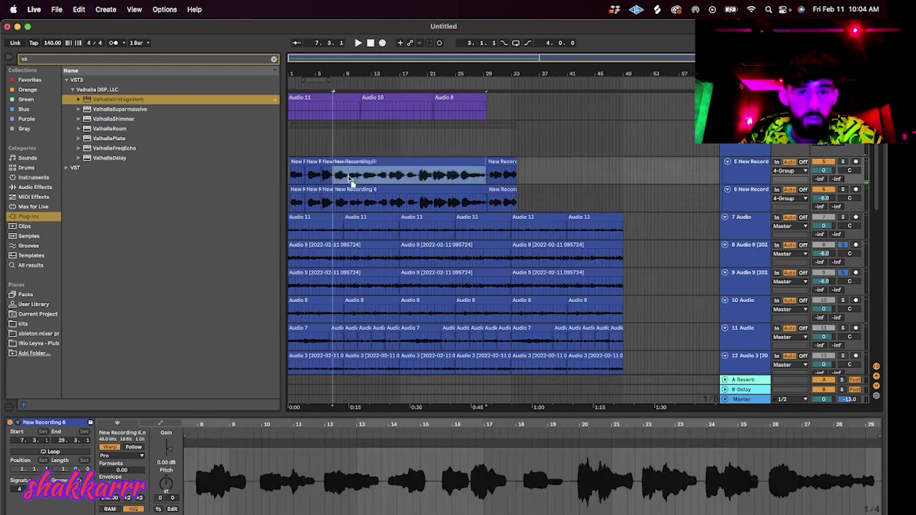
key(Delete)
click(327, 190)
key(Delete)
click(344, 189)
key(Delete)
click(326, 160)
key(Delete)
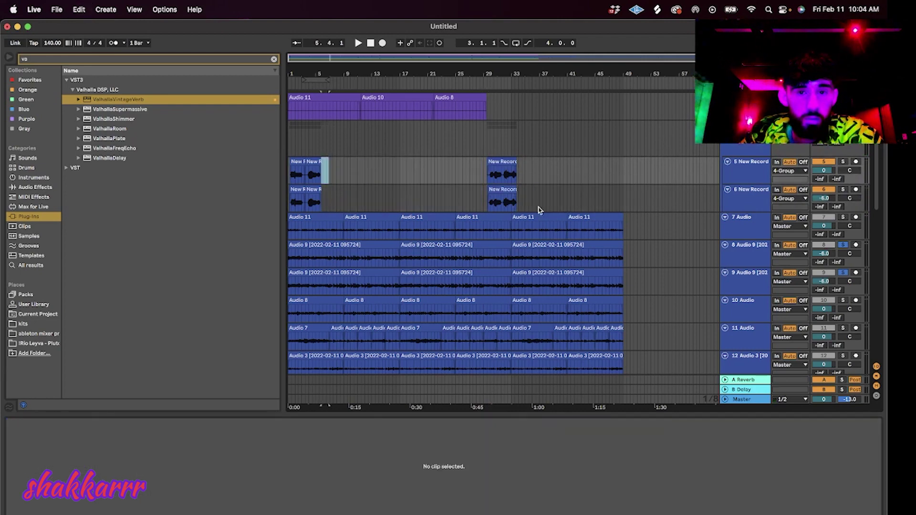
drag(539, 208, 436, 165)
drag(496, 161, 321, 166)
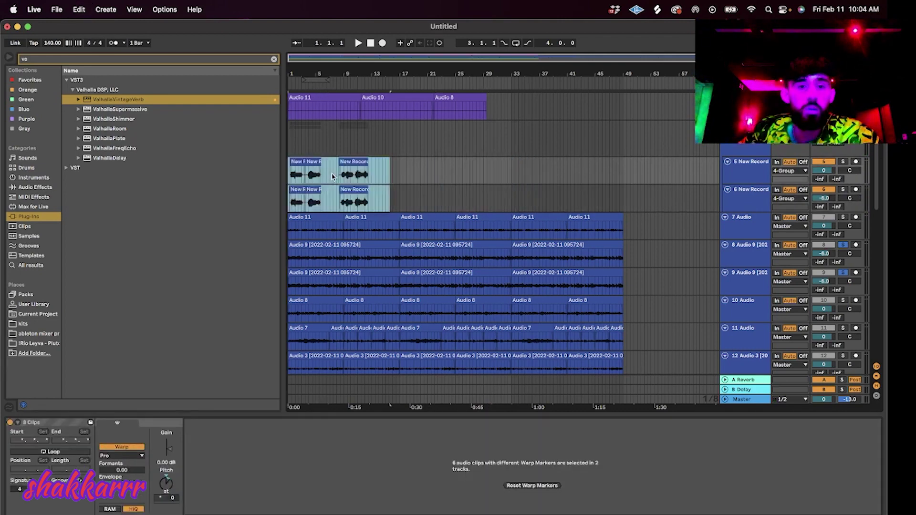
Show bars 1–10, audition the chops, and move the track 5 chop earlier from bar 8.
scroll(336, 179, up, 5)
click(403, 88)
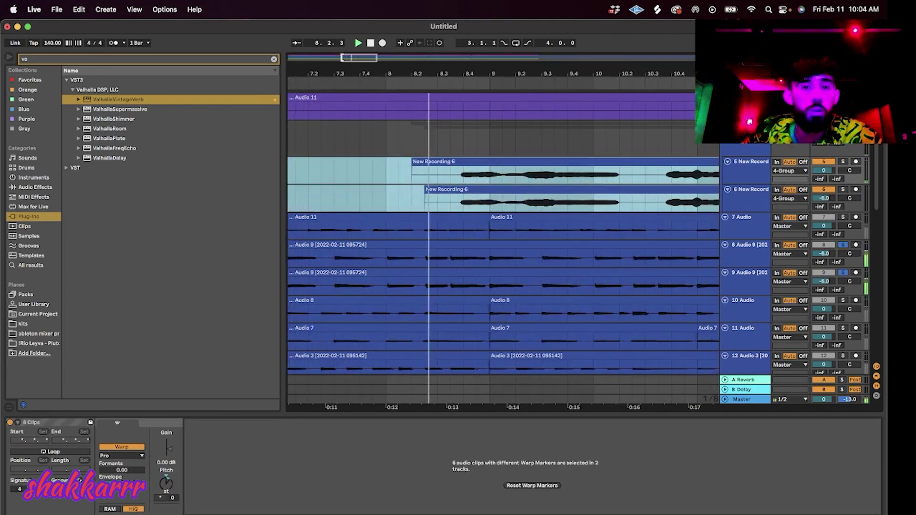
drag(342, 58, 233, 73)
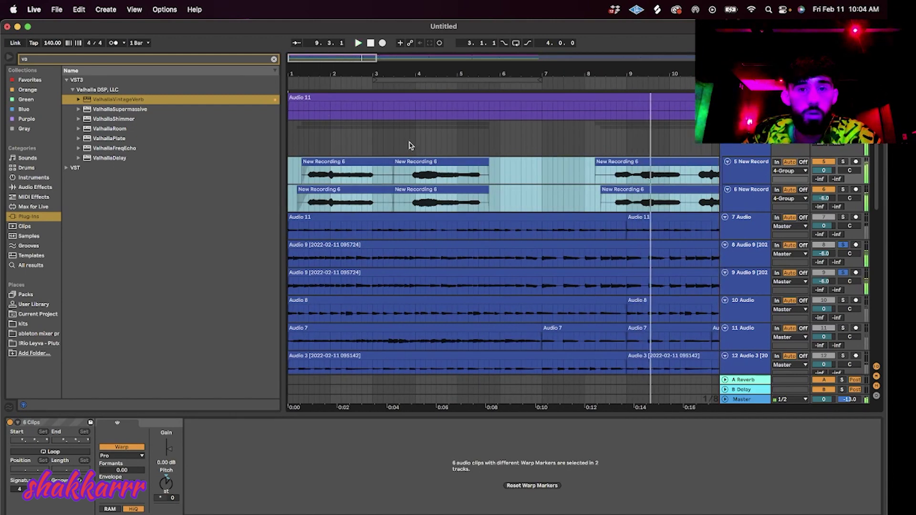
click(409, 142)
key(space)
key(space)
drag(624, 162, 539, 167)
click(458, 143)
key(space)
Copy the track 6 chop up onto track 5 and replay from the beginning.
drag(620, 189, 494, 186)
key(super+z)
click(458, 138)
drag(500, 191, 502, 170)
drag(417, 137, 420, 138)
key(space)
key(space)
double_click(372, 43)
key(space)
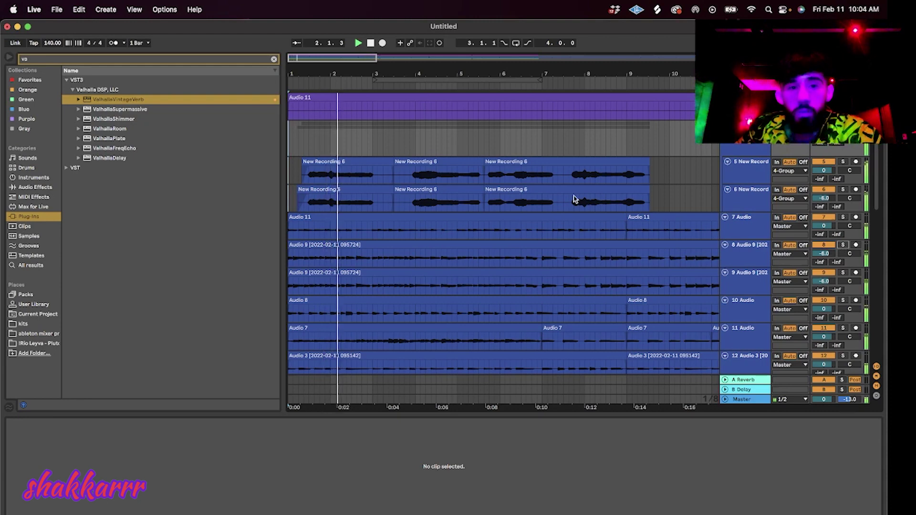
key(minus)
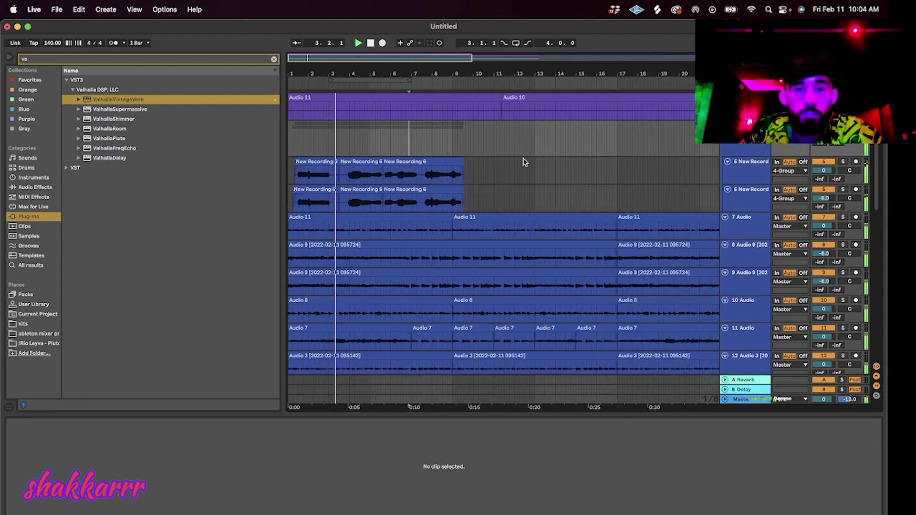
With a 2-bar grid, delete the tail clips after bar 9 on tracks 5 and 6.
right_click(523, 162)
click(592, 262)
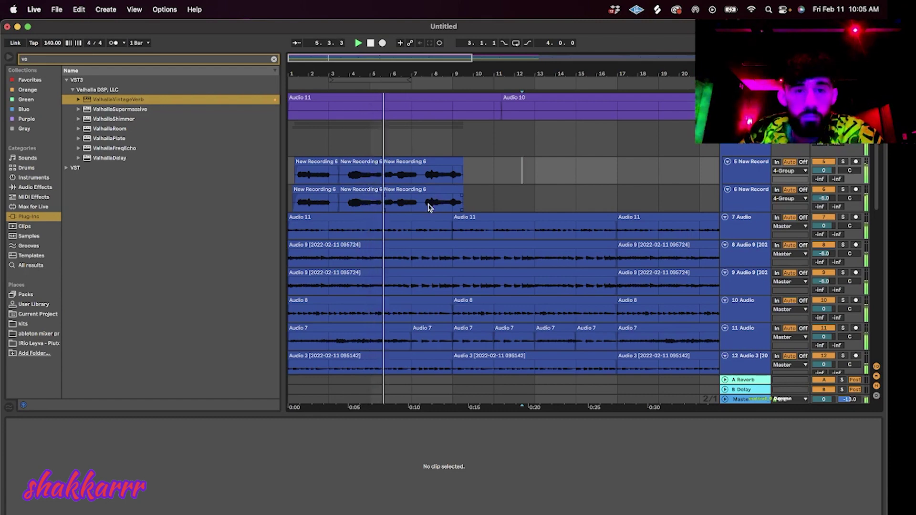
drag(471, 200, 295, 180)
click(539, 210)
drag(507, 205, 264, 182)
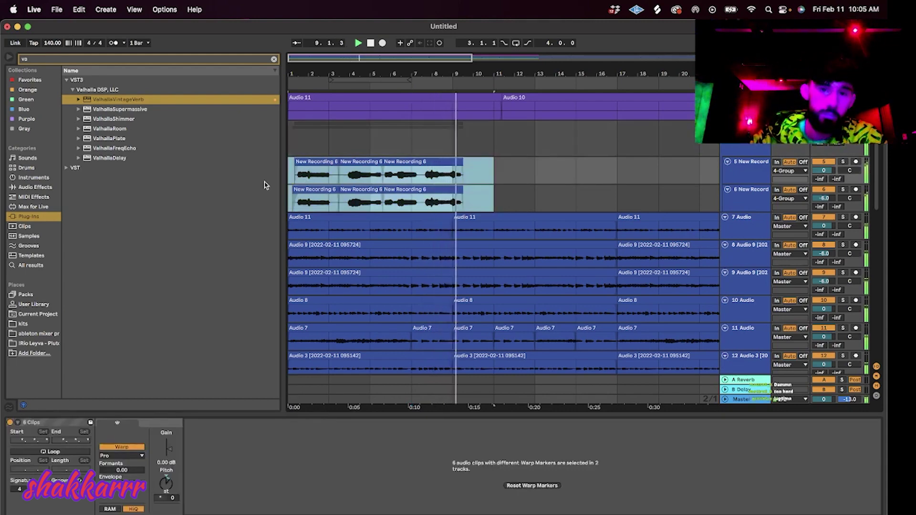
click(452, 174)
click(457, 207)
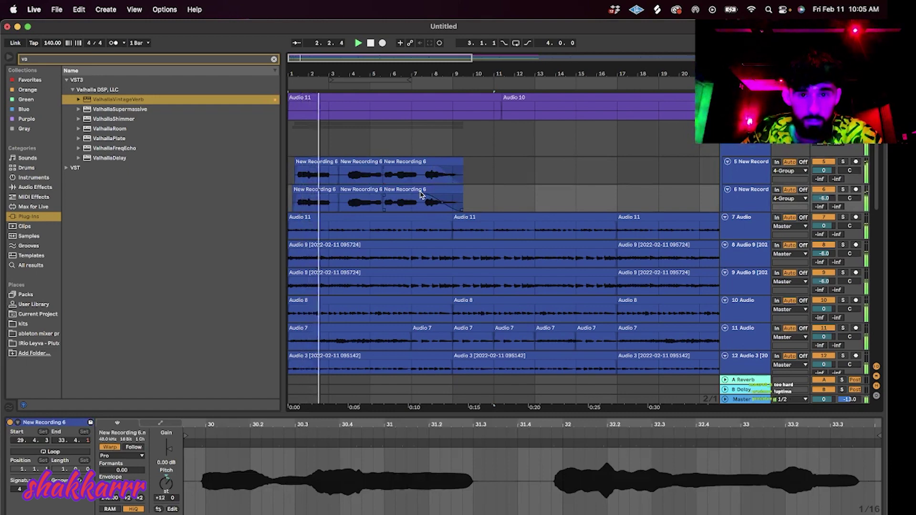
key(Delete)
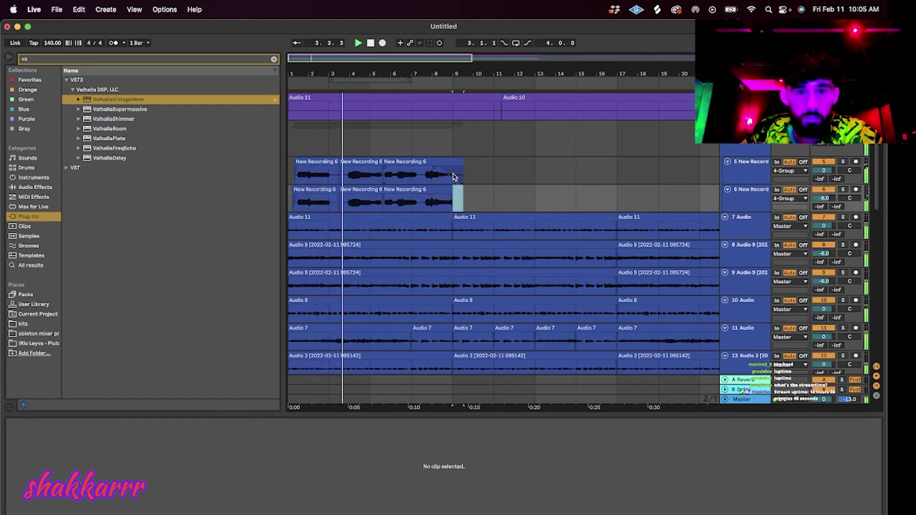
drag(459, 176, 455, 175)
key(Delete)
Duplicate the bars 1–9 chop pattern on both vocal tracks with Cmd+D.
click(449, 173)
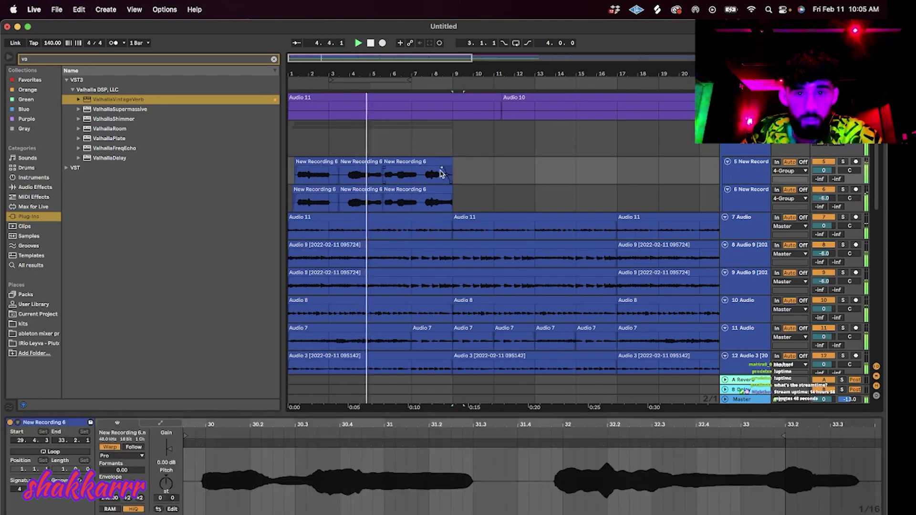
click(443, 199)
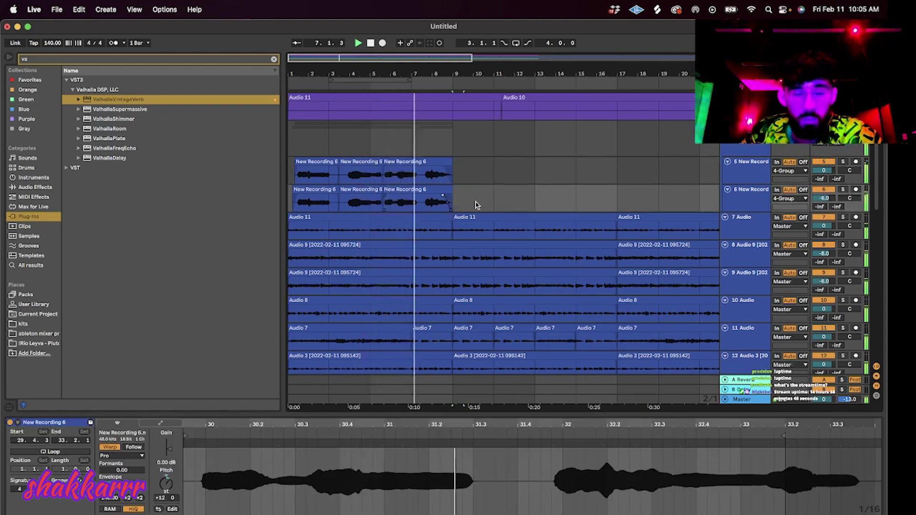
drag(453, 203, 229, 170)
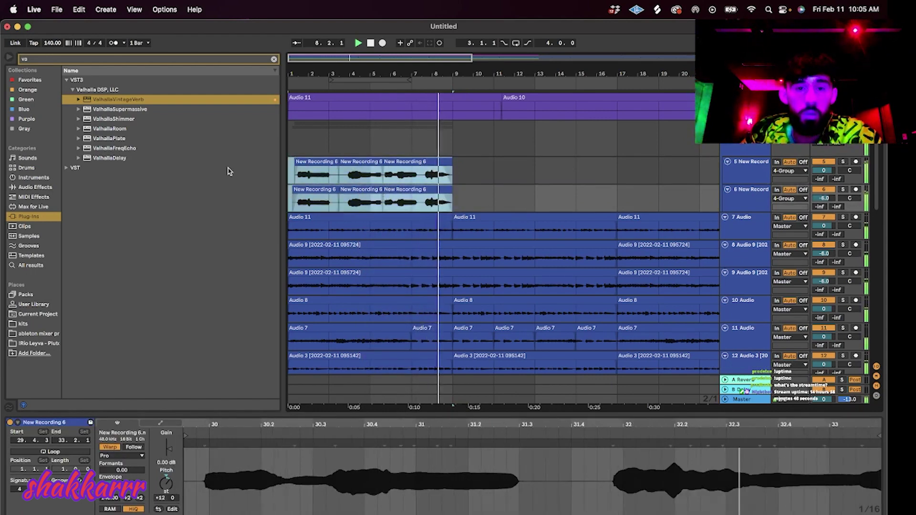
key(super+d)
key(super+d)
key(super+d)
key(super+d)
key(super+d)
key(super+d)
key(super+d)
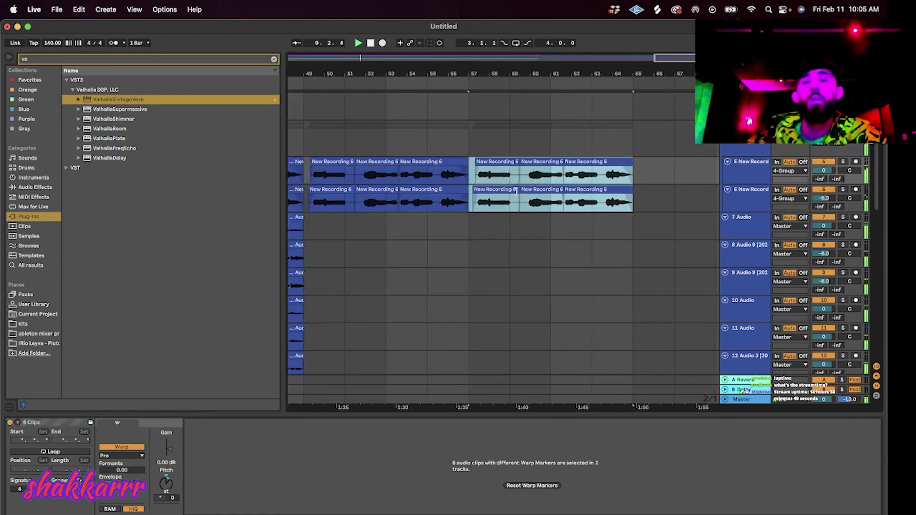
Delete the vocal chops in bars 49–67 on tracks 5–7.
scroll(518, 193, down, 5)
drag(683, 226, 569, 177)
key(Delete)
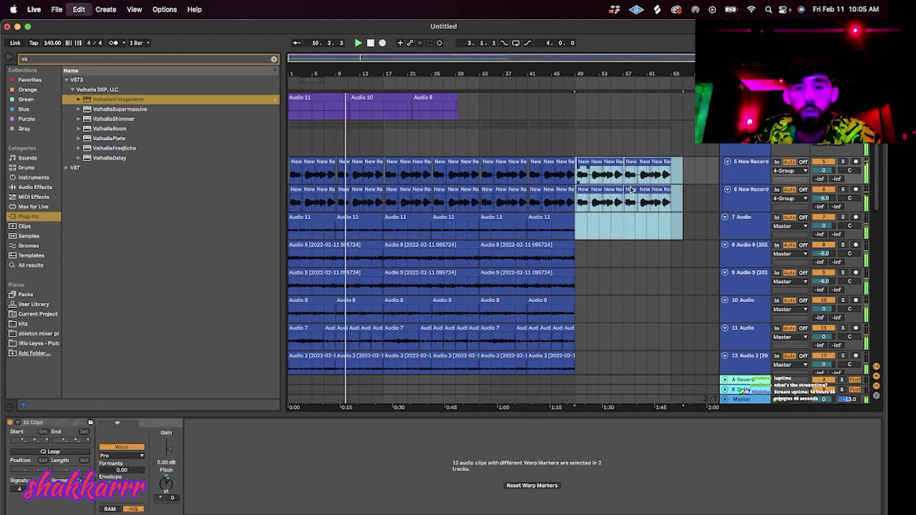
key(shift+Tab)
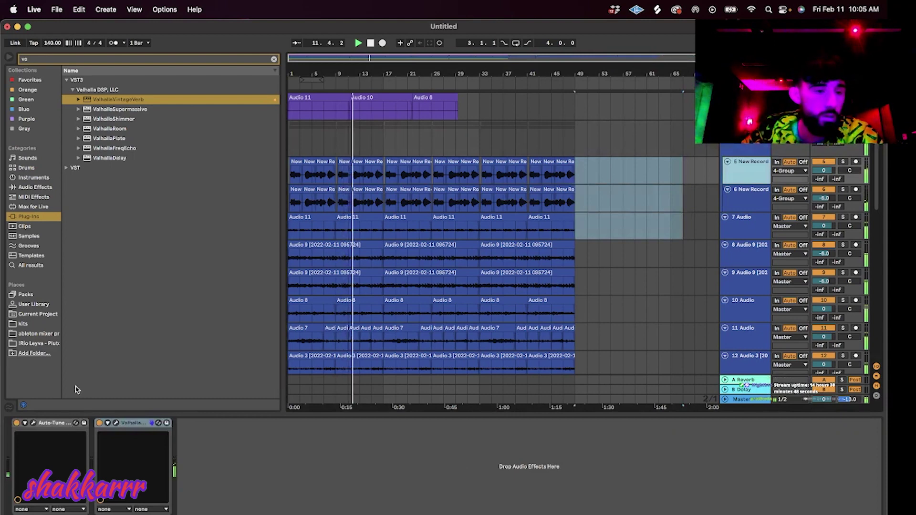
Paste the Auto-Tune effect onto track 8, the following track, and track 9.
click(758, 219)
click(257, 441)
key(super+v)
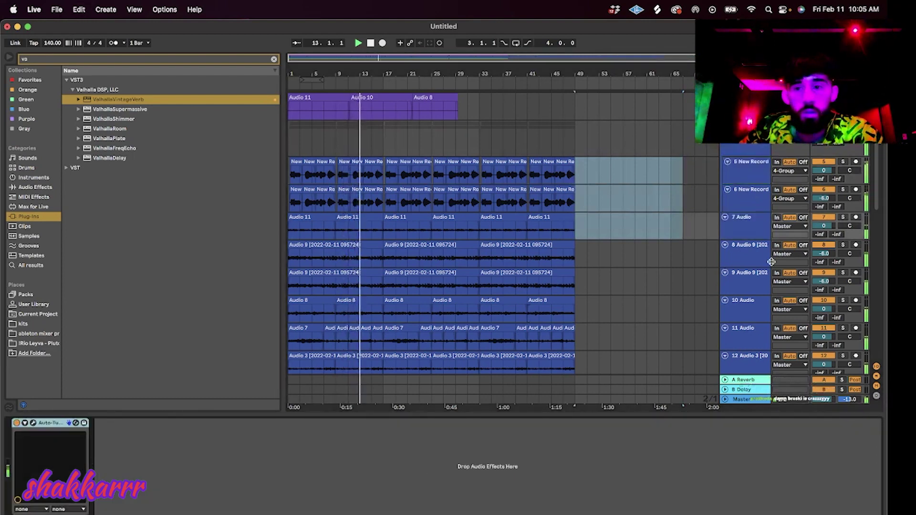
click(763, 260)
click(679, 481)
key(super+v)
click(764, 286)
click(679, 477)
key(super+v)
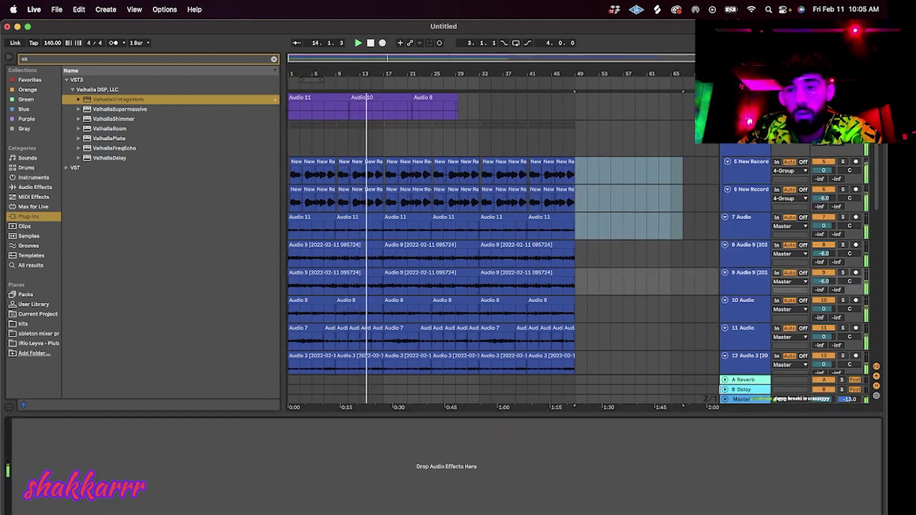
Move track 10 below track 11 and paste Auto-Tune onto tracks 10 and 12.
drag(762, 313, 749, 343)
click(679, 477)
key(super+v)
click(743, 313)
click(678, 477)
key(super+v)
click(761, 368)
click(625, 475)
key(super+v)
scroll(758, 298, down, 3)
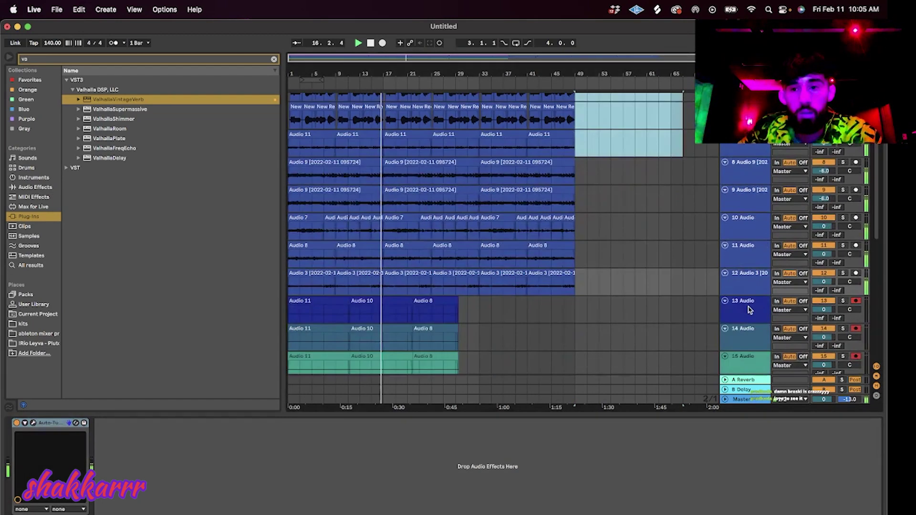
Delete track 13, the extra audio tracks, the empty MIDI track, and the leftover top audio tracks.
click(750, 307)
key(Delete)
key(Delete)
key(Delete)
key(Delete)
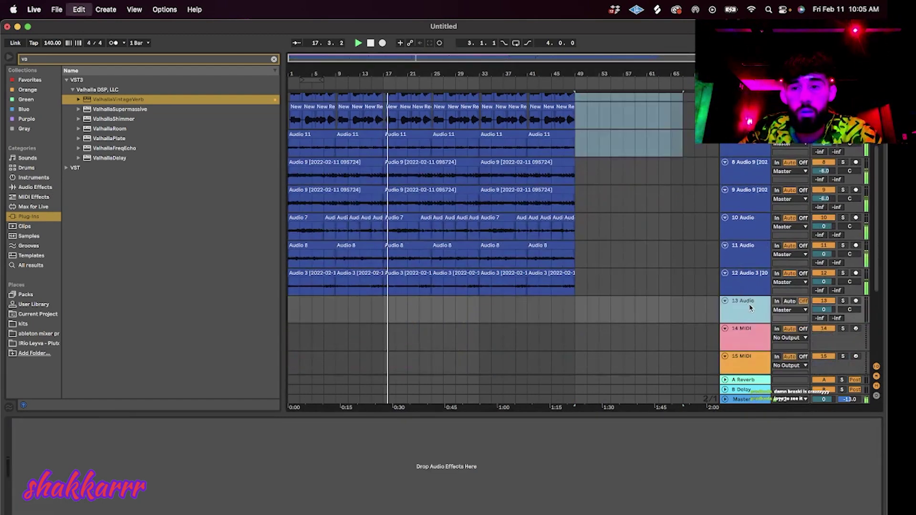
key(super+shift+t)
scroll(759, 305, up, 3)
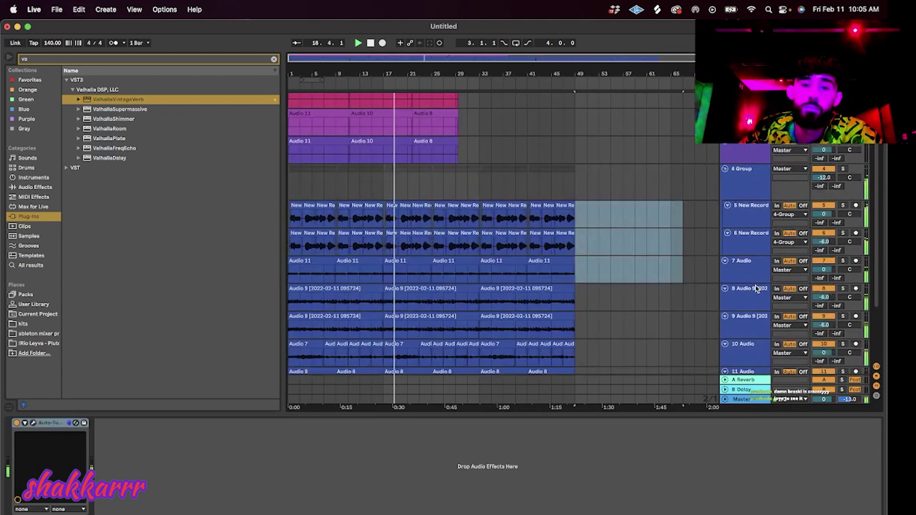
key(Delete)
scroll(754, 248, up, 5)
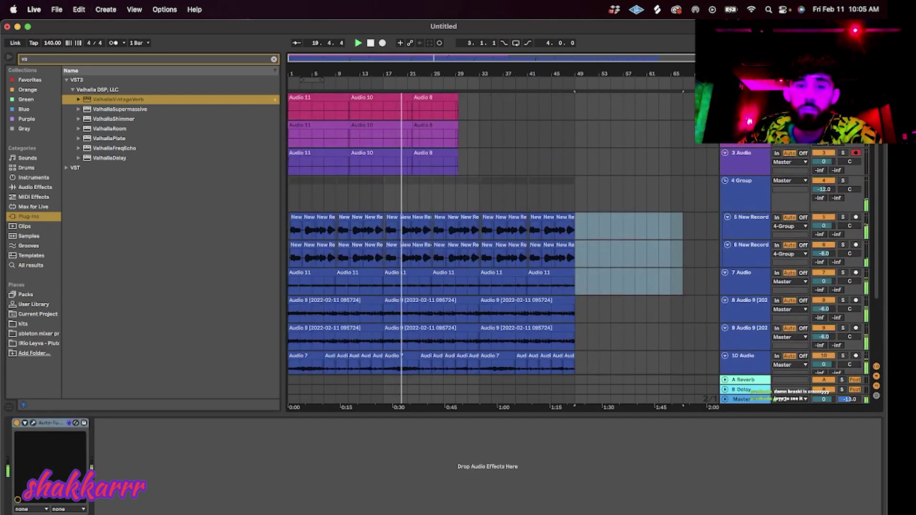
click(735, 108)
key(Delete)
key(Delete)
key(Delete)
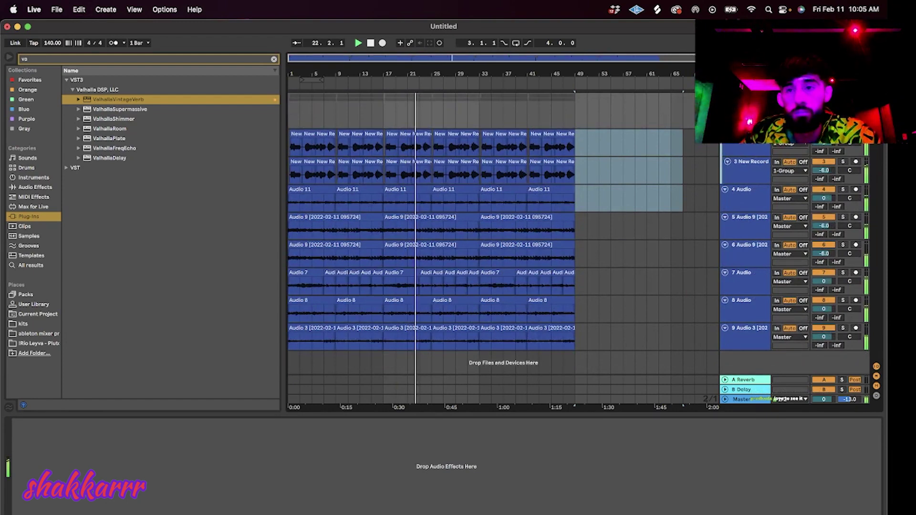
Solo track 6, return playback to the start, and select track 7.
scroll(506, 214, down, 3)
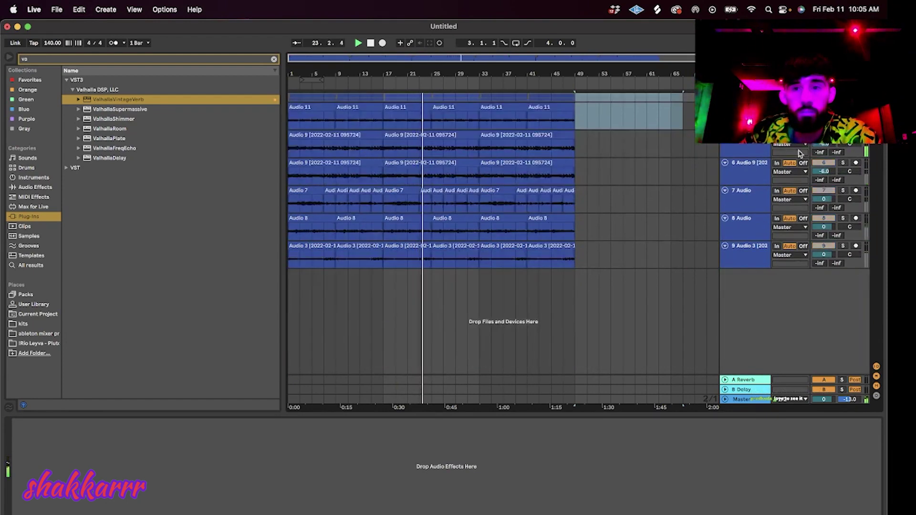
click(843, 163)
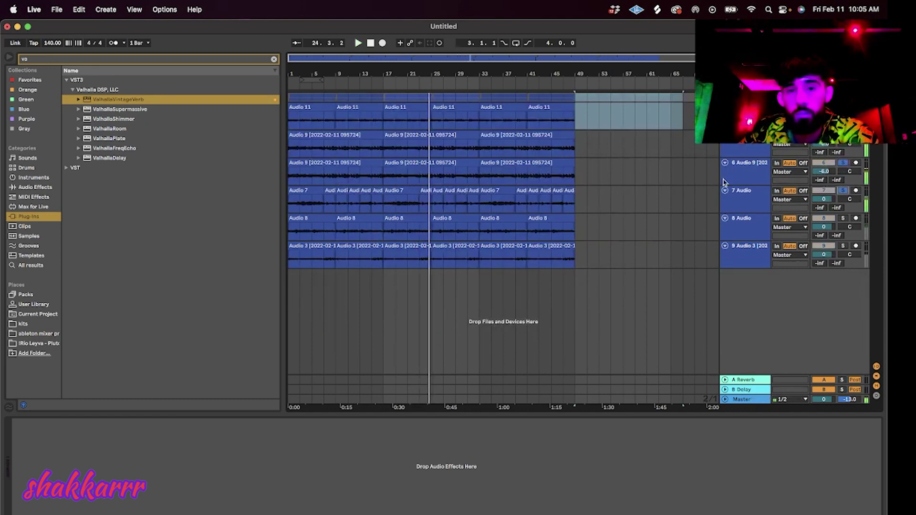
double_click(370, 43)
click(696, 200)
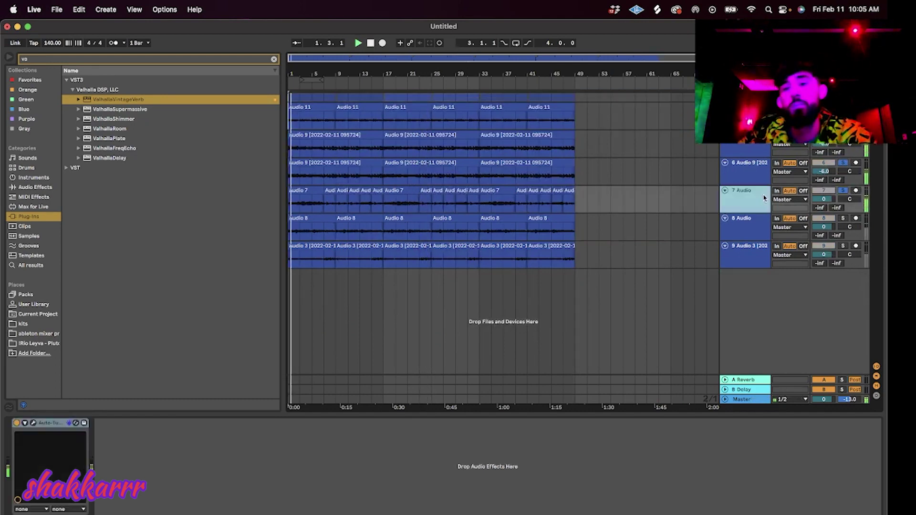
Search 'stor' and load Waves Doubler4 Stereo onto track 7 after Auto-Tune.
key(BackSpace)
key(BackSpace)
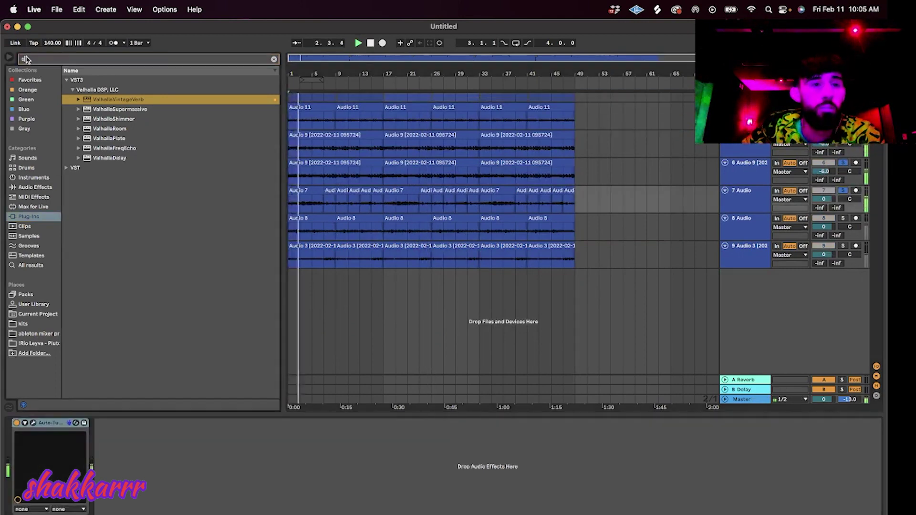
text(stor)
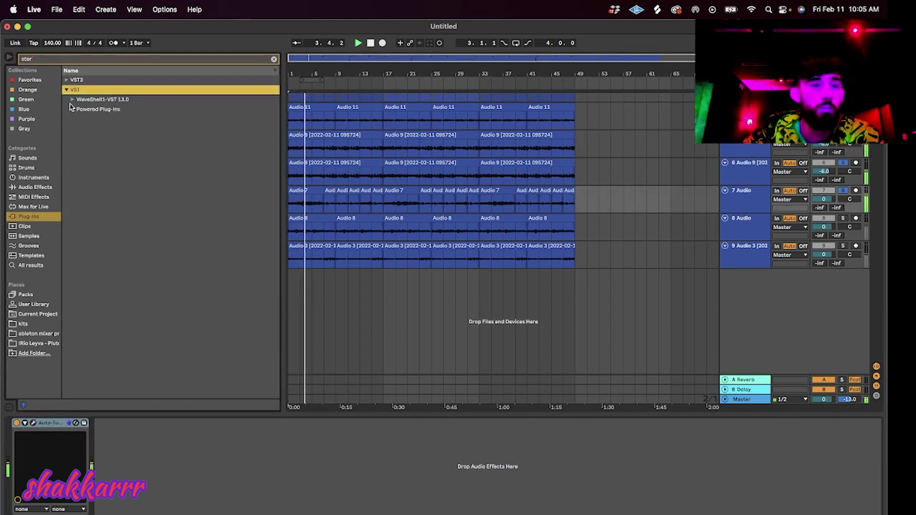
click(72, 100)
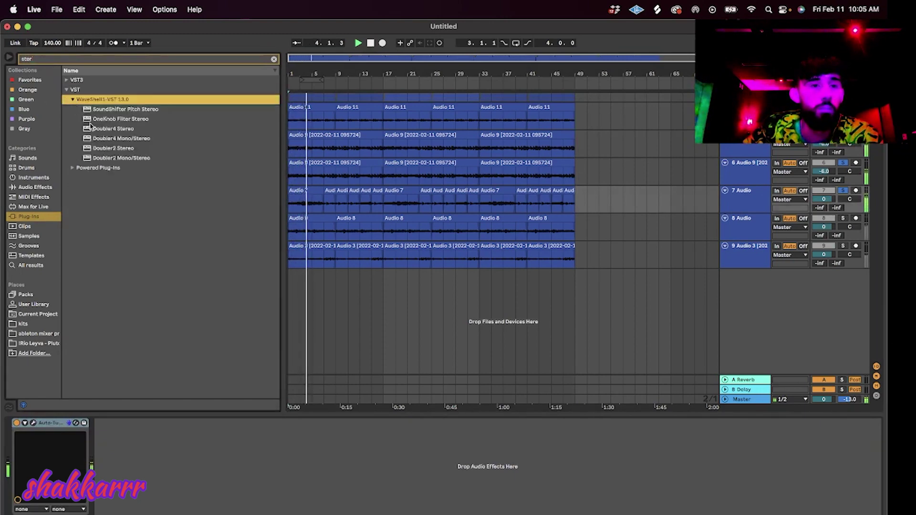
click(124, 129)
key(Return)
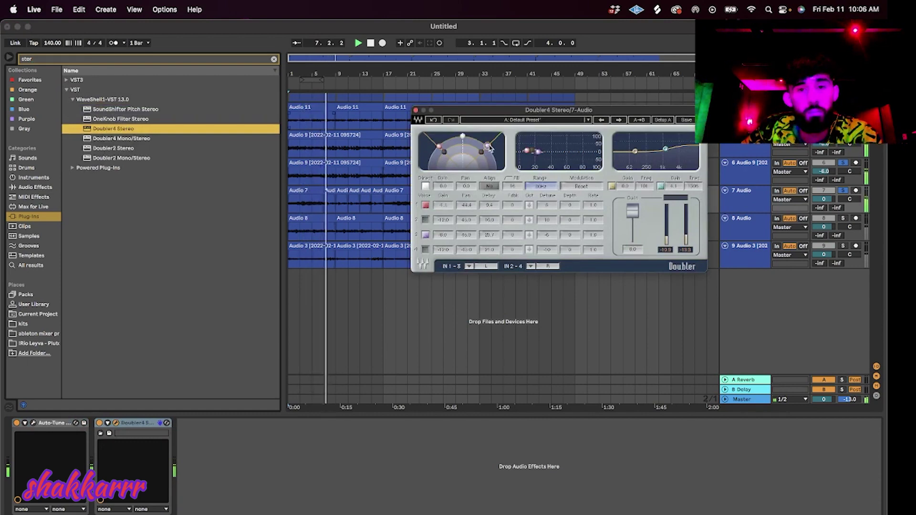
click(416, 110)
Restart playback, solo tracks 8 and 9, then select the Audio 11 track.
click(138, 423)
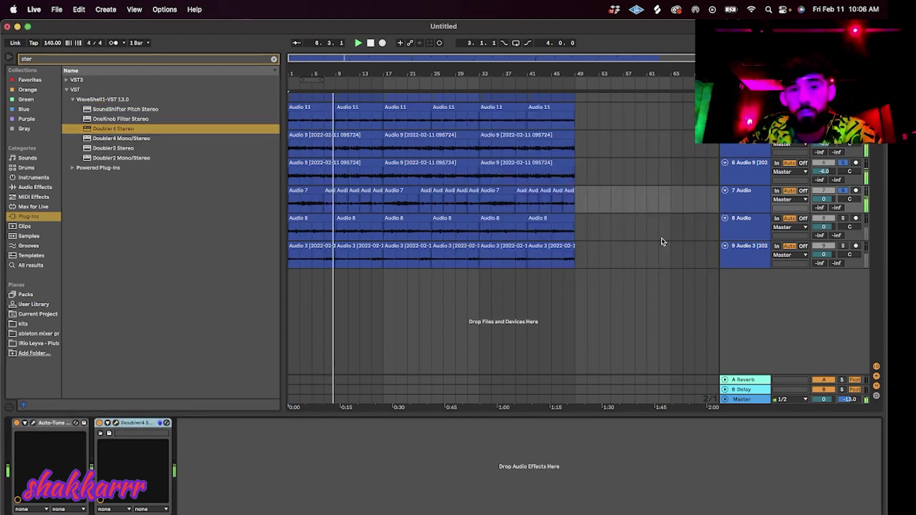
key(space)
key(space)
click(843, 218)
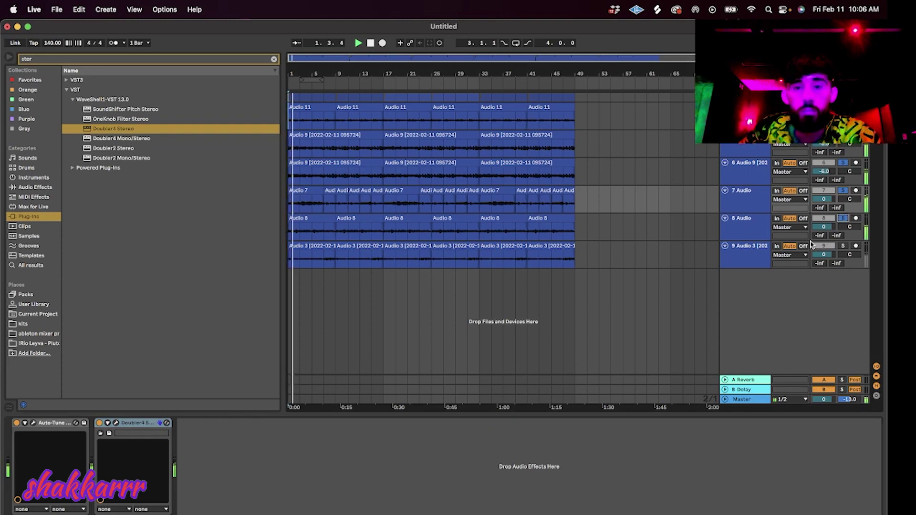
click(843, 246)
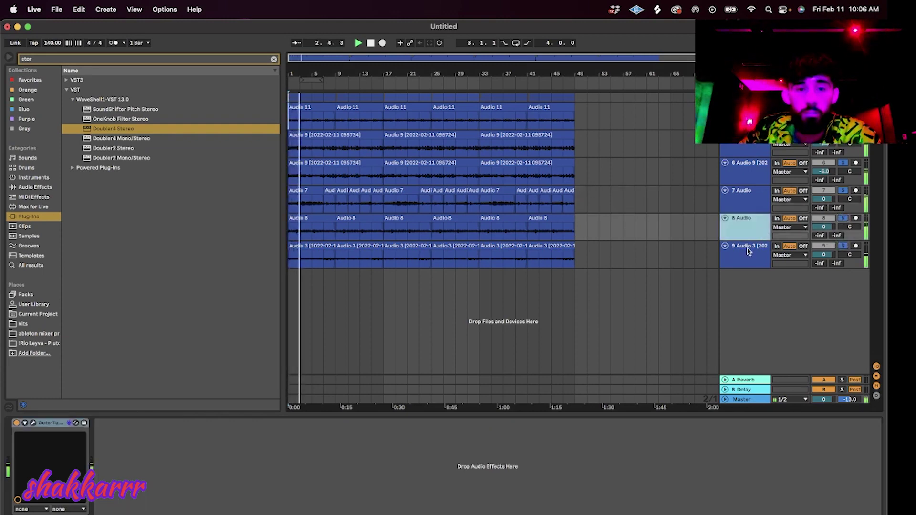
click(769, 234)
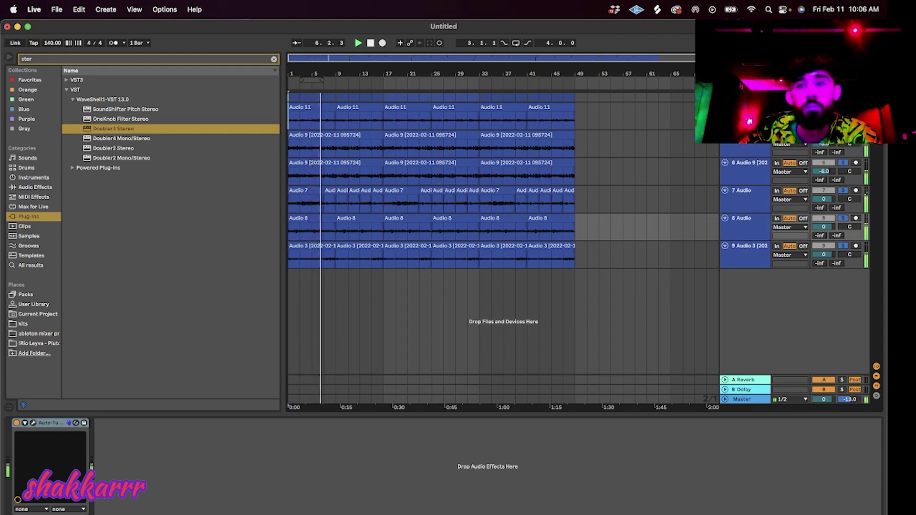
click(745, 115)
Add Doubler4 Stereo to the Audio 11 track and pull track 4's volume down to -67 dB.
drag(485, 473, 486, 472)
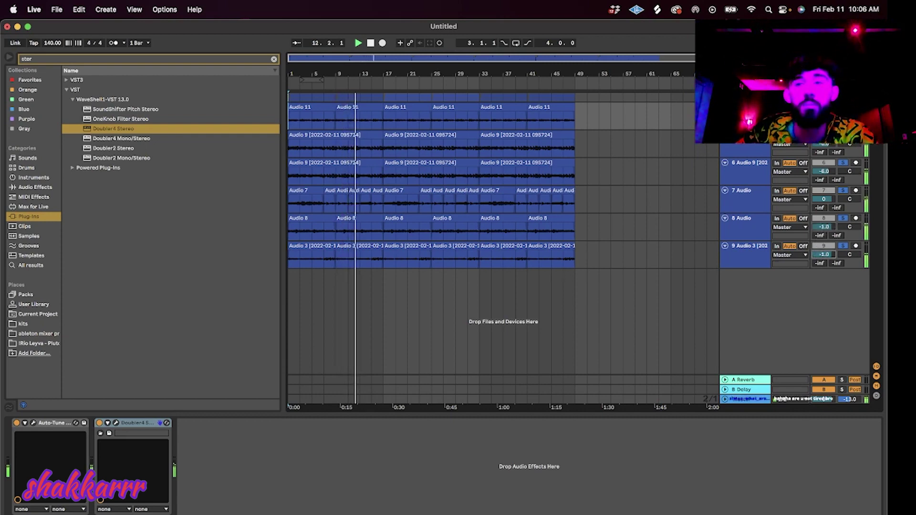
click(671, 138)
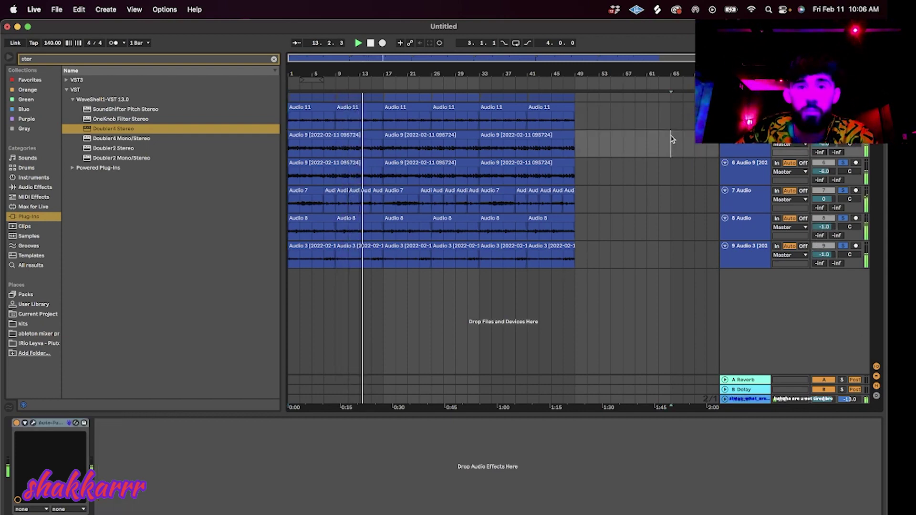
scroll(822, 154, up, 3)
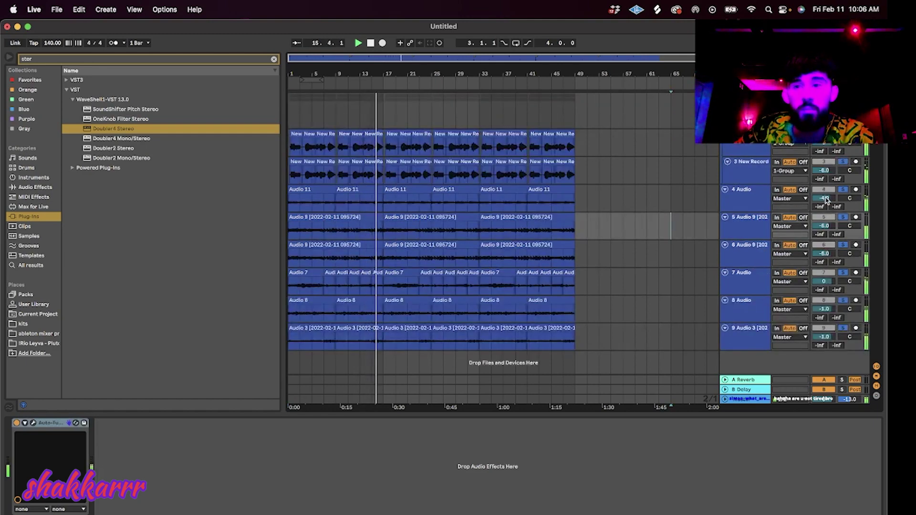
drag(826, 200, 825, 231)
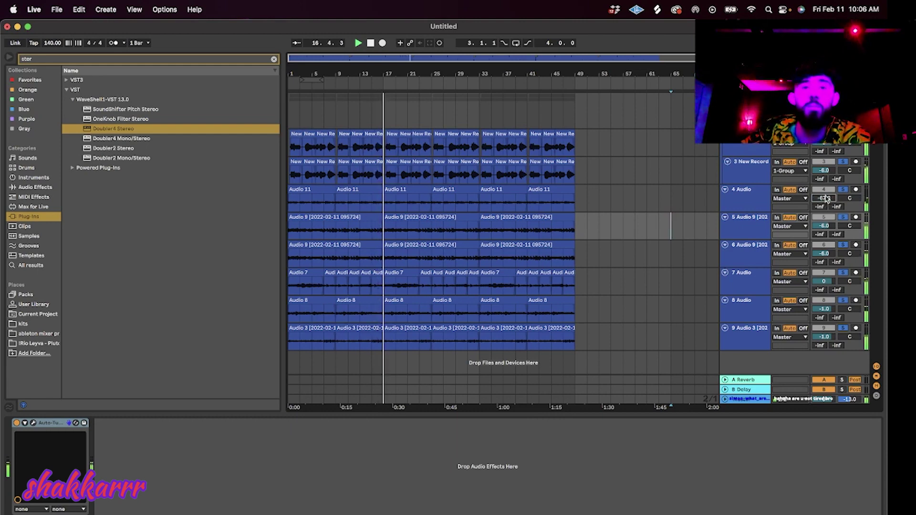
click(753, 147)
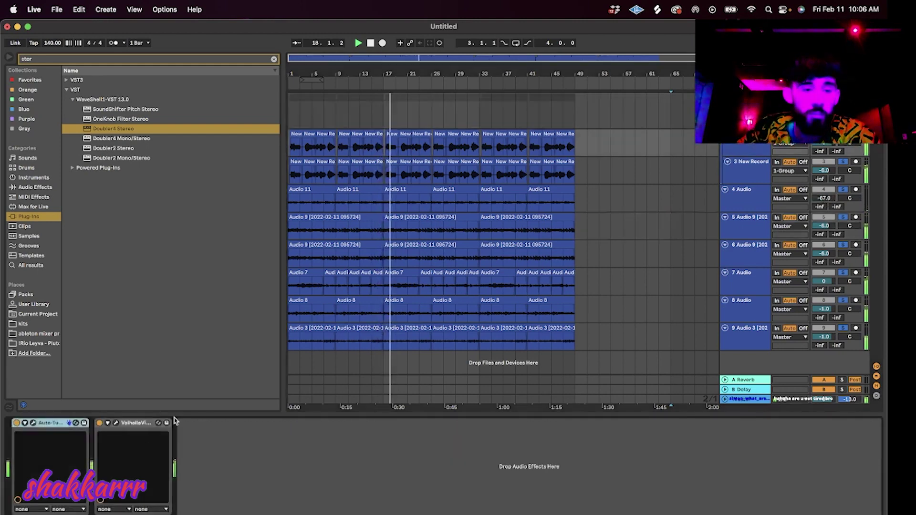
Delete ValhallaVintageVerb from the New Record tracks 2 and 3.
click(137, 424)
key(Delete)
click(750, 149)
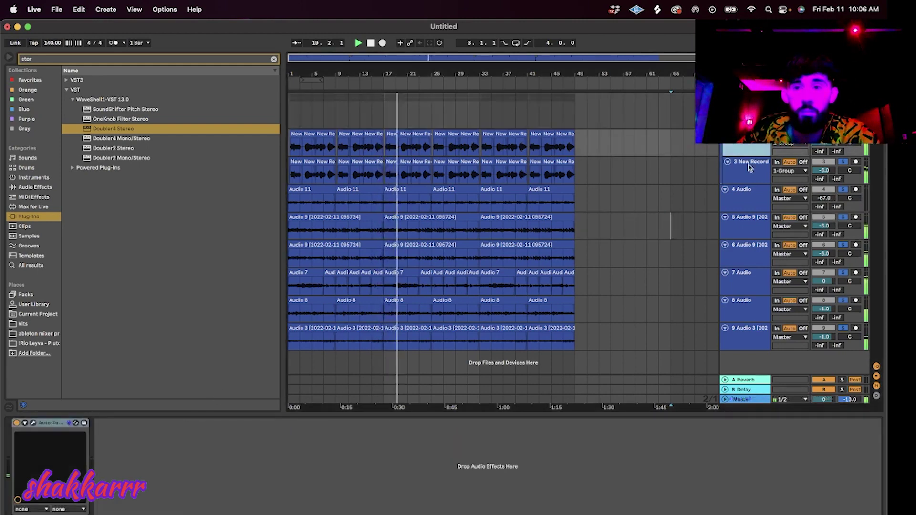
click(750, 168)
click(138, 424)
key(Delete)
Drop an EQ Eight from EQ & Filters after the vocal group's ValhallaVintageVerb.
click(749, 117)
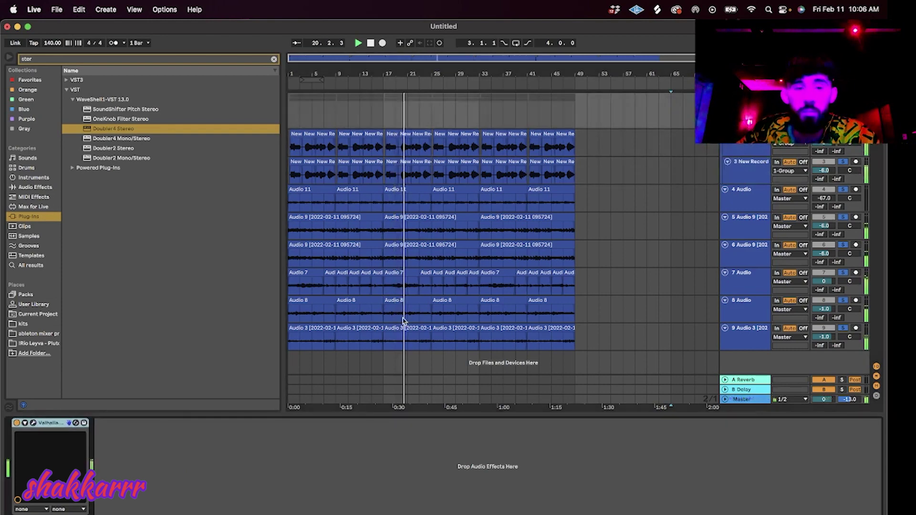
click(33, 422)
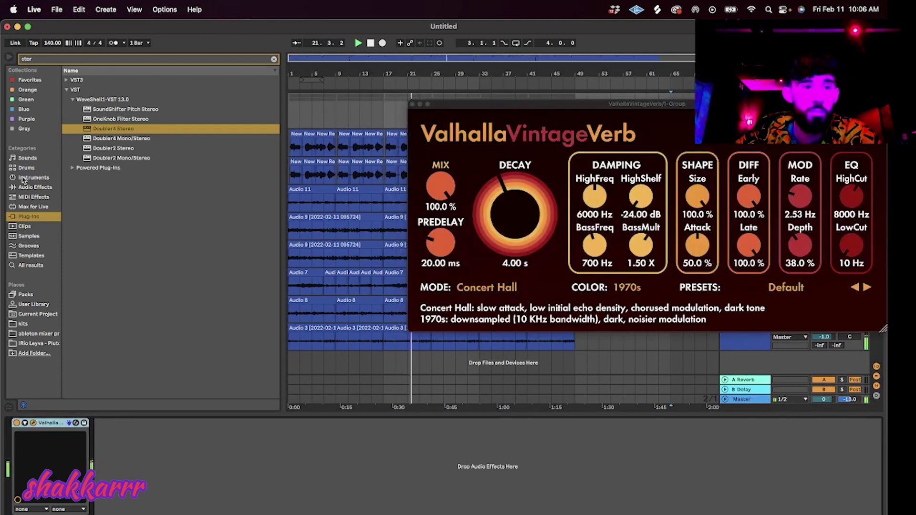
click(26, 187)
click(66, 99)
drag(97, 109, 232, 467)
Set EQ Eight band 4 to a steep high cut and change bands 1 and 2 to cut filters.
click(205, 501)
click(205, 502)
click(202, 494)
click(136, 501)
click(135, 495)
click(158, 502)
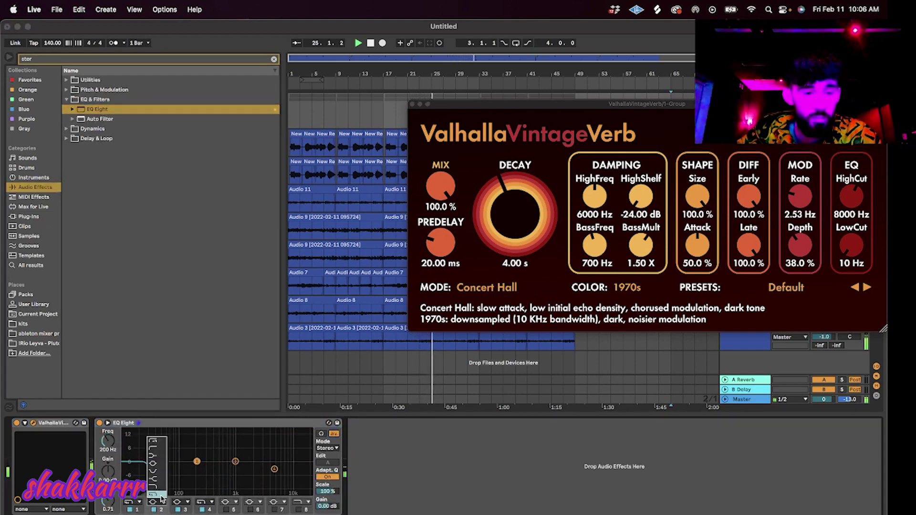
click(160, 496)
Make band 1 a steep low cut raised to about 98 Hz, and resume playback.
click(136, 502)
click(130, 442)
drag(152, 469, 265, 467)
key(space)
key(space)
click(179, 468)
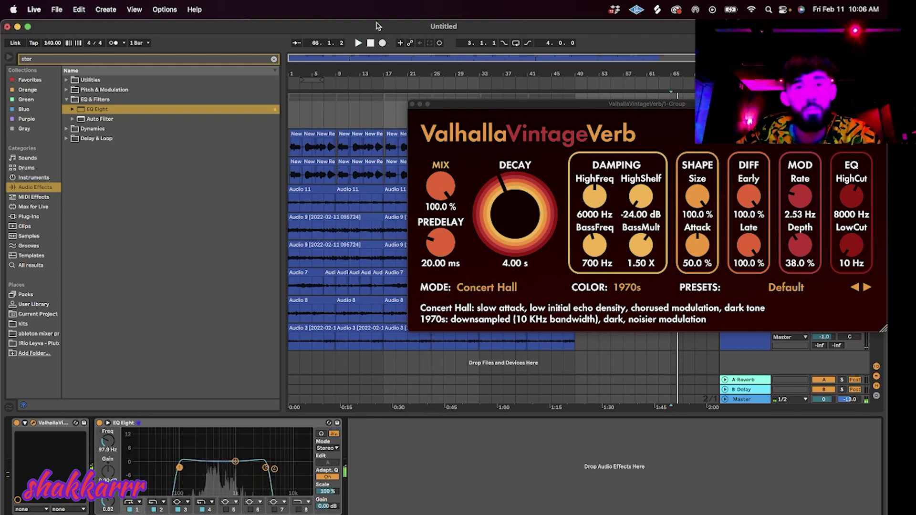
Find 'soundshi' in the browser and load Waves SoundShifter Pitch Stereo onto the Master track.
click(413, 104)
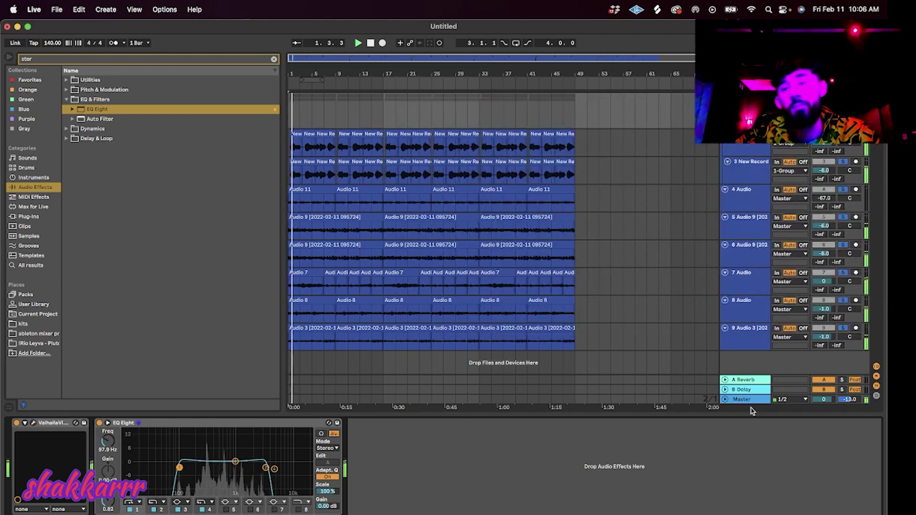
key(BackSpace)
key(BackSpace)
key(BackSpace)
key(BackSpace)
text(soundshi)
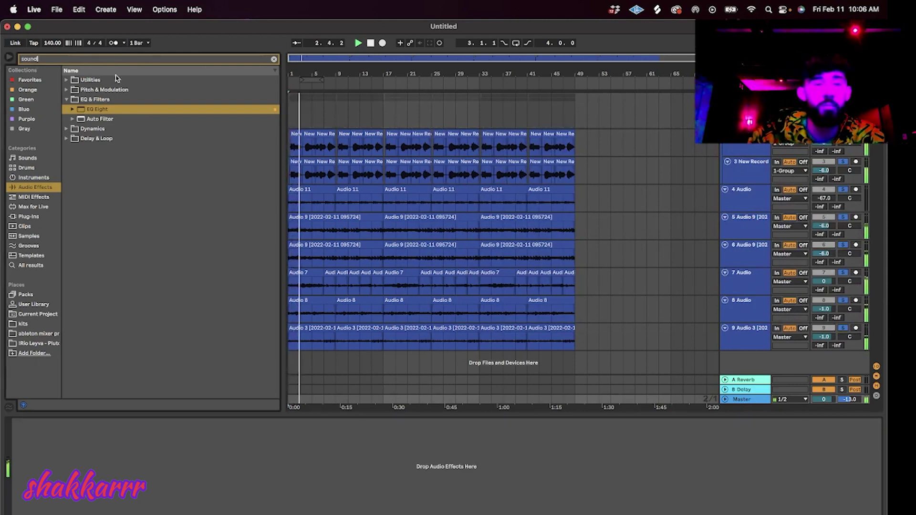
click(29, 216)
double_click(107, 109)
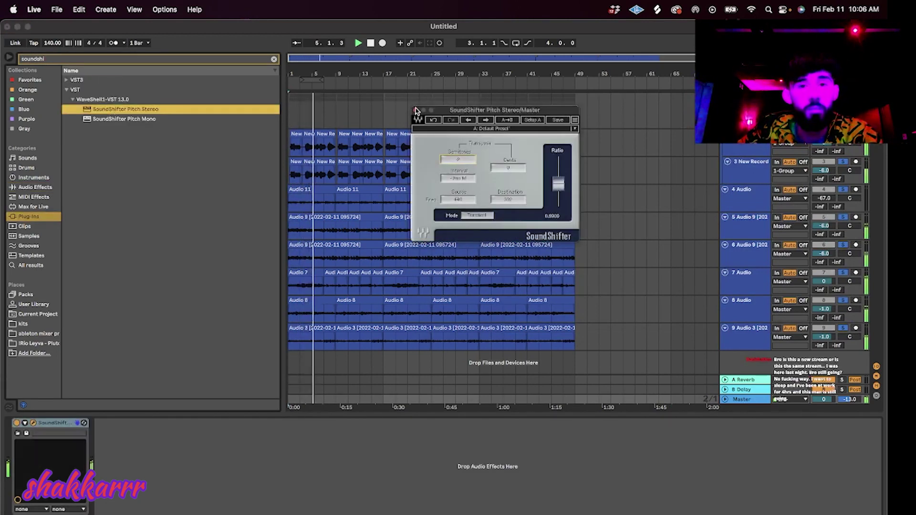
click(416, 109)
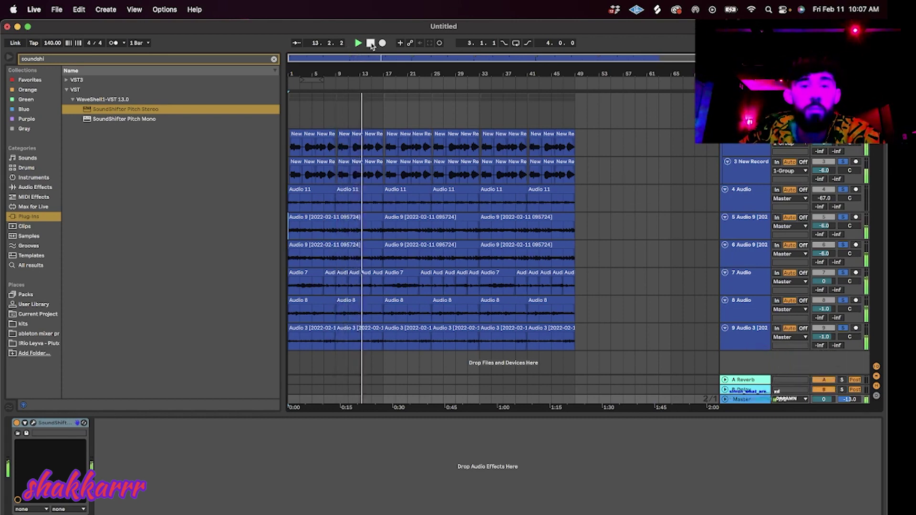
Delete the opening clips on both New Record tracks and the first Audio 9 clips on tracks 5 and 6.
drag(337, 175, 172, 131)
key(Delete)
key(space)
click(314, 218)
key(Delete)
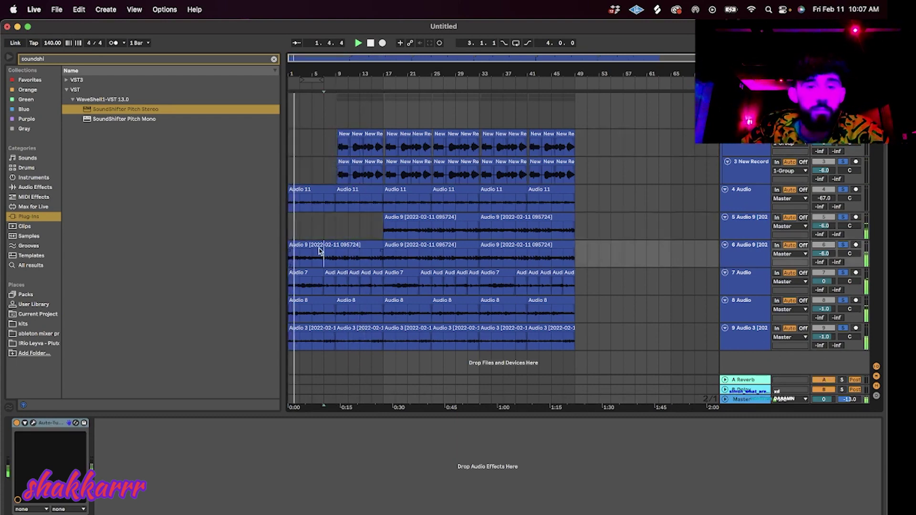
click(314, 245)
key(Delete)
Delete the first Audio 8 clip, restoring the Audio 7 clip removed by mistake.
click(313, 270)
key(Delete)
click(330, 273)
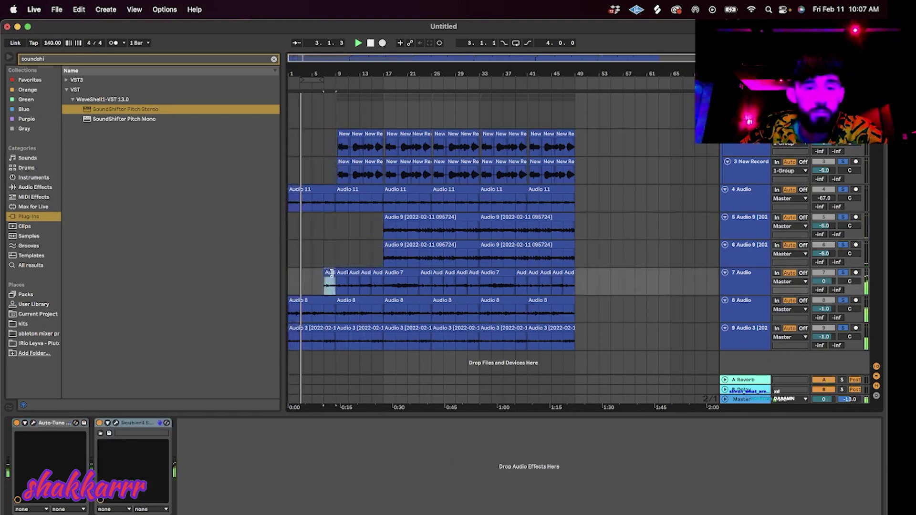
key(super+z)
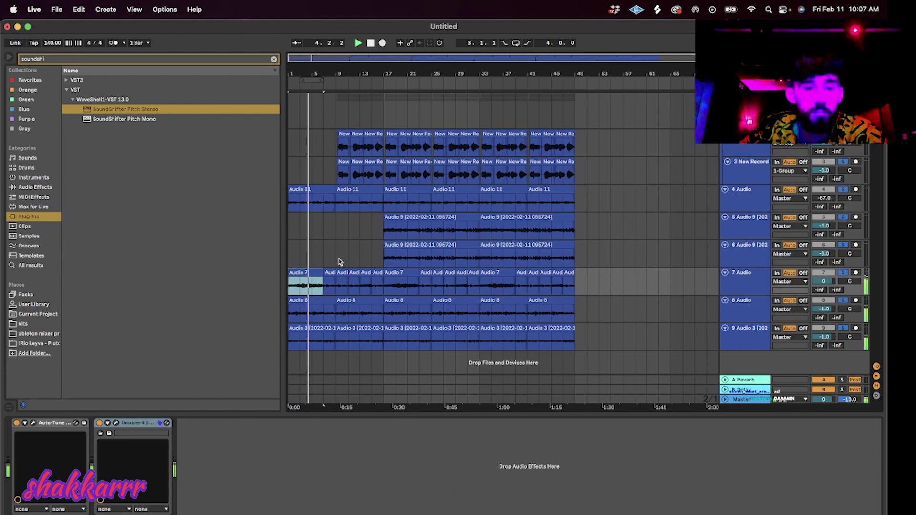
click(333, 254)
click(323, 312)
key(Delete)
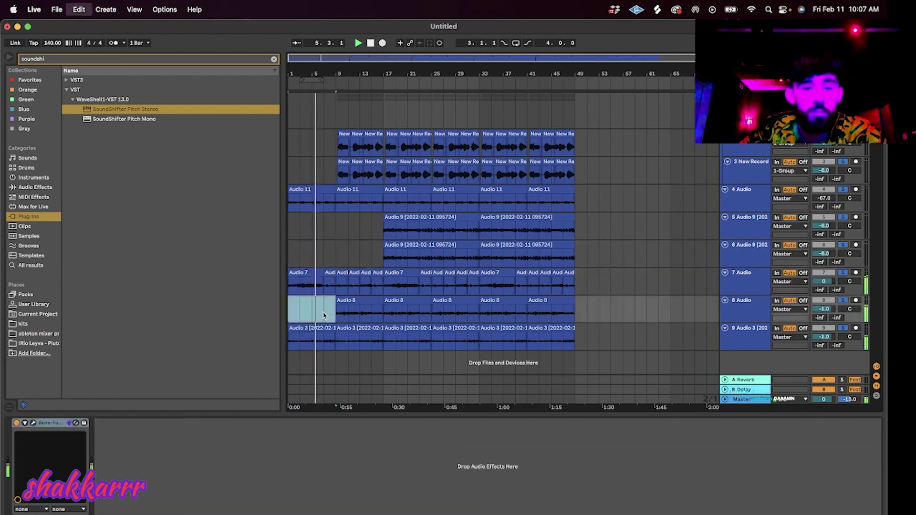
click(292, 242)
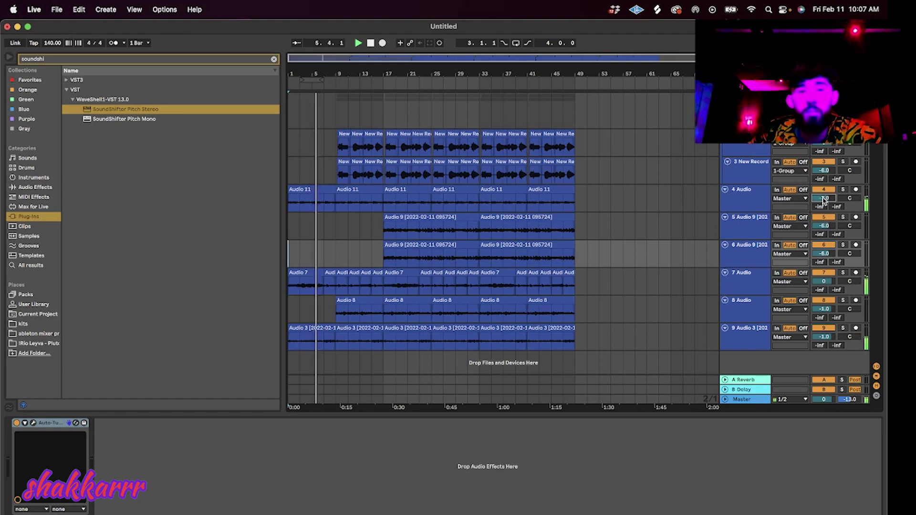
Raise the first Audio 11 clip's gain and delete the second Audio 11 clip.
click(320, 192)
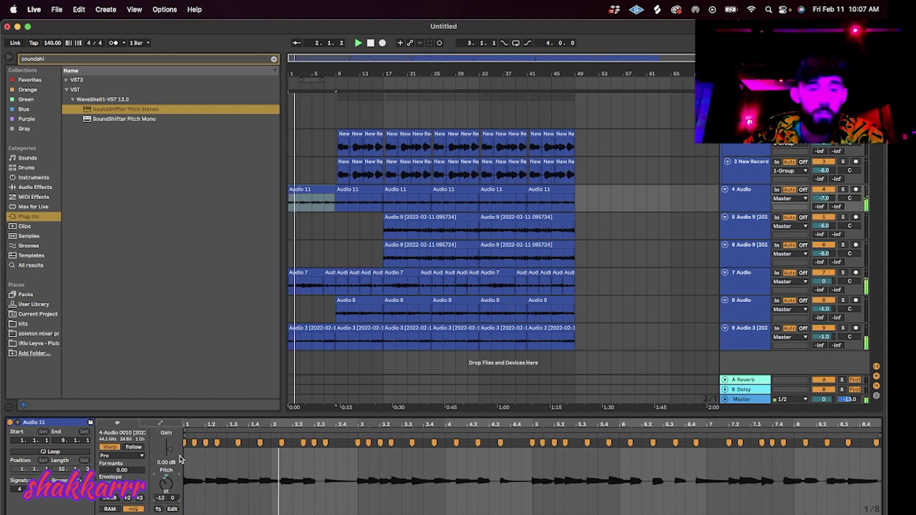
drag(167, 450, 168, 445)
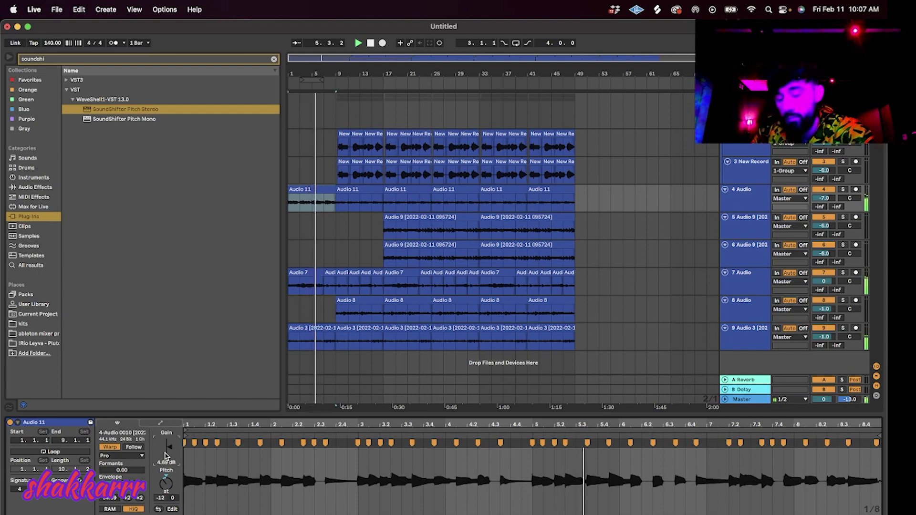
click(351, 190)
key(Delete)
click(403, 216)
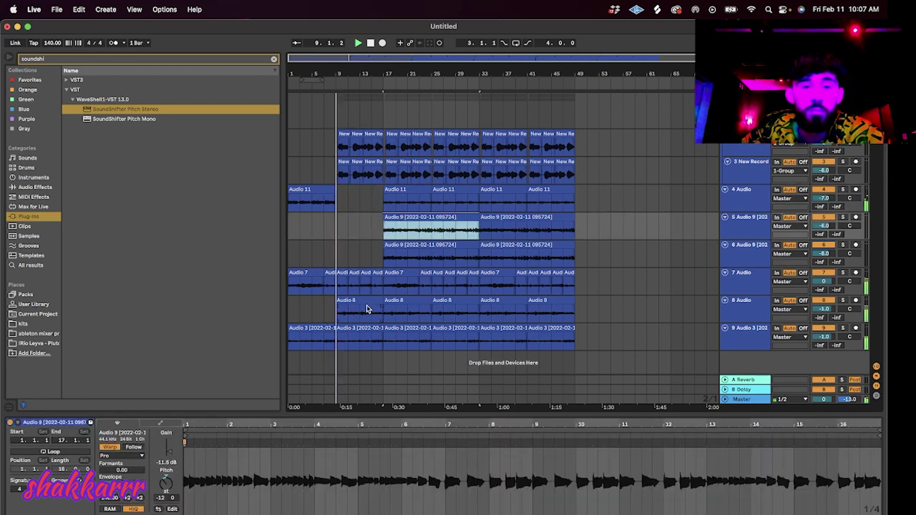
click(360, 255)
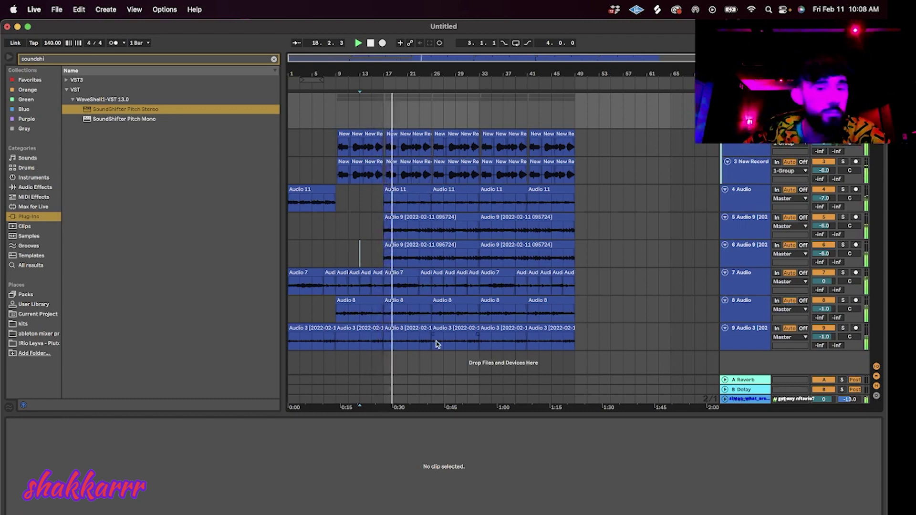
Delete the later clips on the New Record tracks and the Audio 3 clip under the playhead.
click(422, 161)
key(Delete)
click(406, 161)
key(Delete)
click(419, 133)
key(Delete)
click(405, 134)
key(Delete)
click(393, 134)
key(Delete)
click(393, 161)
key(Delete)
click(404, 301)
click(412, 329)
key(Delete)
click(420, 309)
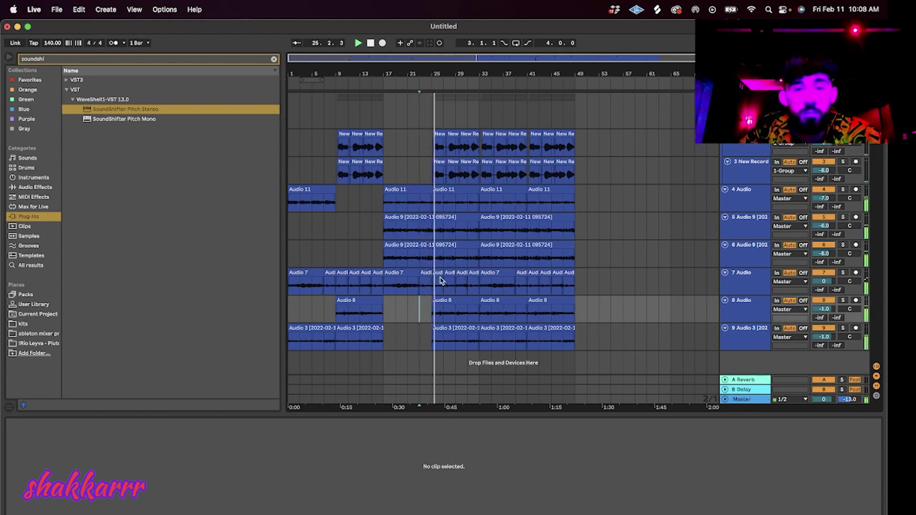
Shift the short Audio 7 clip one slot later, then delete it.
drag(439, 279, 470, 275)
click(480, 350)
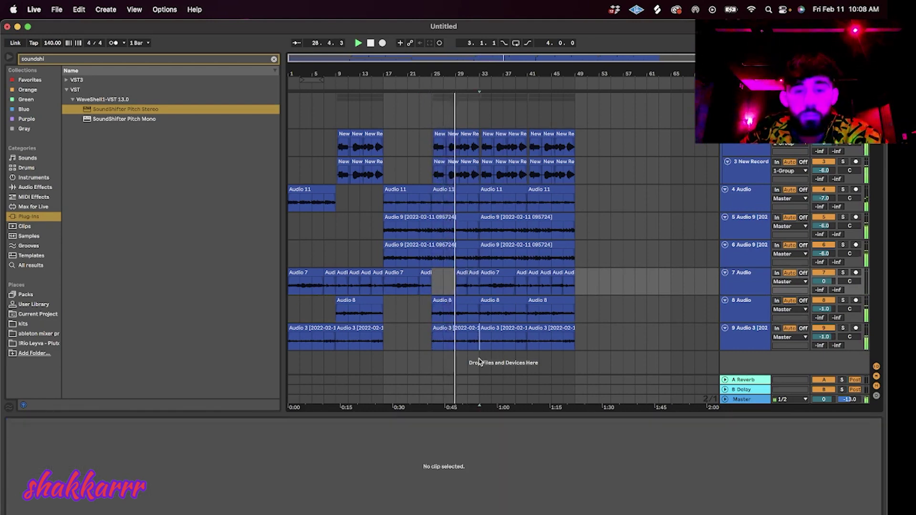
click(460, 284)
key(Delete)
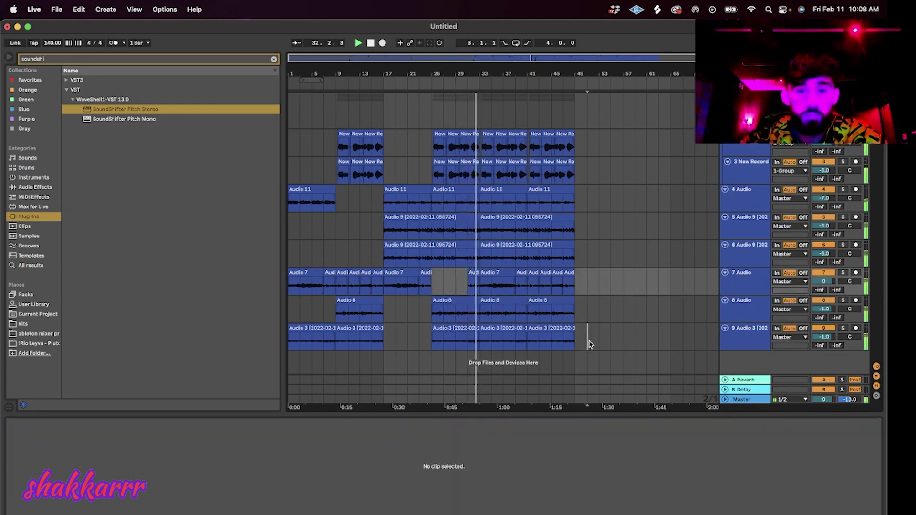
Clear all clips from bar 33 to bar 49 across the tracks and play from bar 31.
drag(589, 344, 482, 136)
key(Delete)
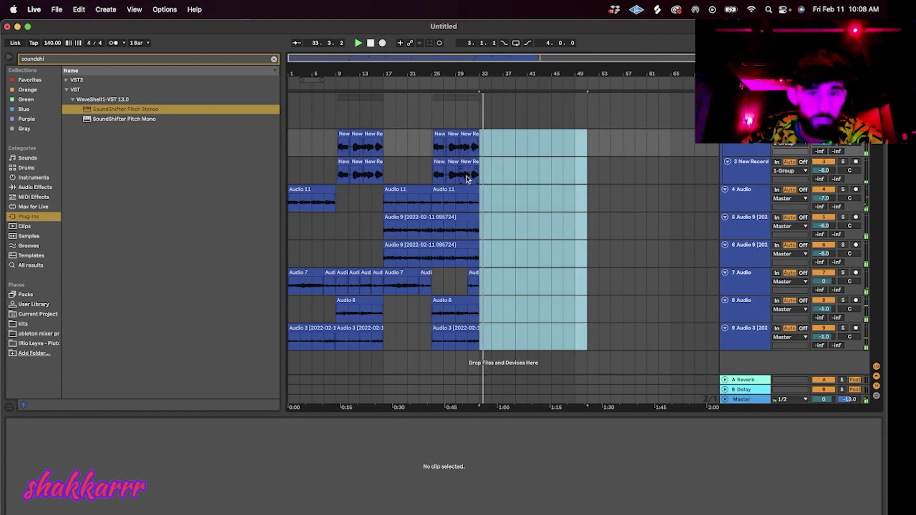
click(479, 198)
click(466, 284)
key(space)
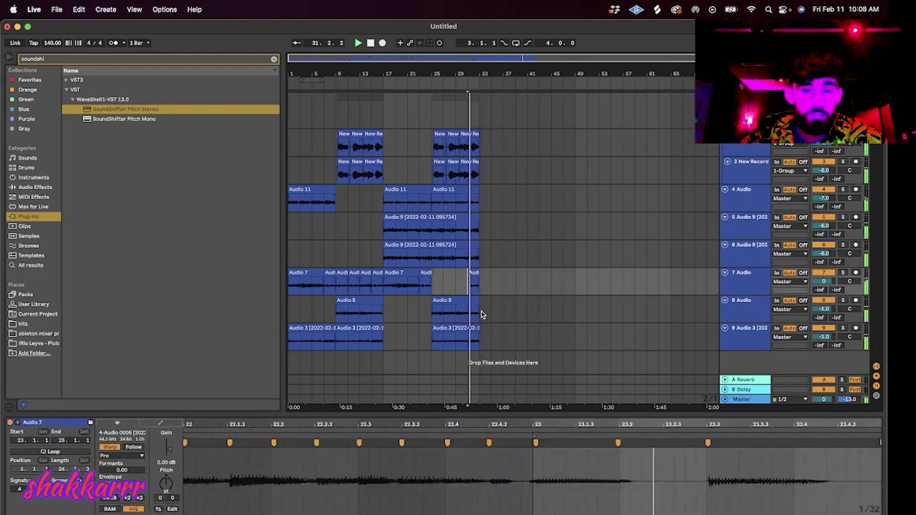
Paste the second group of New Record clips at bar 41.
click(322, 191)
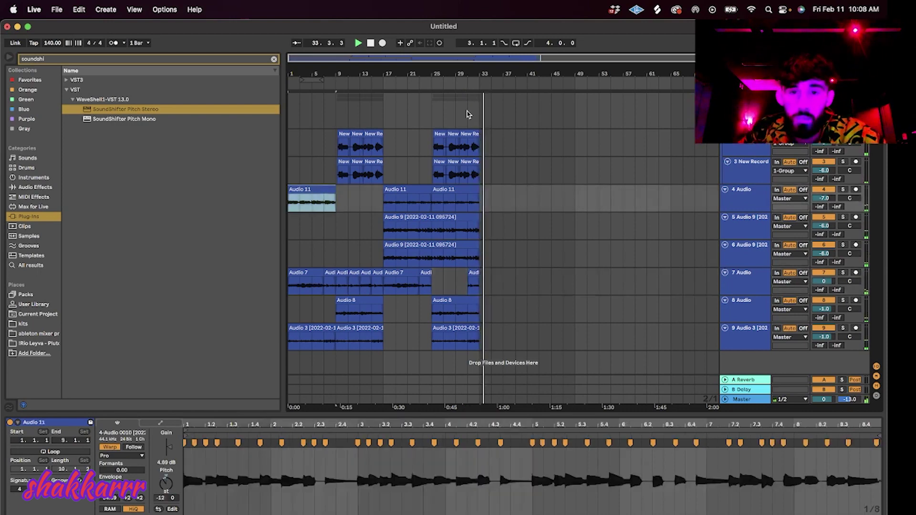
drag(490, 177, 435, 147)
click(529, 147)
key(super+v)
Copy Audio 11 clips to positions near bar 49 and bar 59.
click(317, 189)
key(super+c)
click(589, 199)
key(super+v)
click(456, 201)
key(super+c)
click(650, 200)
key(super+v)
Copy the Audio 9 clips on tracks 5 and 6 to near bar 71.
click(410, 216)
key(super+c)
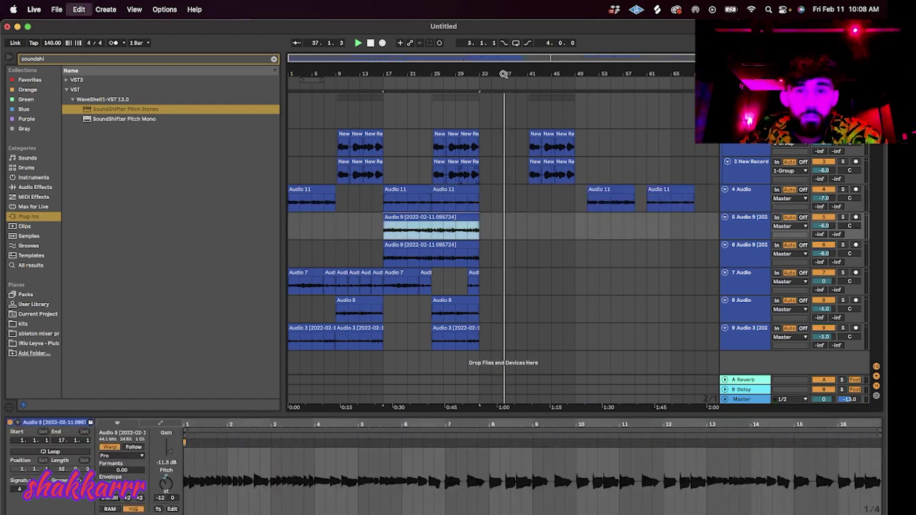
drag(491, 72, 437, 78)
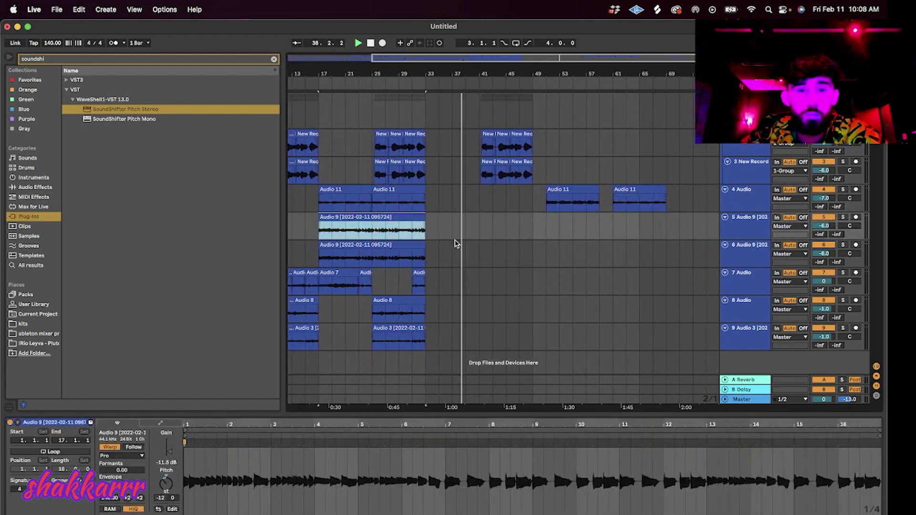
drag(491, 254, 326, 229)
key(super+c)
click(679, 234)
key(super+v)
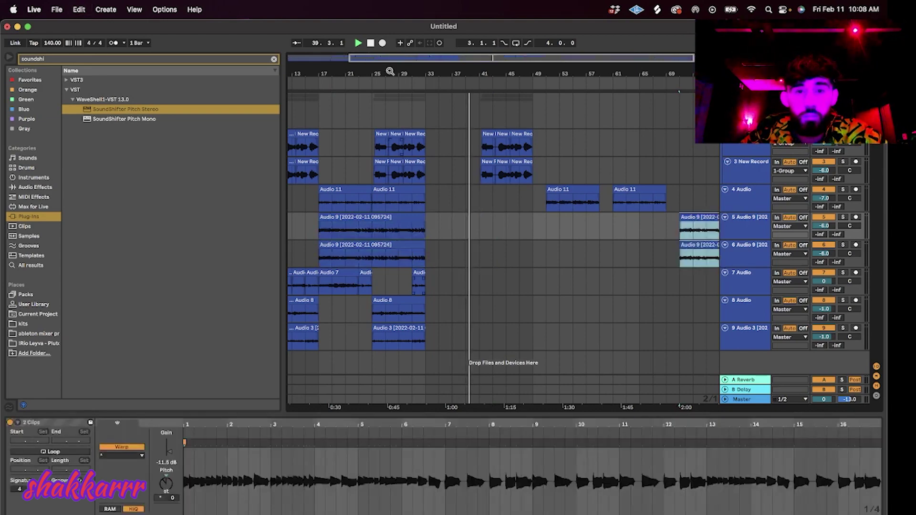
Copy the run of nine Audio 7 clips to near bar 88.
drag(392, 74, 436, 72)
drag(486, 288, 289, 285)
drag(429, 57, 324, 57)
click(678, 288)
key(super+v)
Cut the group EQ Eight's third band to about -8 dB.
double_click(745, 101)
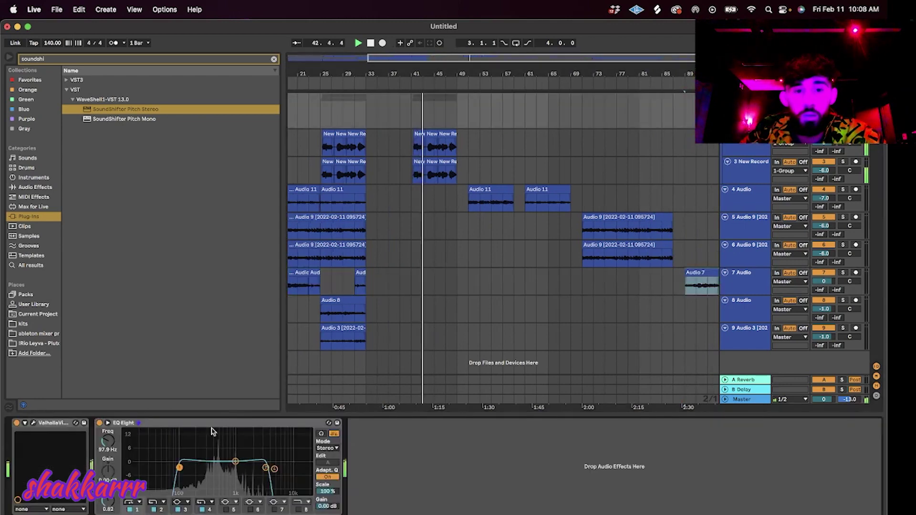
drag(234, 467, 215, 483)
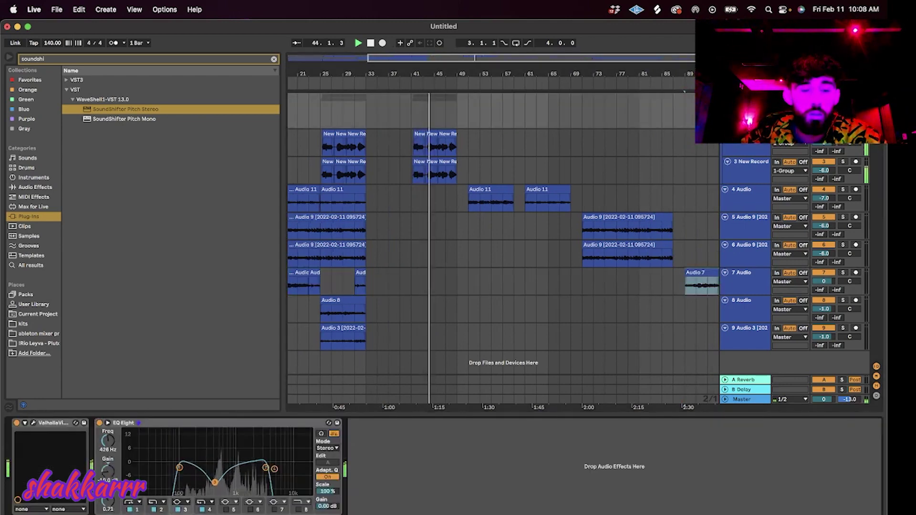
drag(519, 60, 680, 64)
Delete the last Audio 7 clip and zoom out to show the whole song.
drag(692, 290, 633, 292)
key(Delete)
click(590, 235)
key(minus)
key(minus)
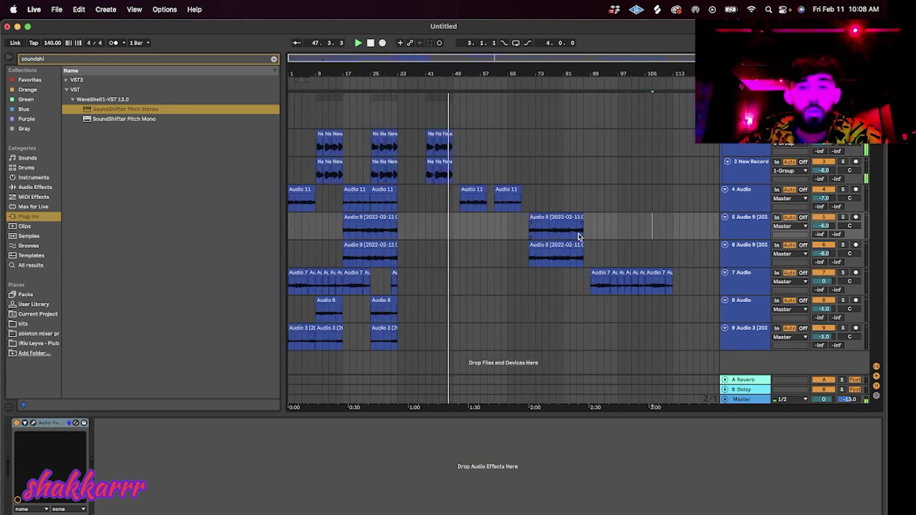
Copy the Audio 8 and Audio 3 clips to near bar 114.
drag(403, 343, 372, 317)
key(super+c)
click(681, 316)
key(super+v)
mouse_move(694, 329)
mouse_down()
mouse_move(681, 332)
mouse_move(681, 311)
mouse_move(689, 336)
mouse_up()
key(super+s)
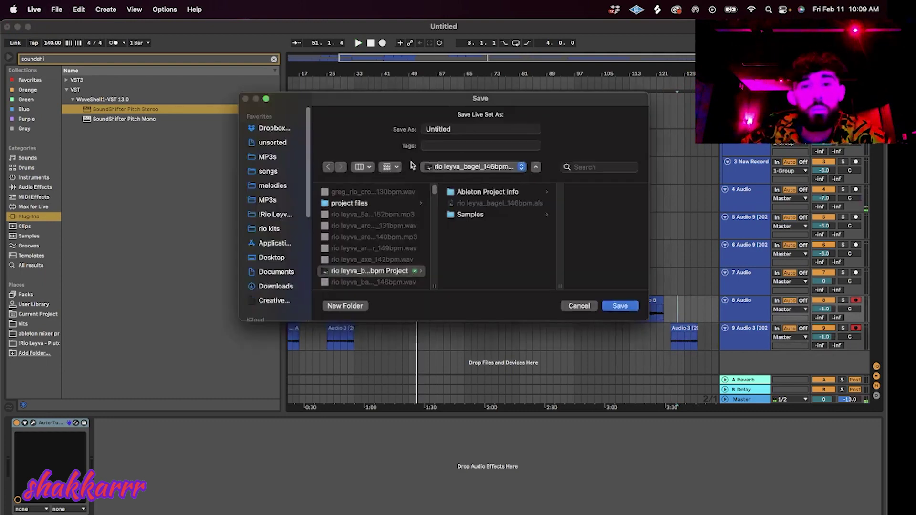
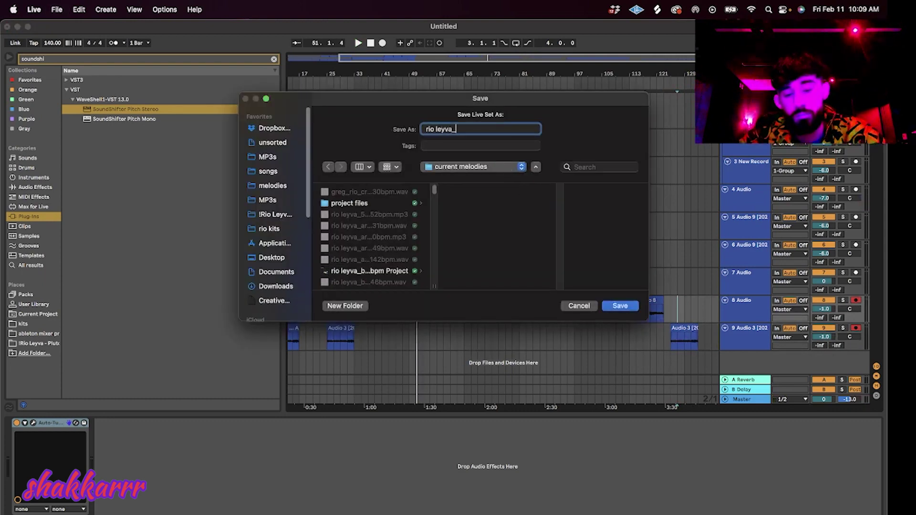
text(index_)
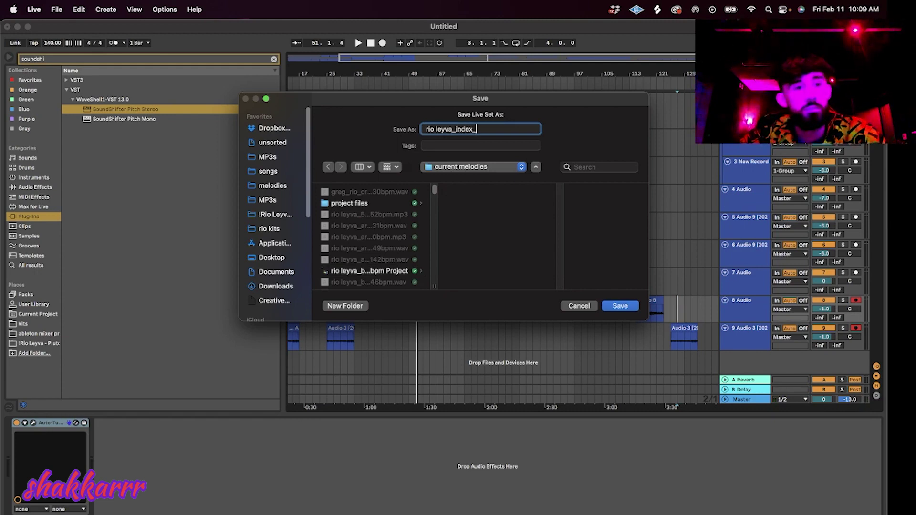
text(140bpm)
key(Return)
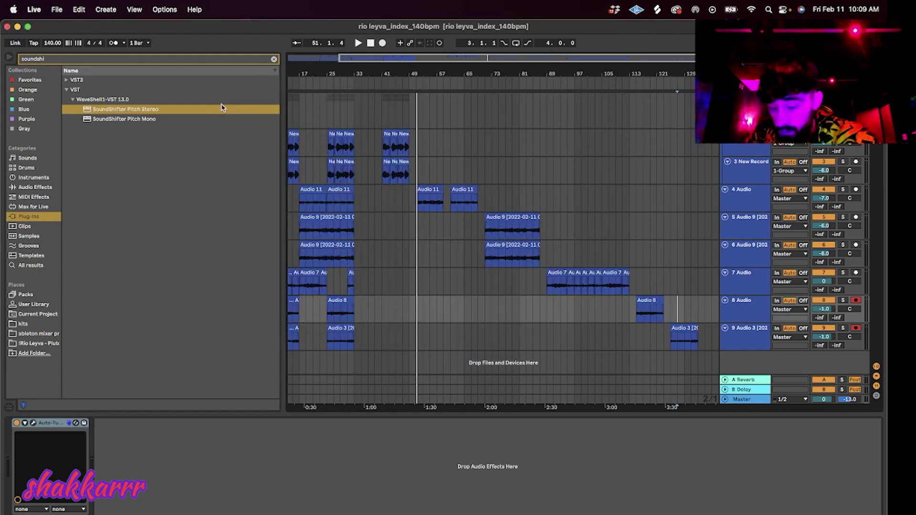
Export the master mix as a WAV file and start rendering.
key(super+s)
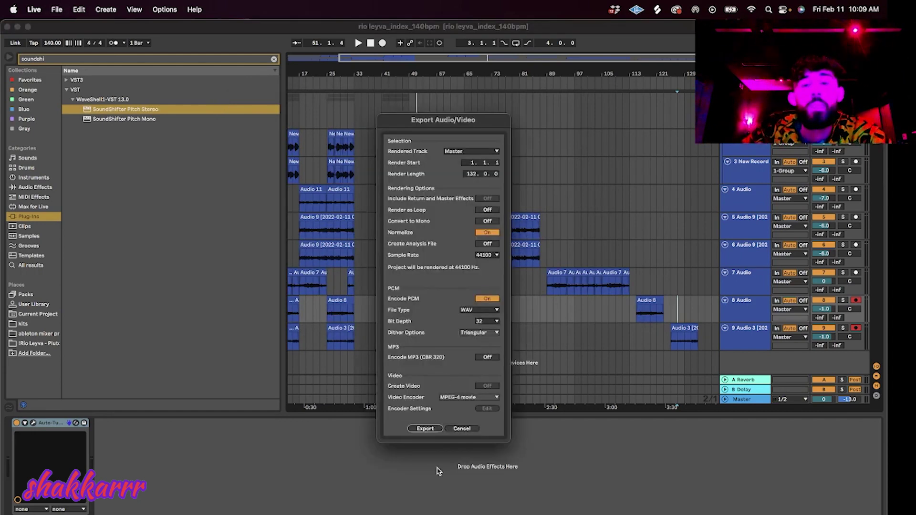
click(425, 429)
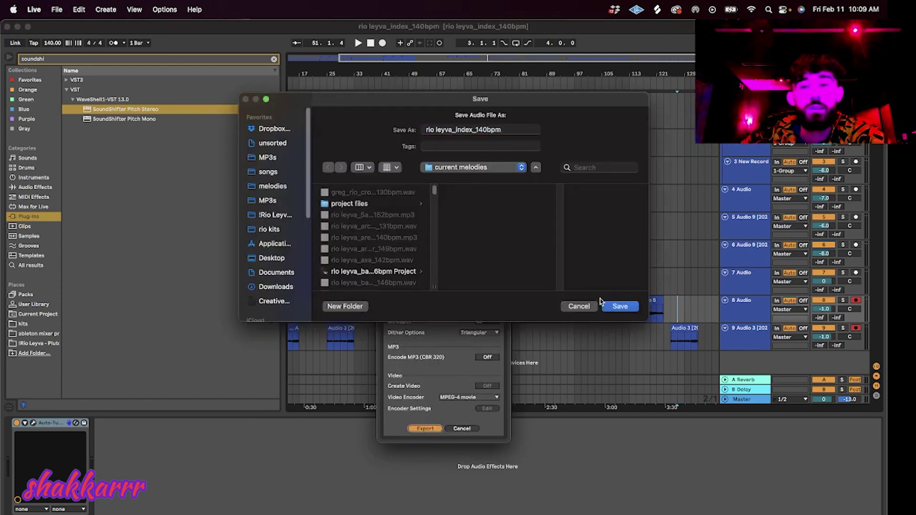
click(604, 306)
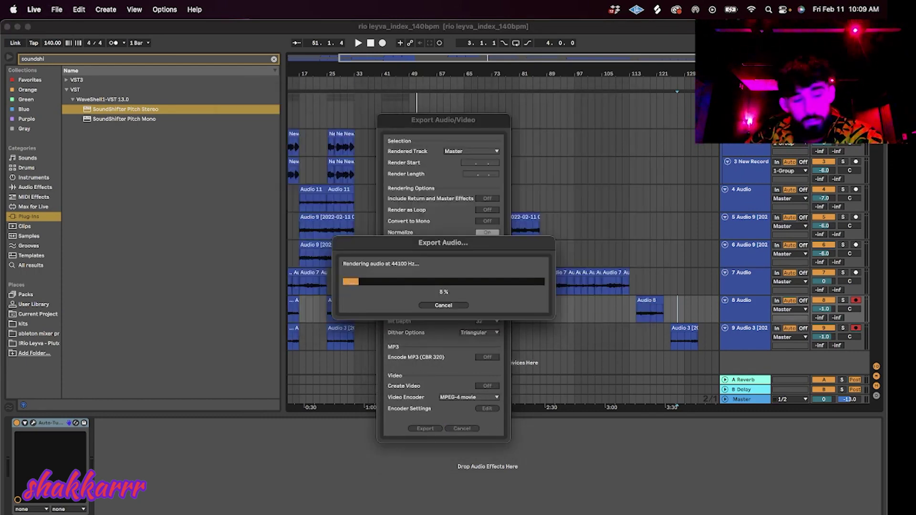
click(215, 514)
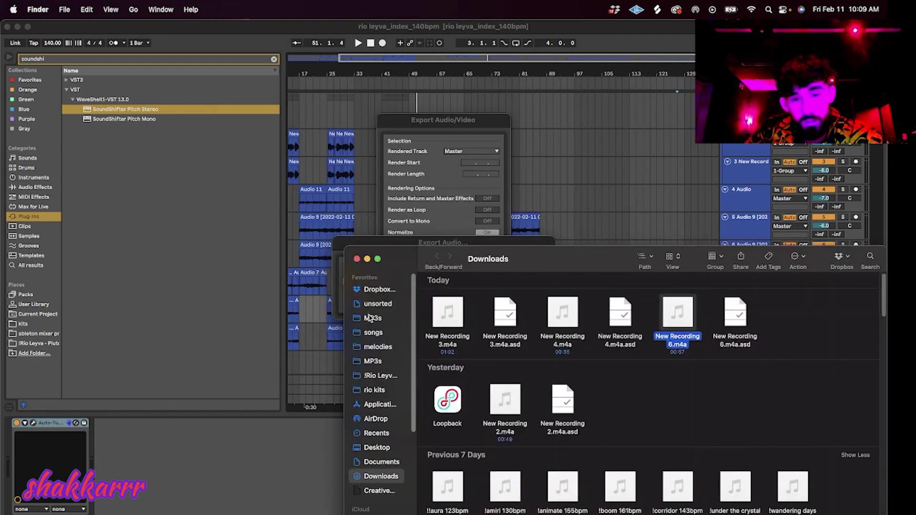
Open the MP3s folder in Finder and move its window higher.
click(370, 318)
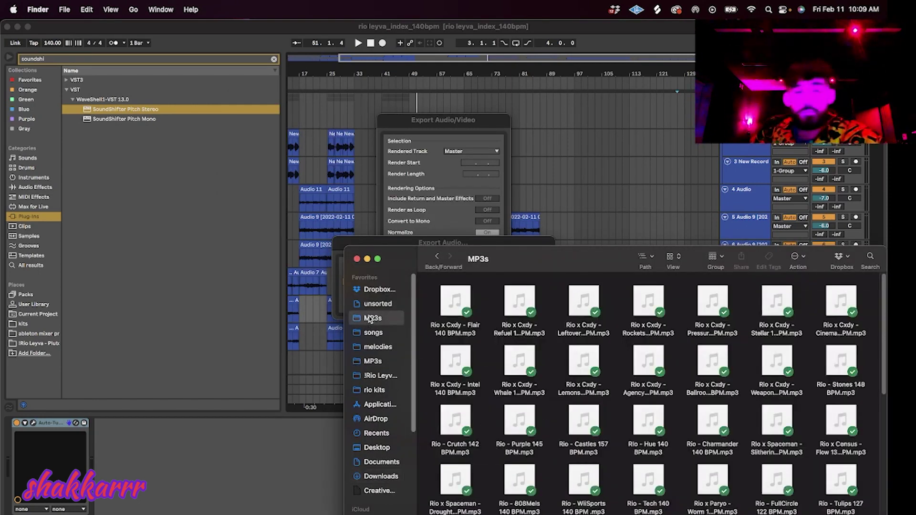
click(475, 243)
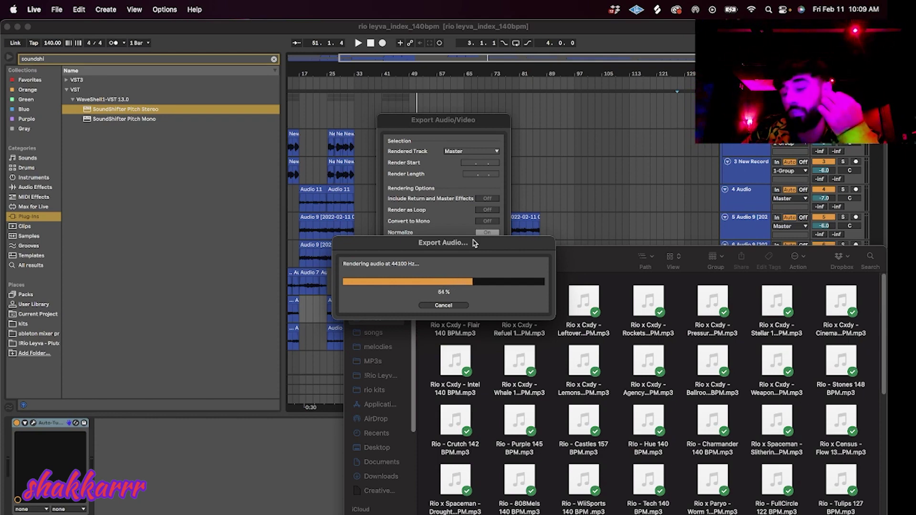
drag(600, 269, 598, 176)
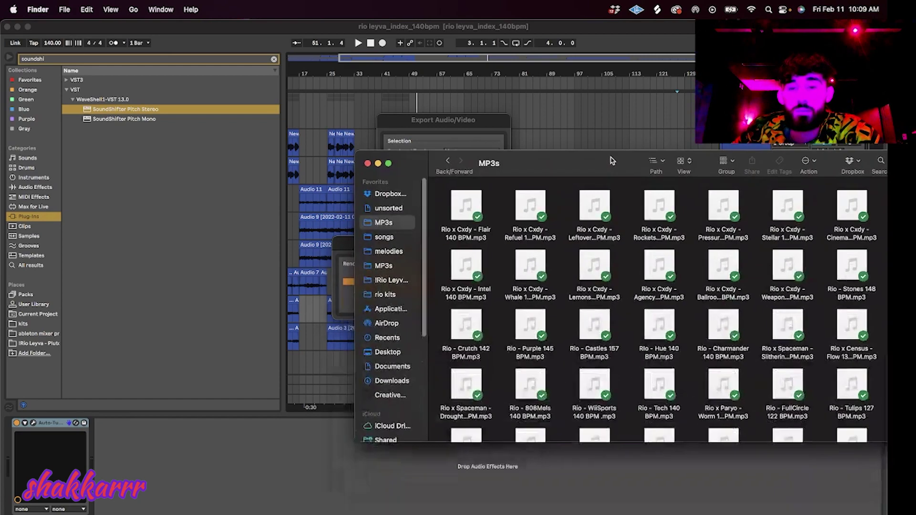
Preview the top-row MP3s, ending on the fifth one.
click(594, 206)
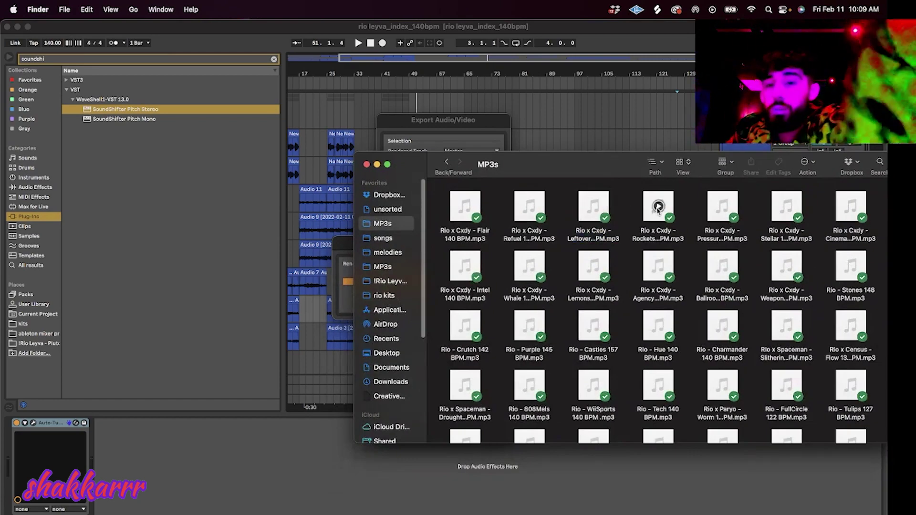
click(657, 211)
click(722, 209)
click(684, 216)
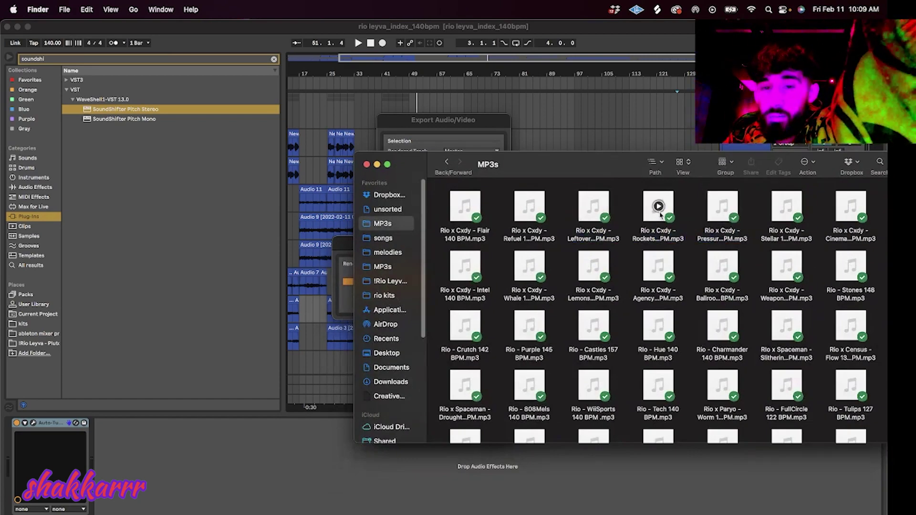
click(787, 205)
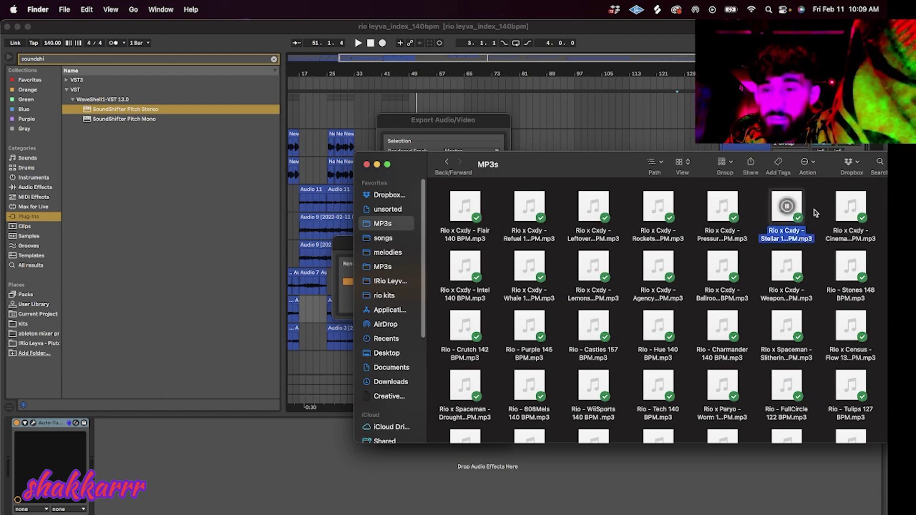
click(815, 213)
click(852, 205)
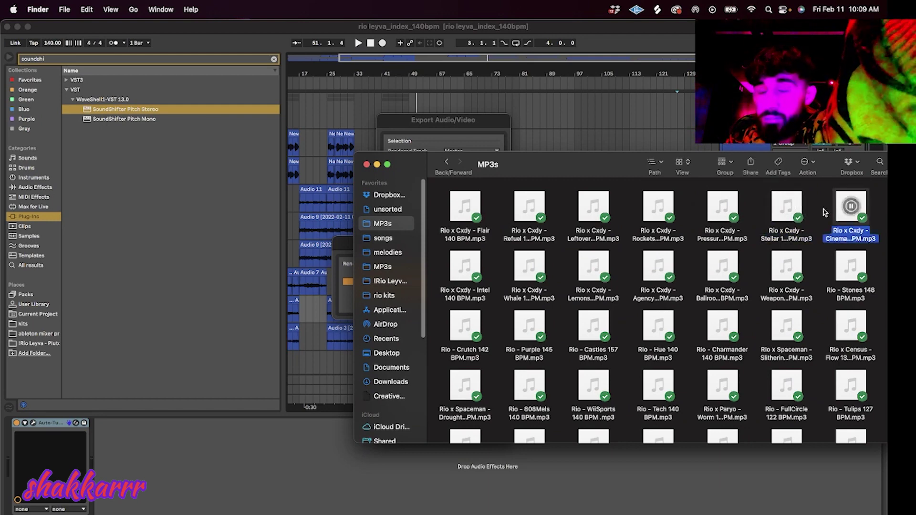
click(756, 208)
click(723, 206)
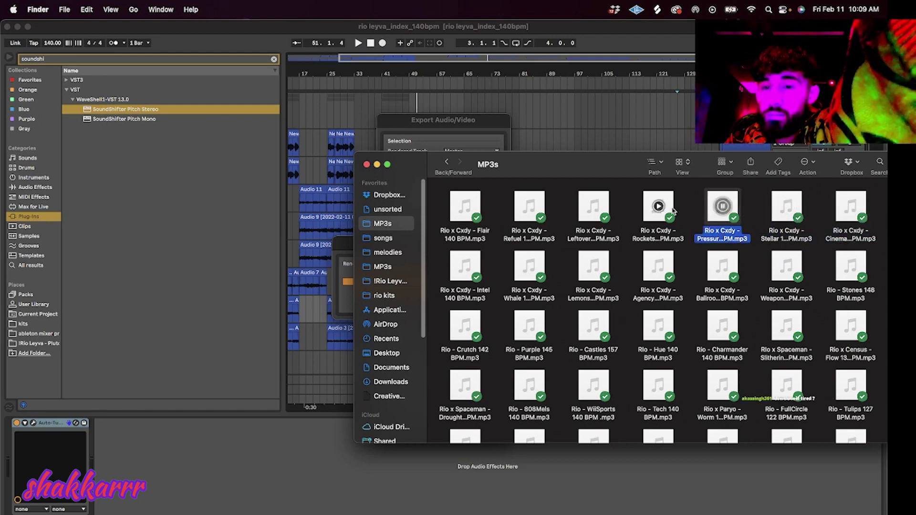
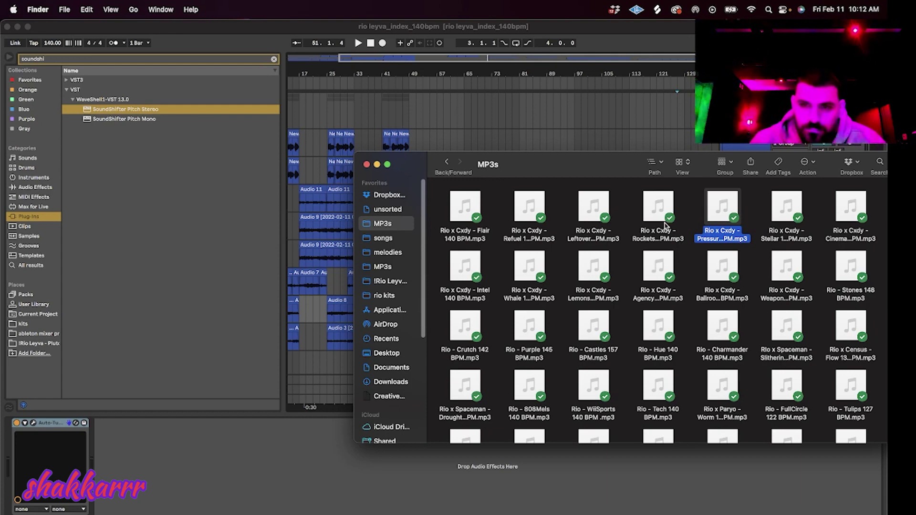
Preview the Rockets beat MP3 in Finder, then stop it and clear the selection.
click(659, 206)
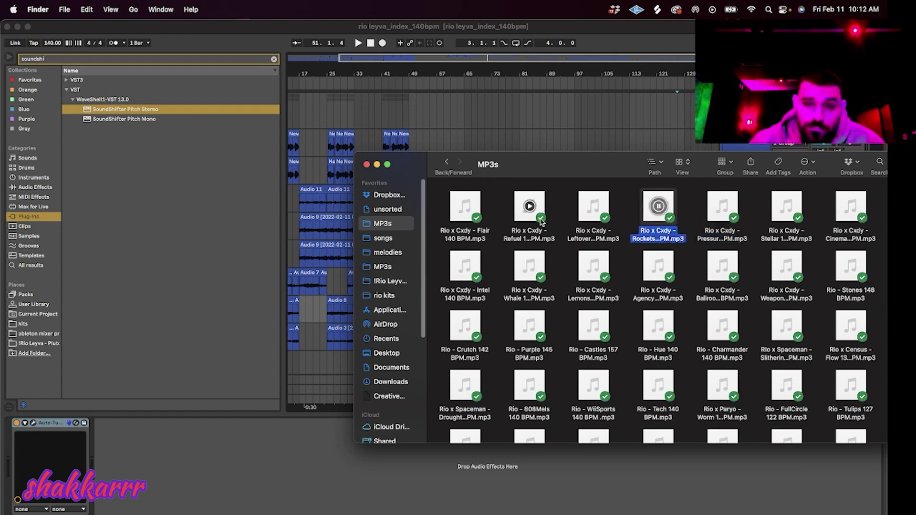
mouse_move(466, 206)
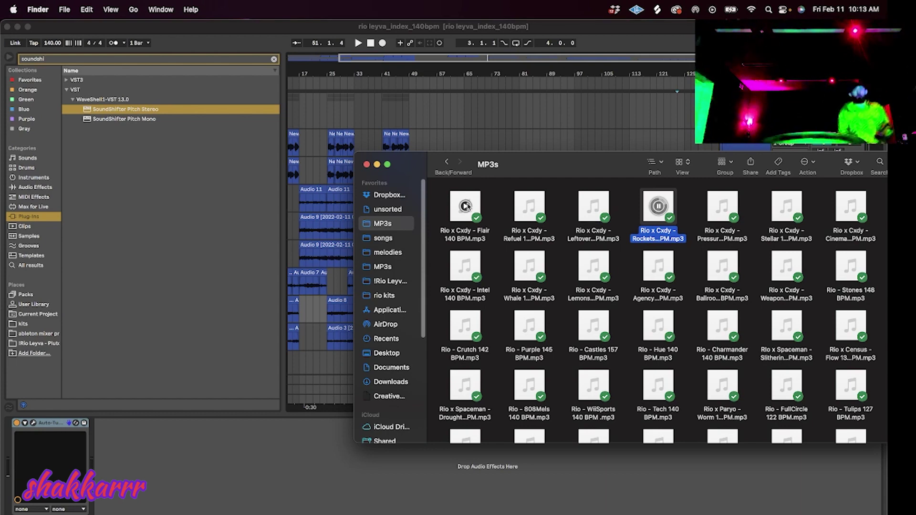
click(691, 204)
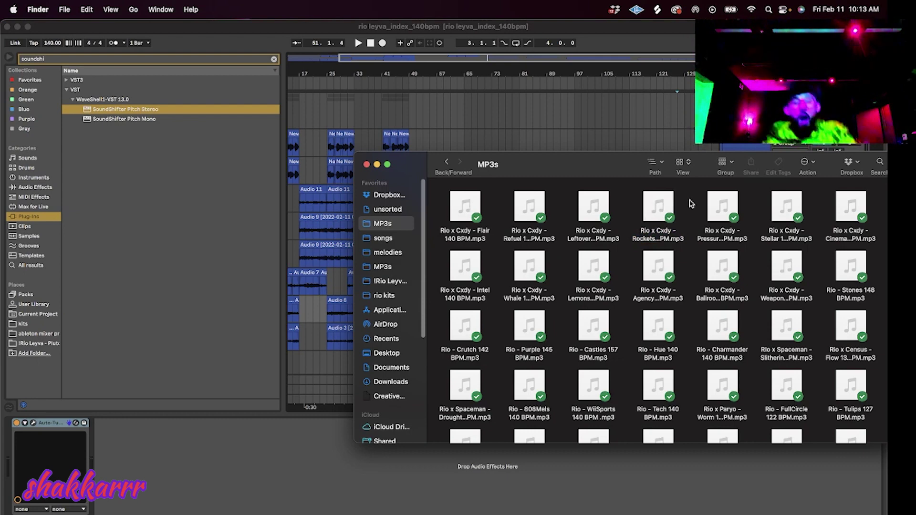
Back in Ableton Live, start a new, empty Live Set.
click(131, 38)
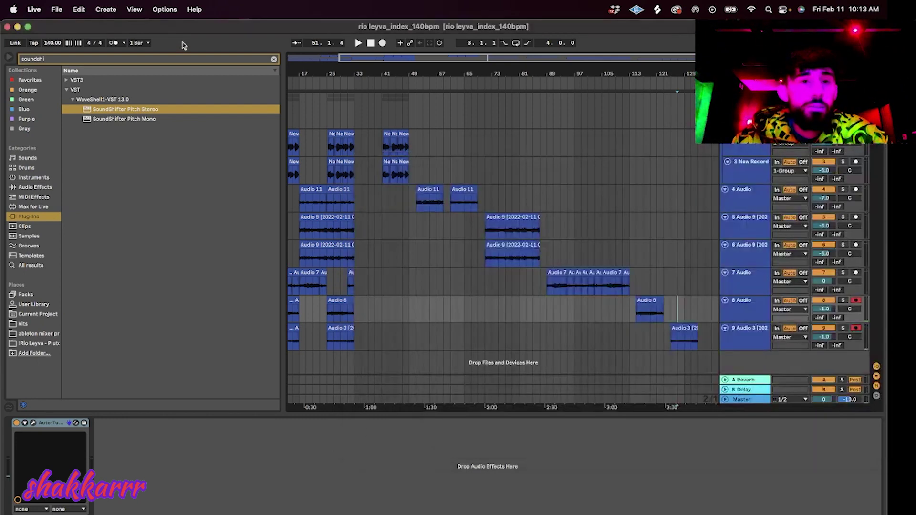
click(56, 9)
click(75, 28)
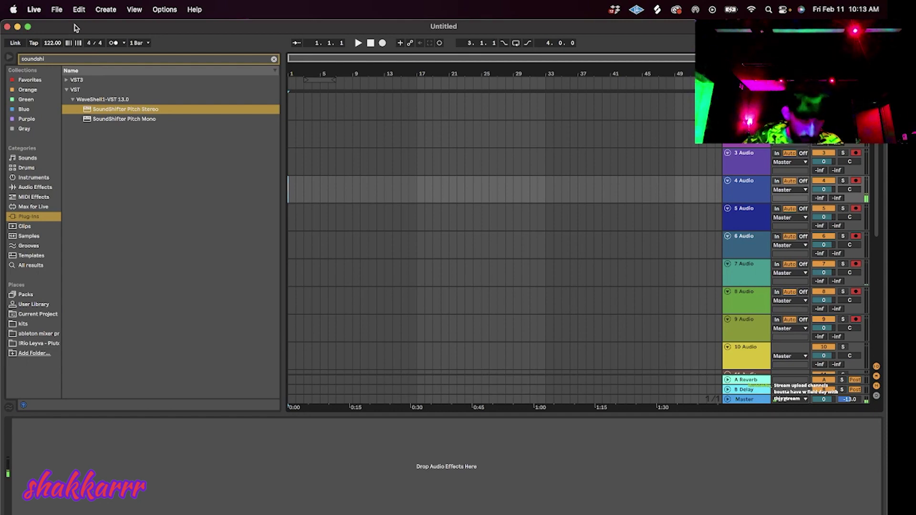
Turn on the metronome, test playback, and start arrangement recording with count-in.
click(113, 43)
click(358, 43)
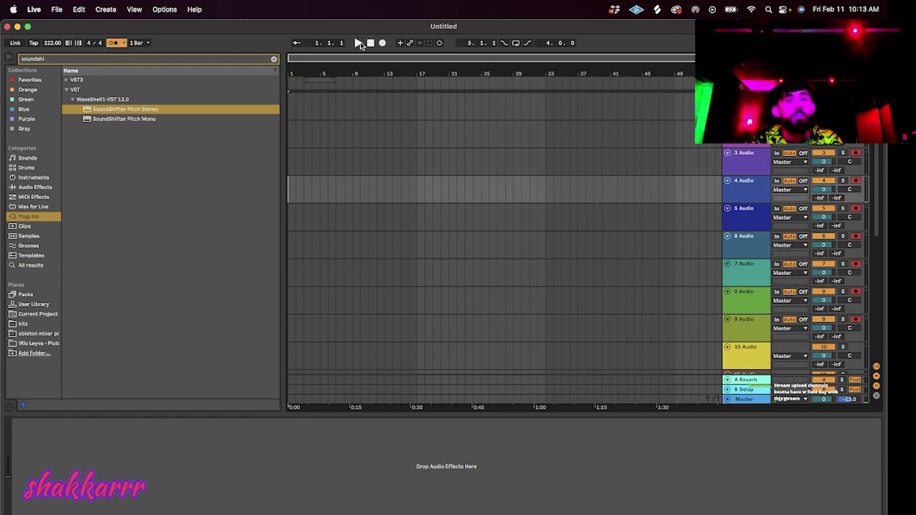
click(372, 43)
click(382, 44)
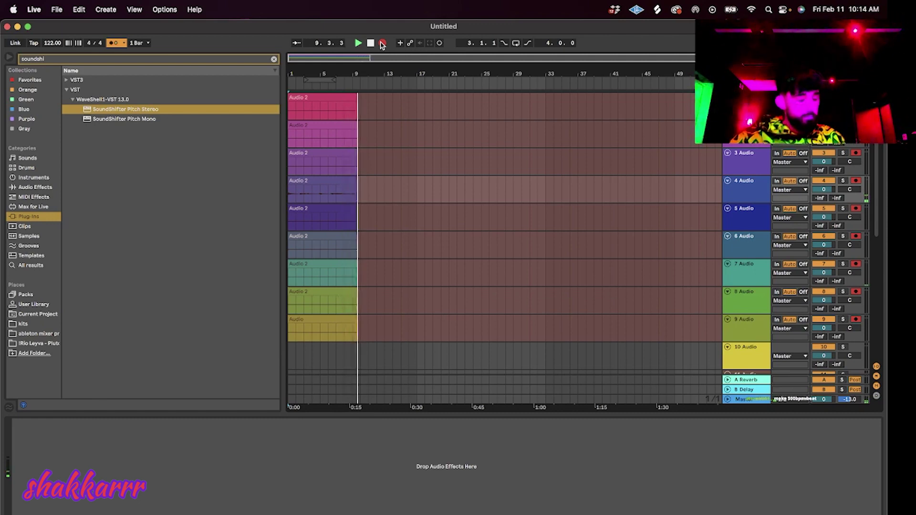
Set the track 4 take to Complex Pro with Formants 0 and trim it to end at bar 9.
key(space)
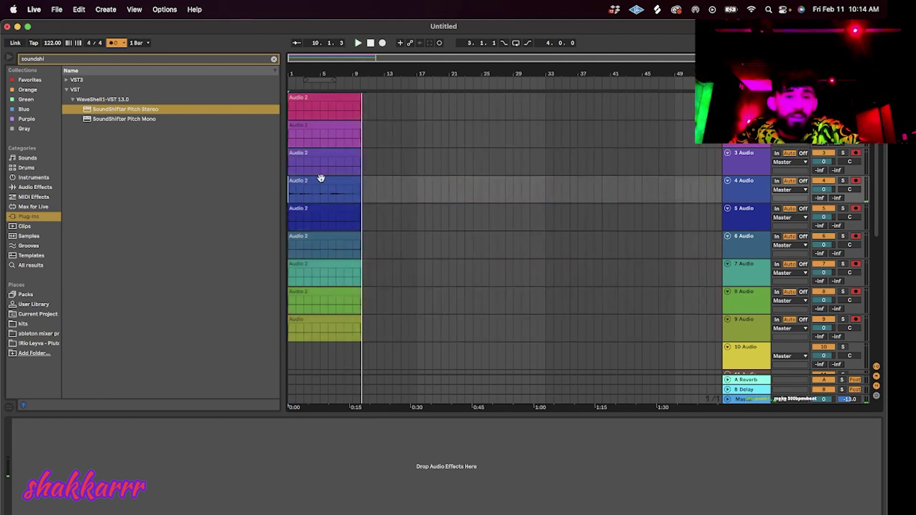
click(321, 186)
click(121, 455)
click(120, 506)
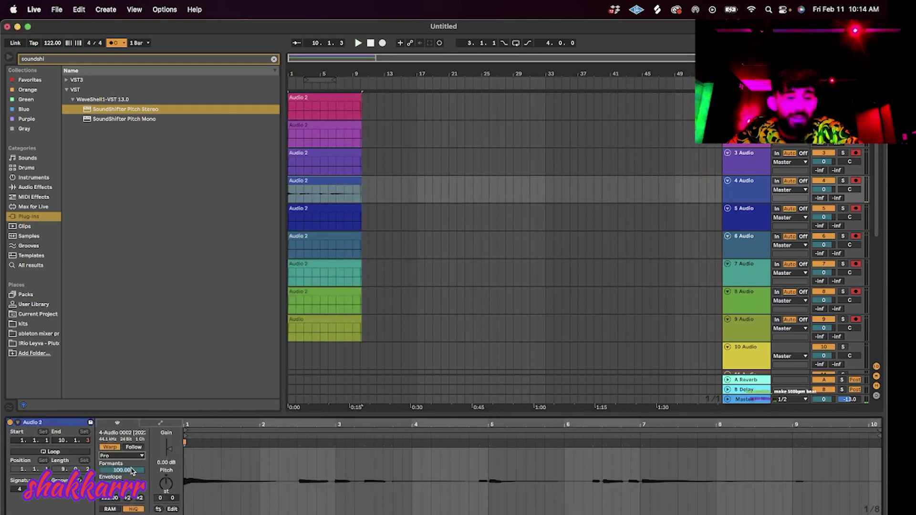
text(0)
key(Return)
key(space)
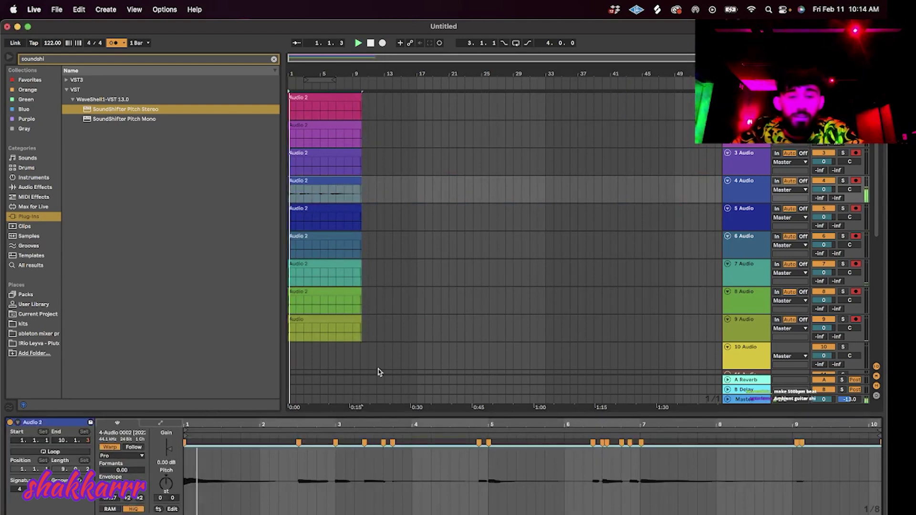
drag(361, 182, 289, 193)
Duplicate track 4, clear the original, and repeat the take six times on track 5.
click(753, 189)
key(super+d)
key(Delete)
click(342, 226)
key(super+d)
key(super+d)
key(super+d)
key(super+d)
key(super+d)
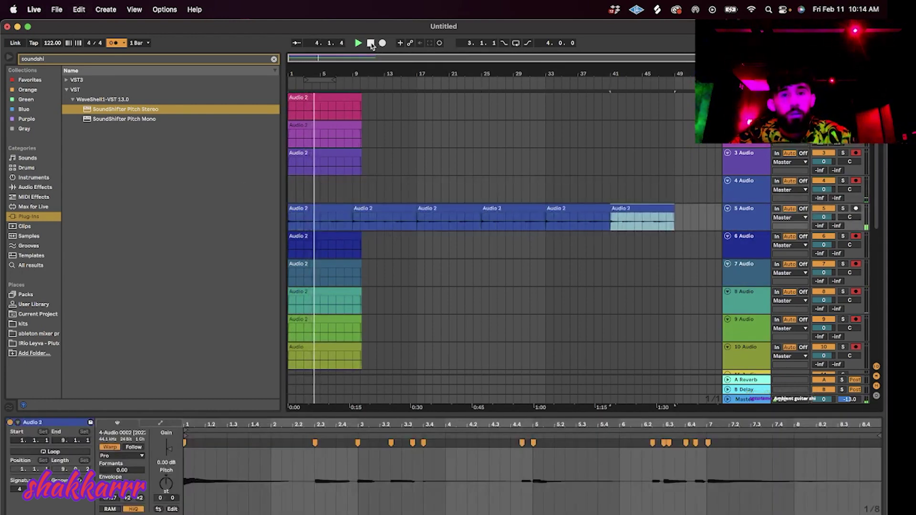
Stop, then start a new recording pass with count-in.
click(370, 43)
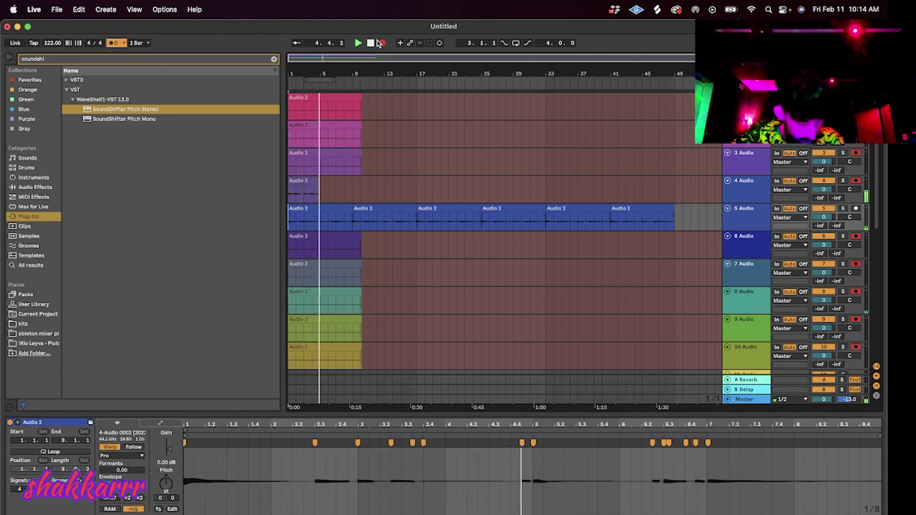
click(380, 43)
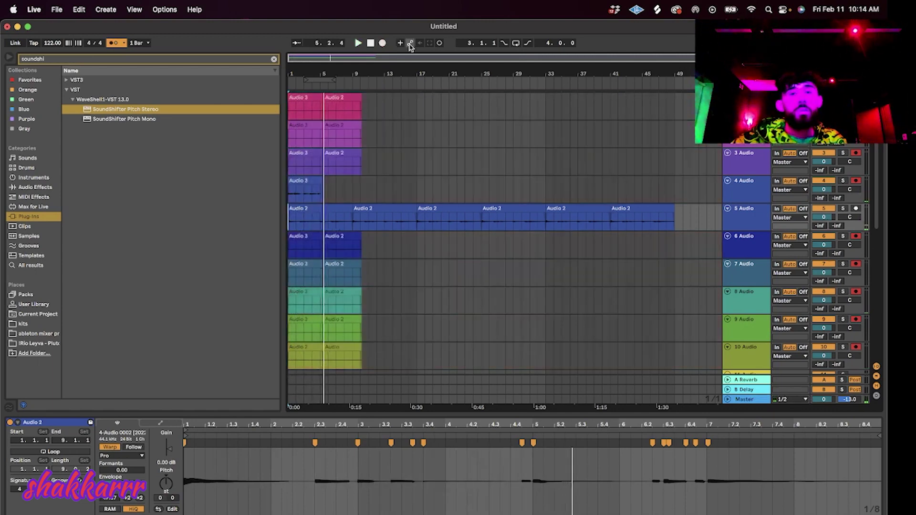
click(382, 44)
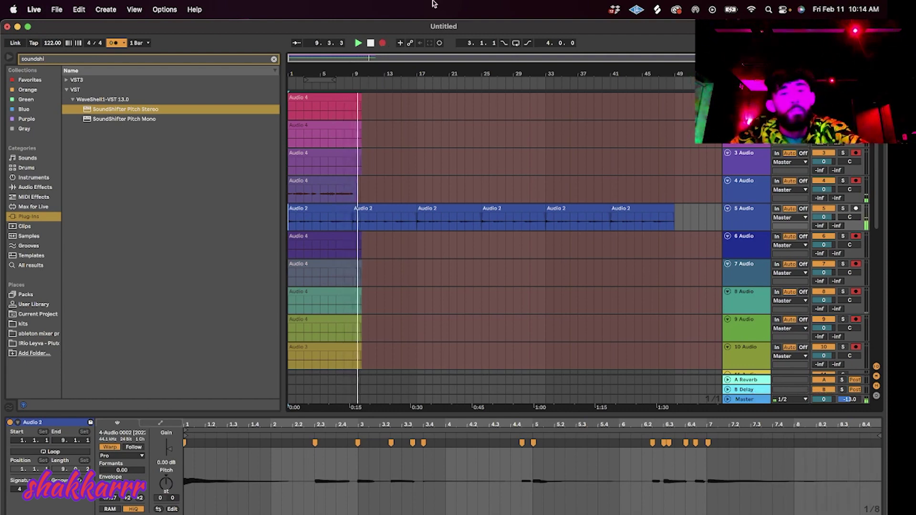
Trim the tail off the Audio 4 take and set it to Complex Pro with Formants 0.
key(space)
drag(367, 197, 354, 199)
key(Delete)
click(342, 180)
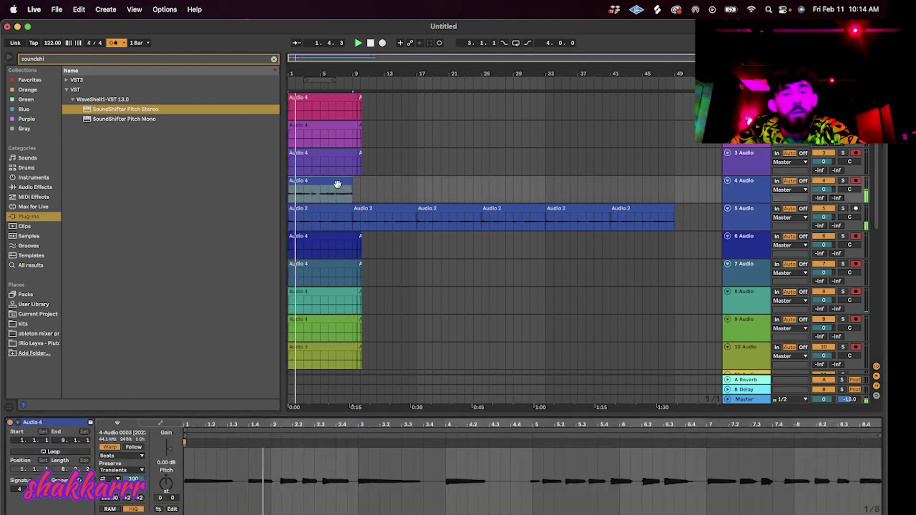
click(123, 457)
click(136, 503)
drag(128, 469, 128, 513)
Quantize Audio 4, shift one chop later, loop it on a duplicated track, and record again.
key(super+u)
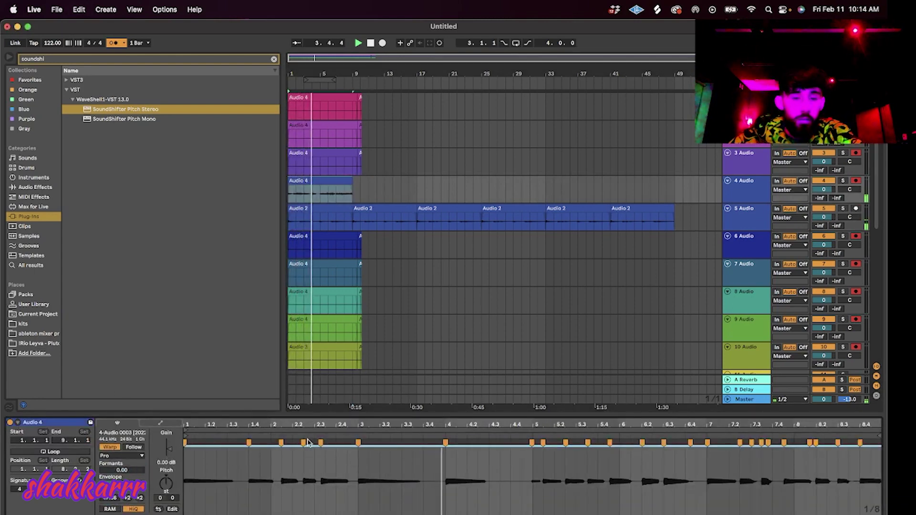
drag(319, 443, 325, 443)
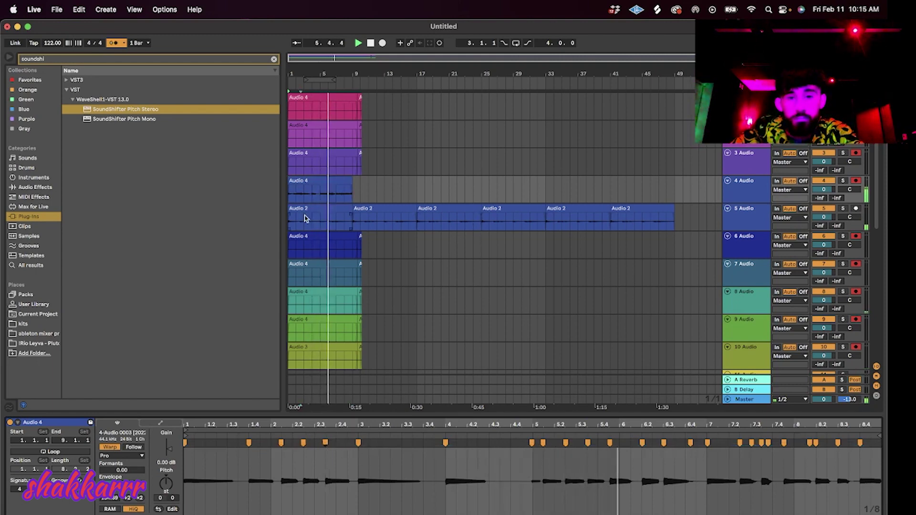
key(super+d)
key(super+d)
key(super+d)
key(super+d)
key(super+d)
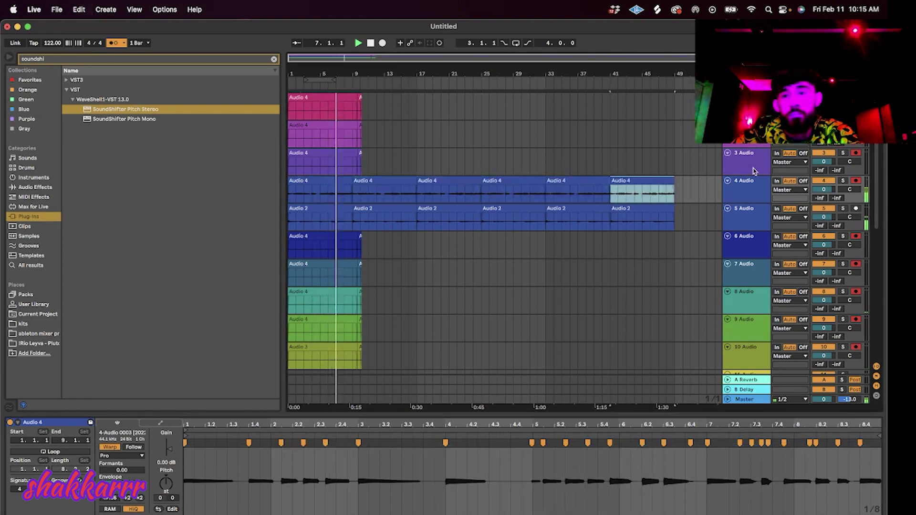
key(super+d)
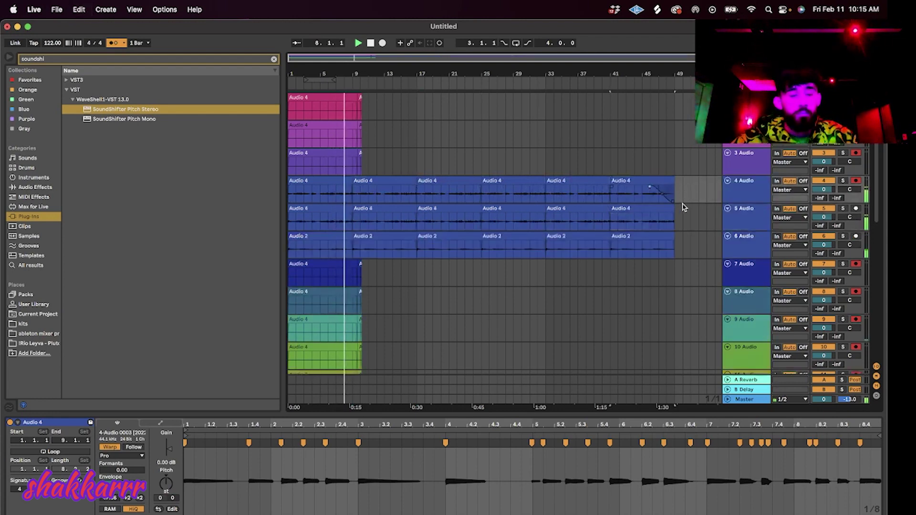
drag(689, 196, 282, 198)
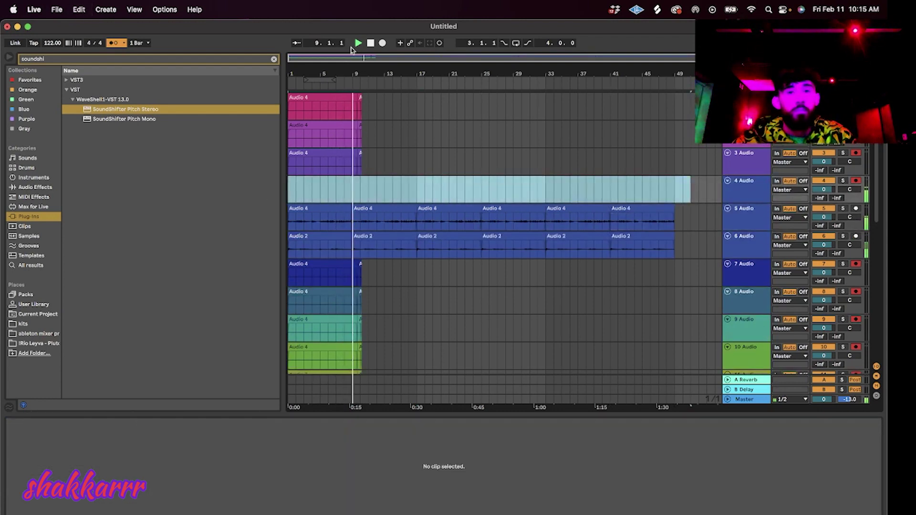
click(382, 43)
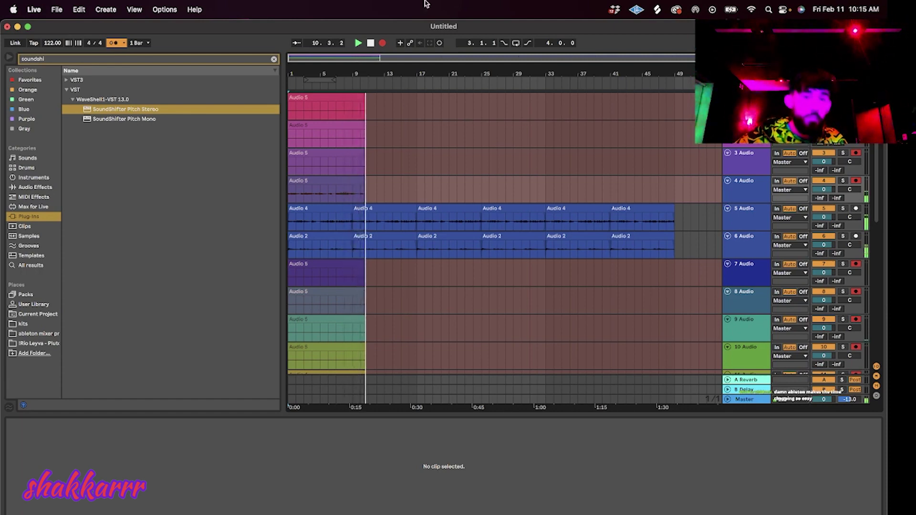
Stop the current pass and record a new take that runs to bar 17.
key(space)
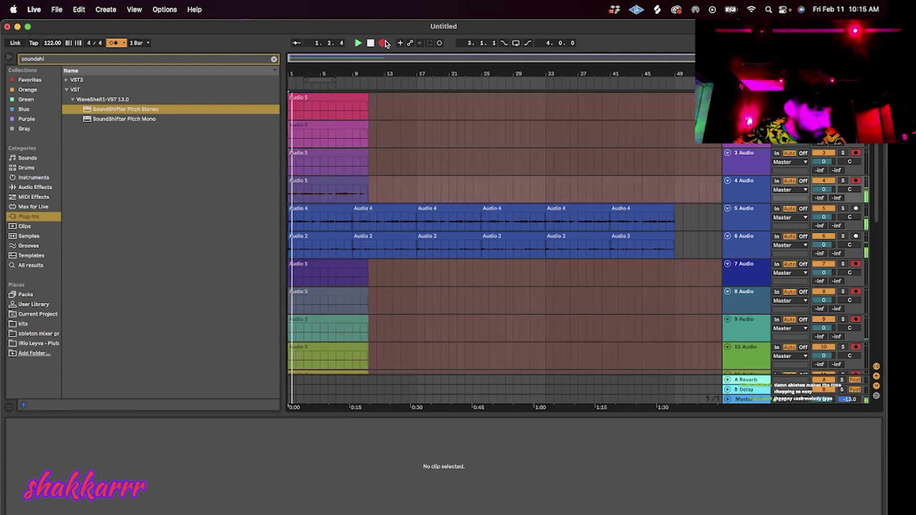
click(371, 44)
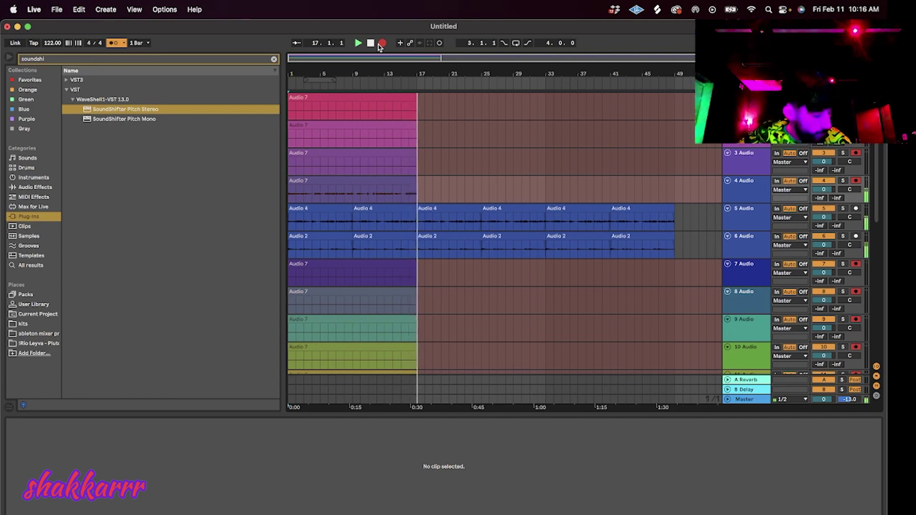
Stop recording and set the Audio 7 take to Complex Pro warping.
key(space)
click(380, 188)
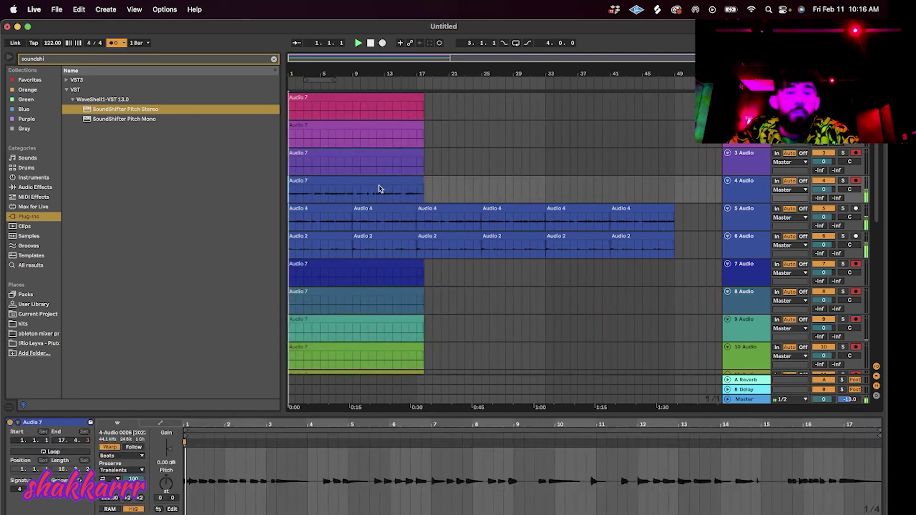
key(space)
click(122, 456)
click(139, 502)
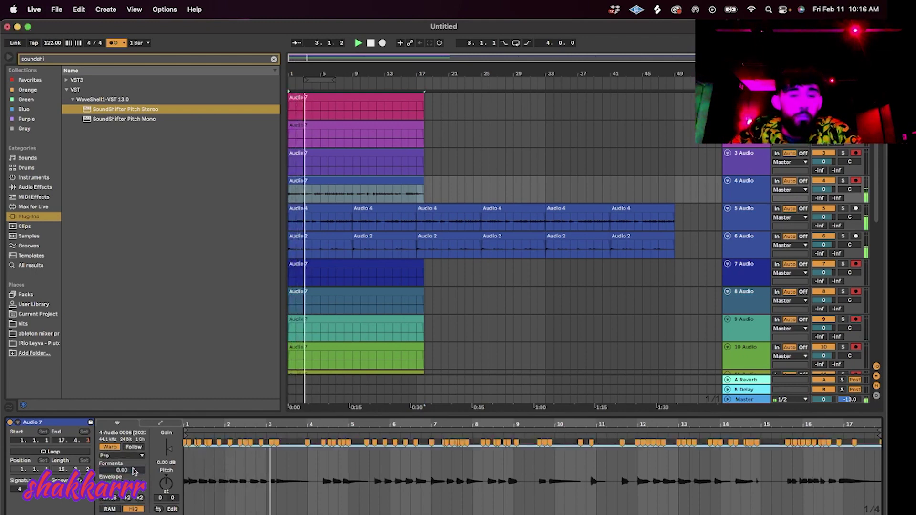
key(space)
key(space)
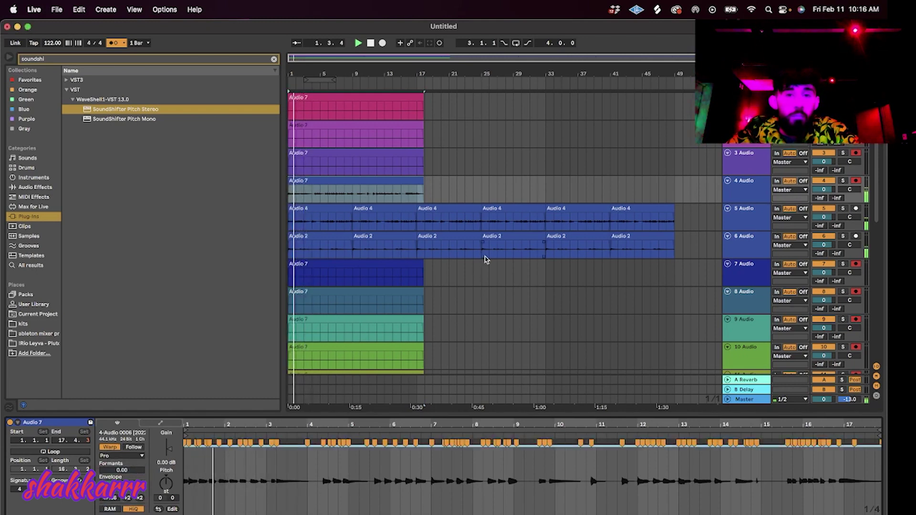
Duplicate track 4 and clear the upper copy, leaving Audio 7 alone on track 5.
click(744, 190)
key(super+d)
drag(458, 194, 237, 195)
key(Delete)
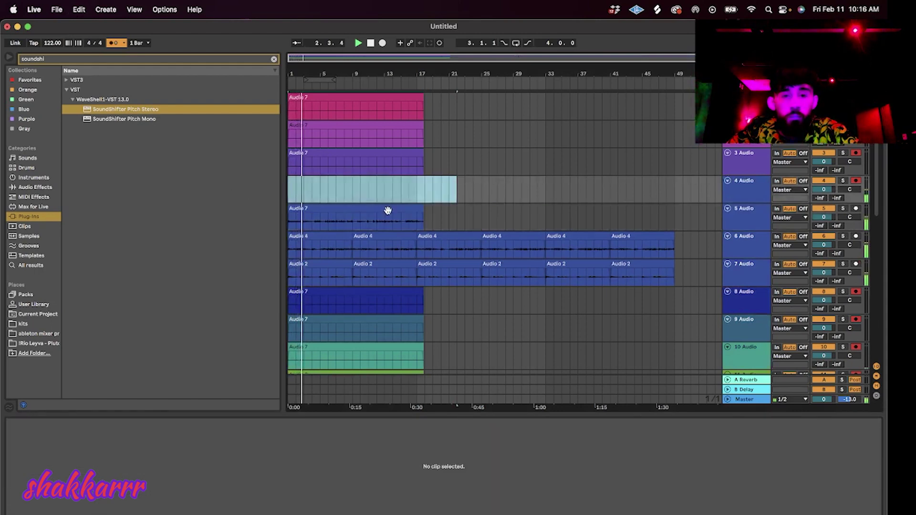
click(387, 211)
Record new takes from bar 1 with count-in, restarting the pass once.
click(382, 43)
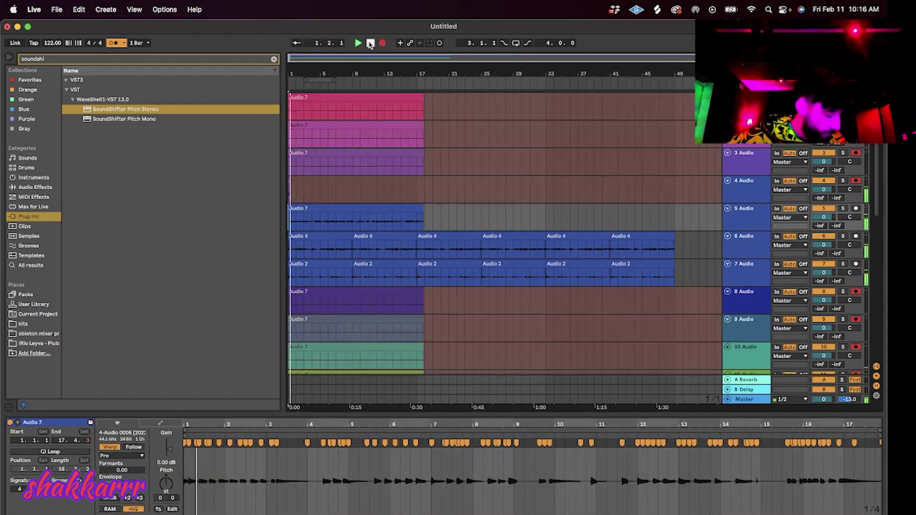
click(372, 44)
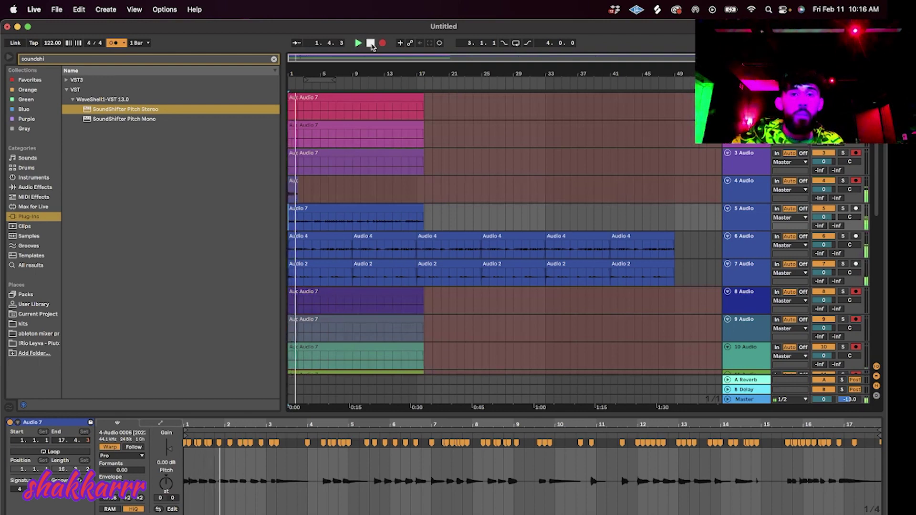
click(372, 44)
click(382, 44)
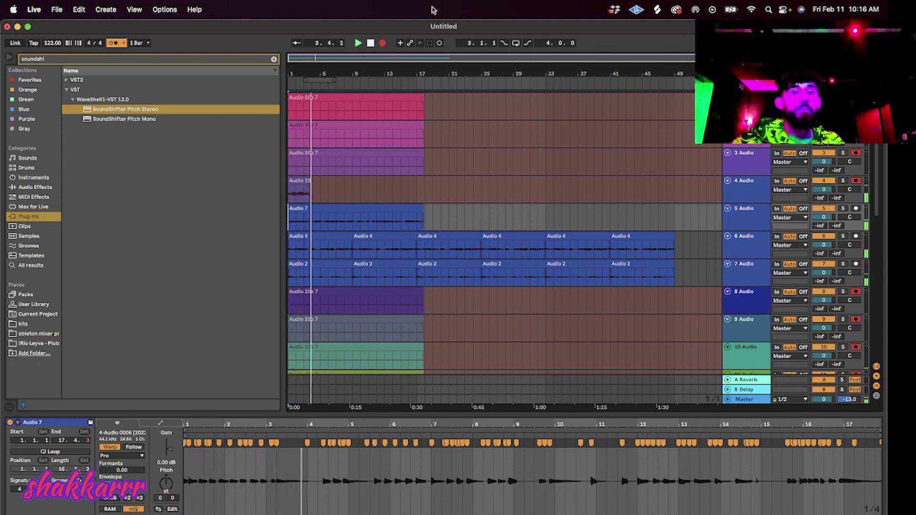
Stop recording, cut track 4's take down to a short chop, and set it to Complex Pro.
click(382, 43)
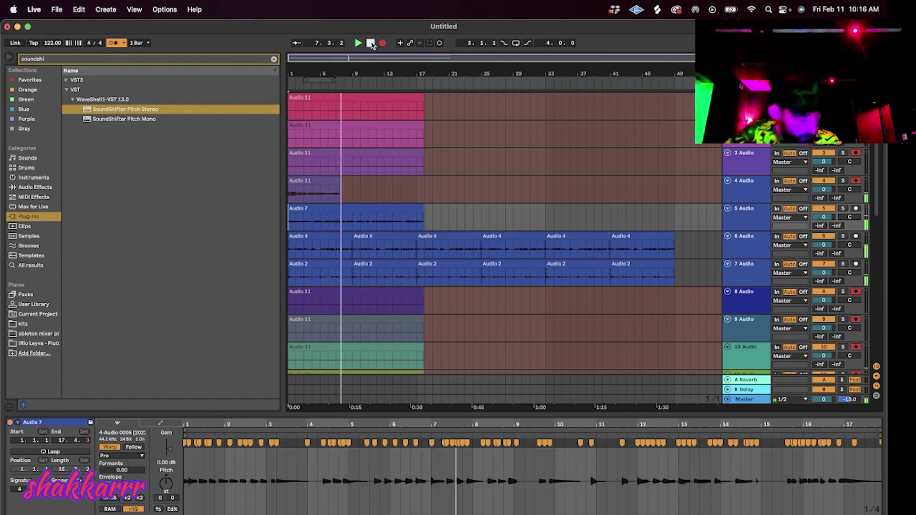
click(371, 43)
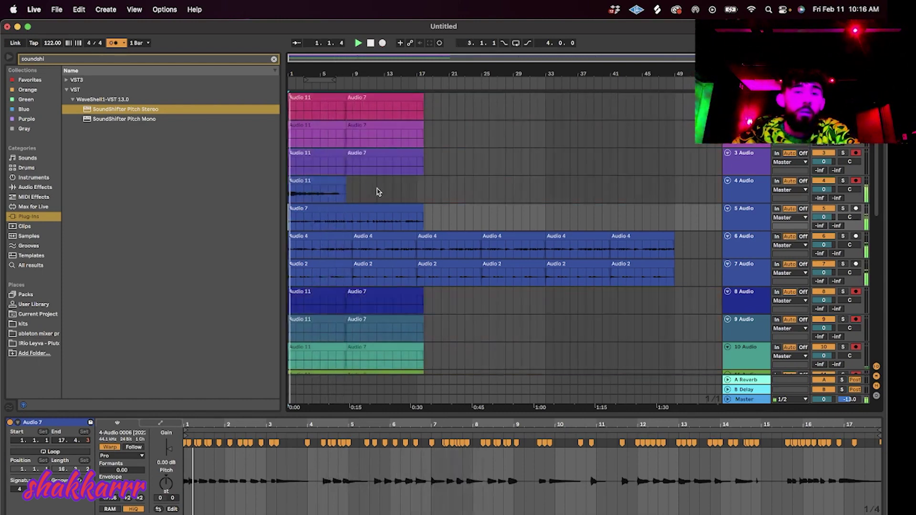
drag(377, 188, 313, 205)
key(Delete)
click(296, 181)
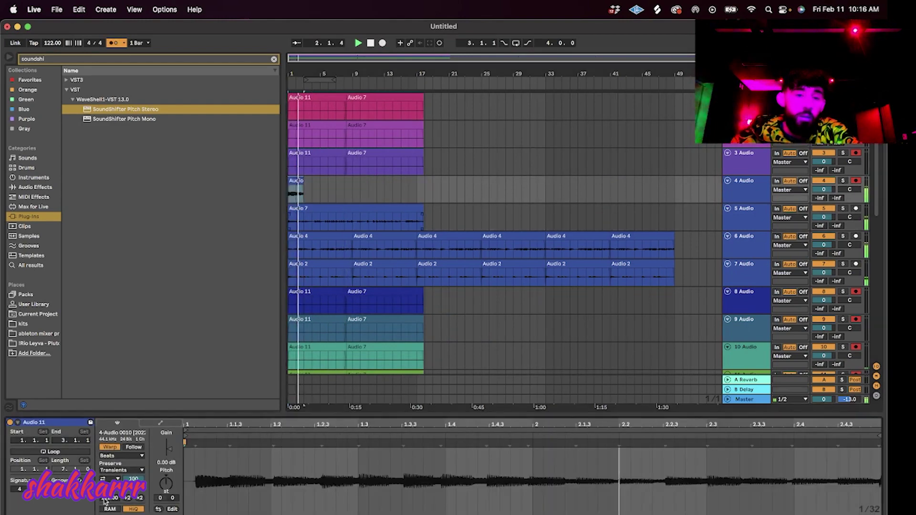
click(115, 456)
click(128, 475)
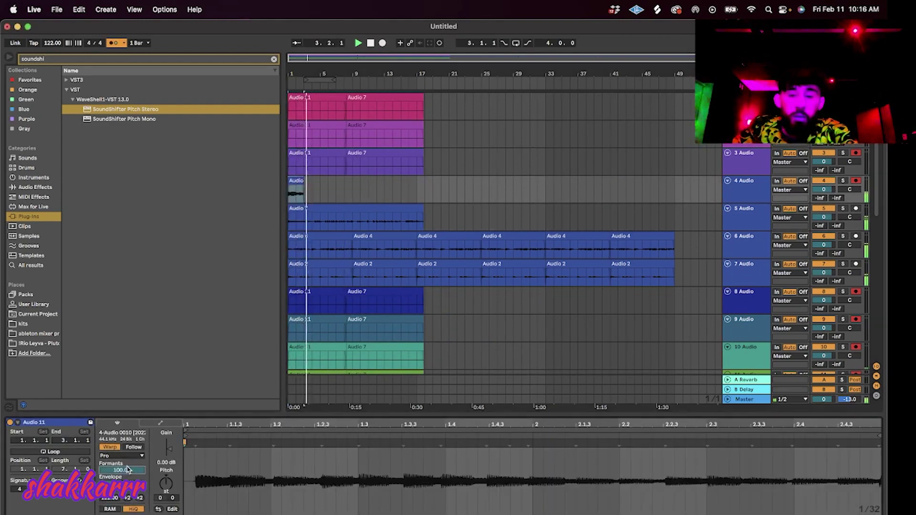
Quantize the chop to the grid and nudge its first warp marker slightly later.
key(space)
key(space)
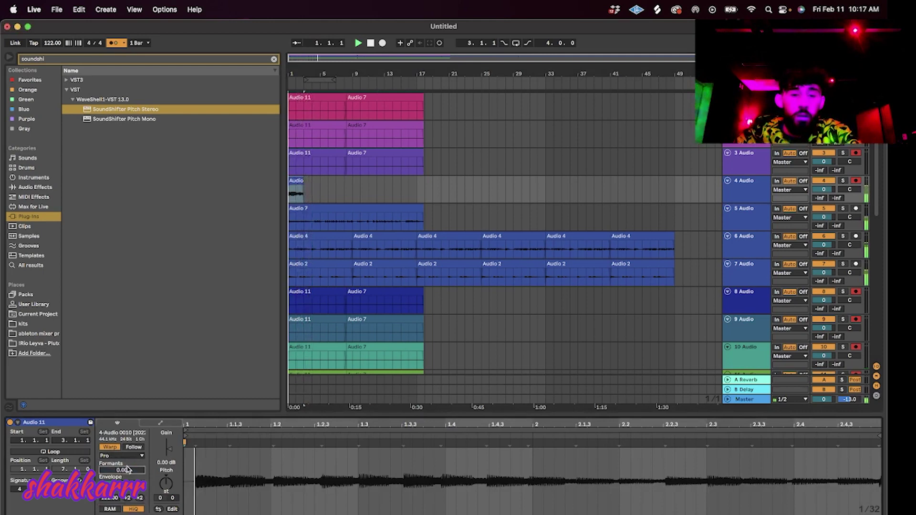
key(super+u)
key(space)
key(space)
drag(201, 442, 205, 443)
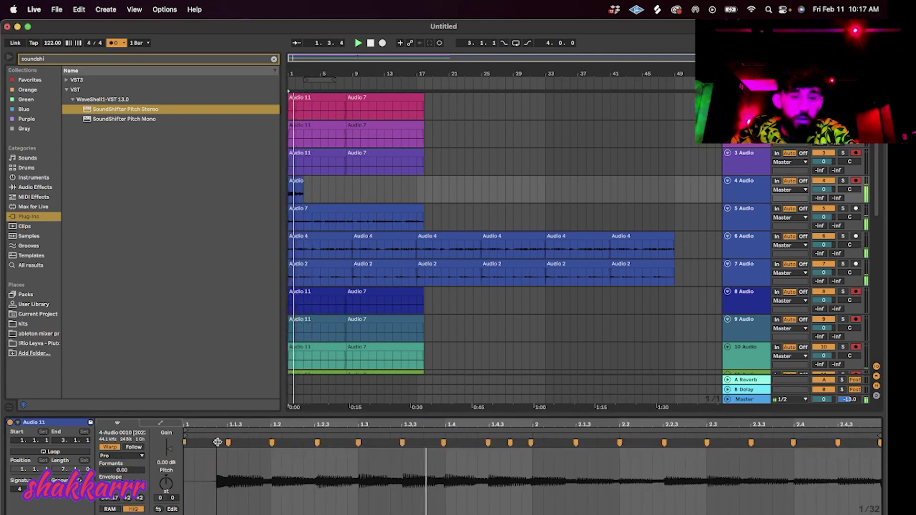
key(space)
key(space)
Paste the chop at bar 9 and repeat the pair out to bar 49.
click(295, 188)
click(354, 193)
key(super+v)
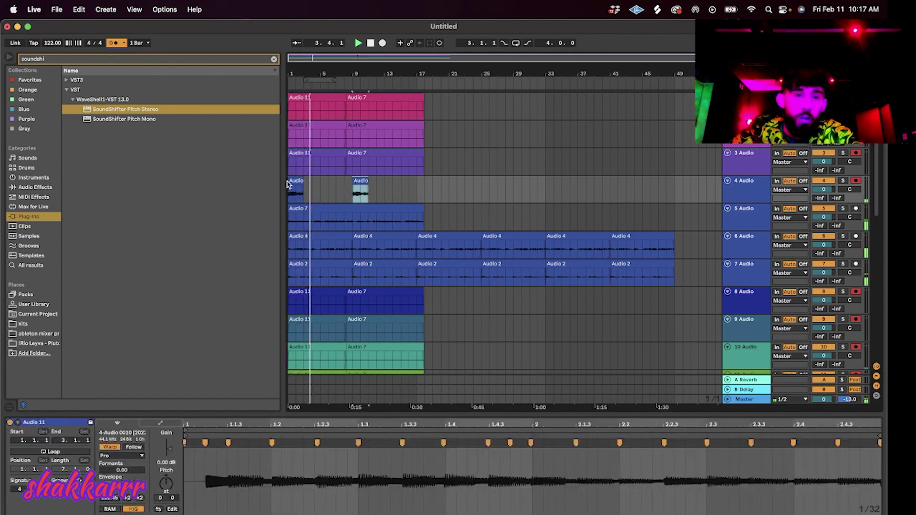
drag(418, 191, 142, 183)
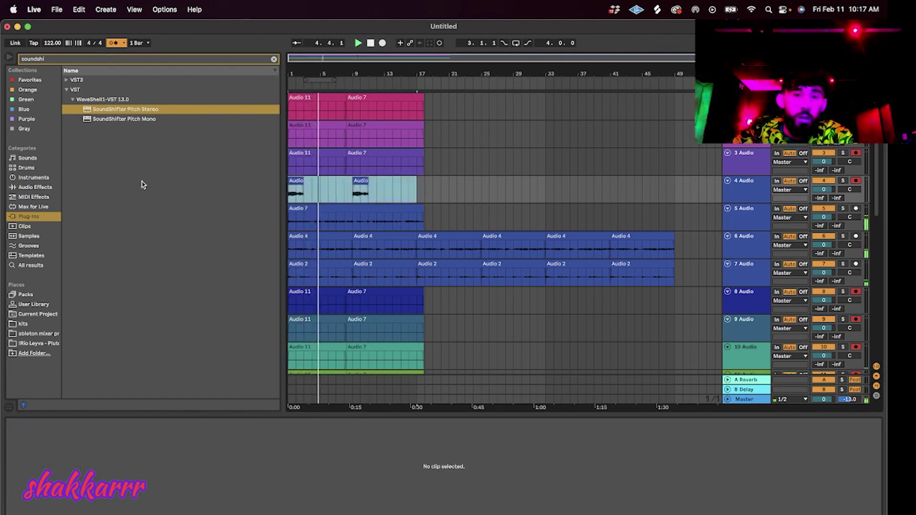
key(super+d)
key(super+d)
Duplicate track 4, clear the upper copy's clips, and return to the start.
click(735, 197)
key(super+d)
drag(657, 190, 223, 187)
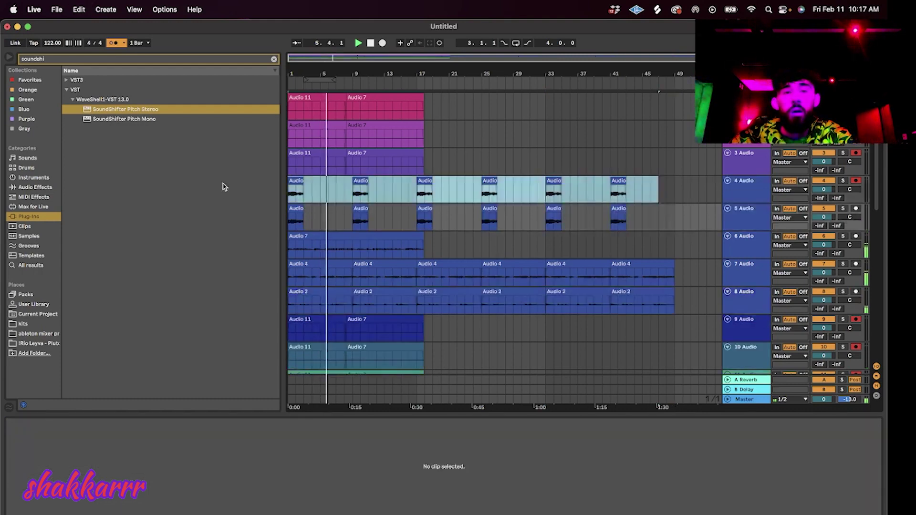
key(Delete)
double_click(371, 43)
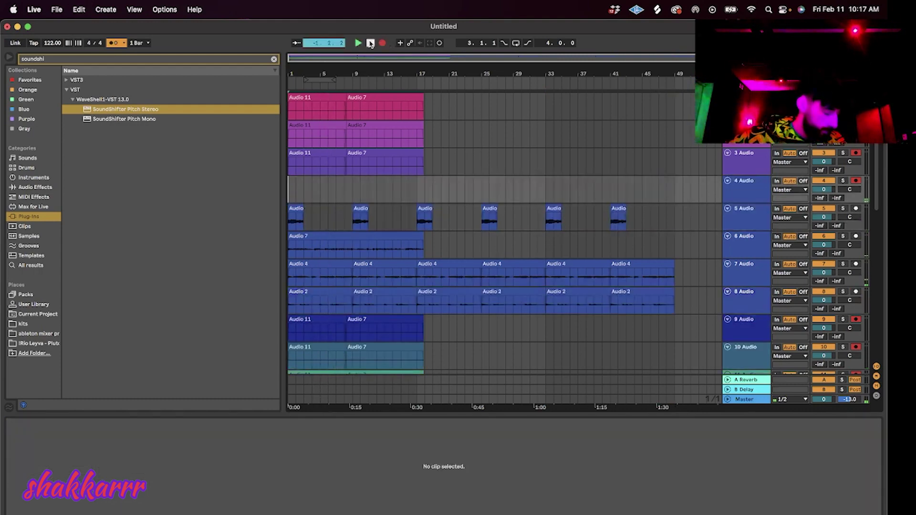
Start arrangement recording of the Audio 12 take from bar 1.
key(space)
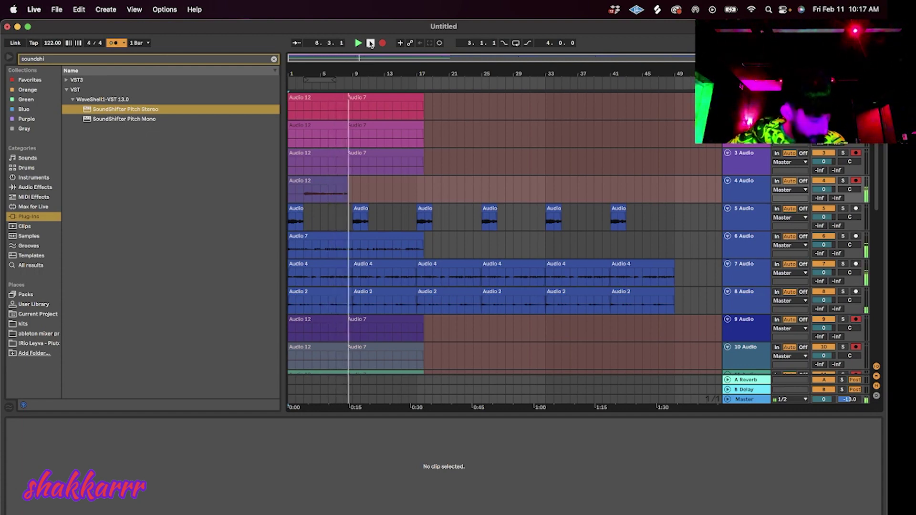
Split Audio 12 at bar 3, delete the empty start, and move the vocal onto track 5.
click(370, 43)
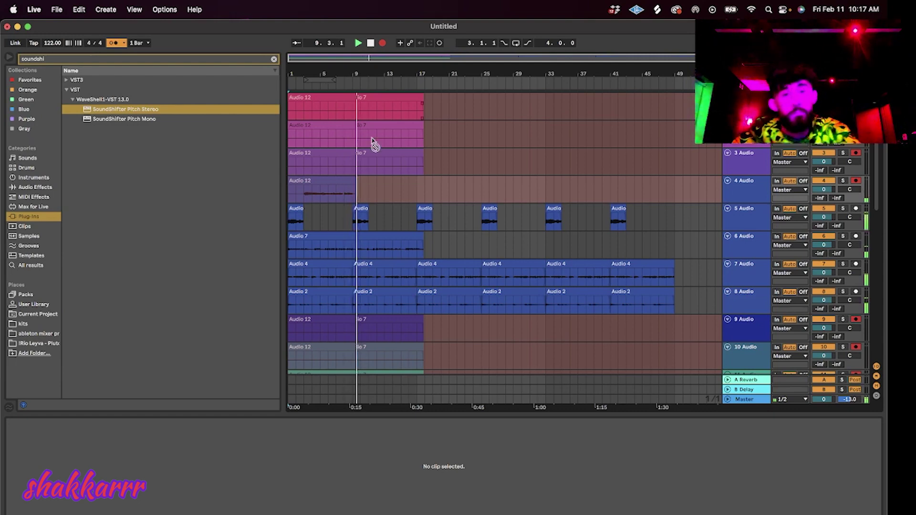
click(313, 201)
key(super+e)
click(297, 183)
key(Delete)
drag(316, 181, 352, 180)
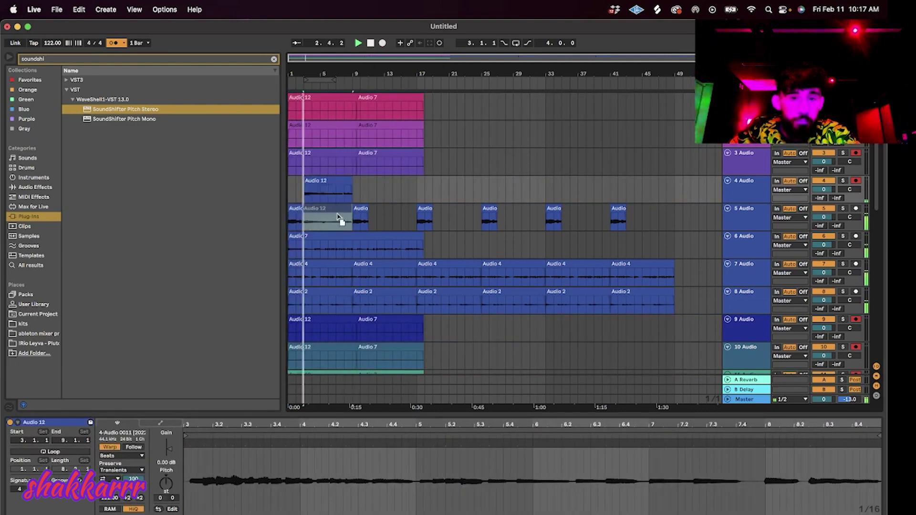
drag(340, 215, 340, 217)
Set the clip to Complex Pro with Formants 0, quantize it, and adjust two warp markers.
click(128, 456)
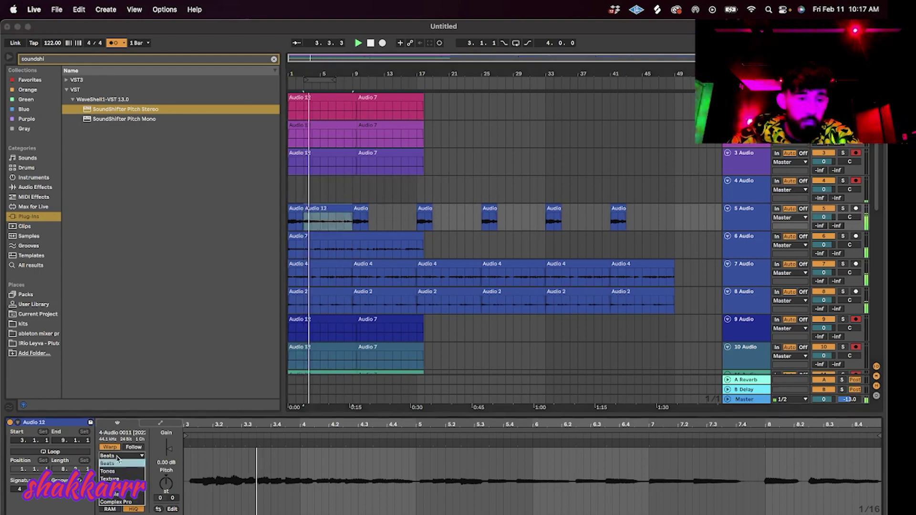
click(125, 502)
click(126, 471)
text(0)
key(Return)
key(super+u)
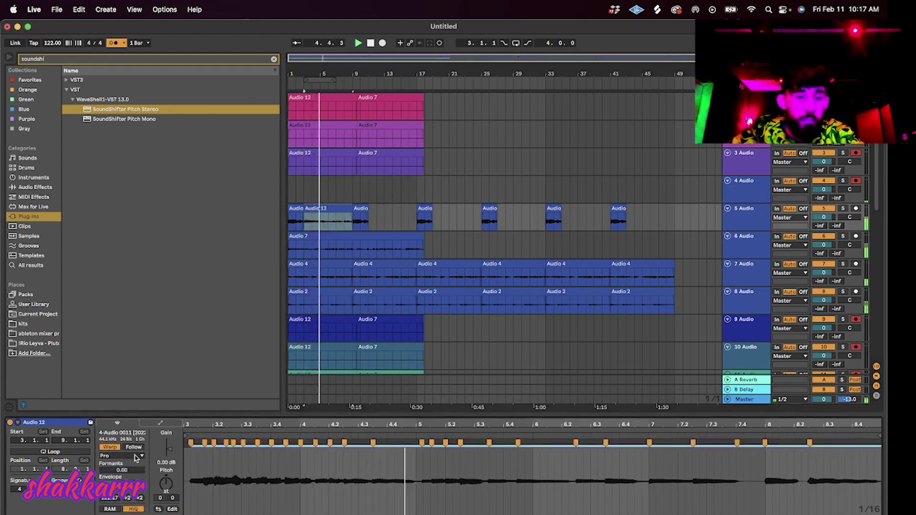
key(space)
key(space)
key(space)
key(space)
drag(204, 443, 243, 444)
key(space)
key(space)
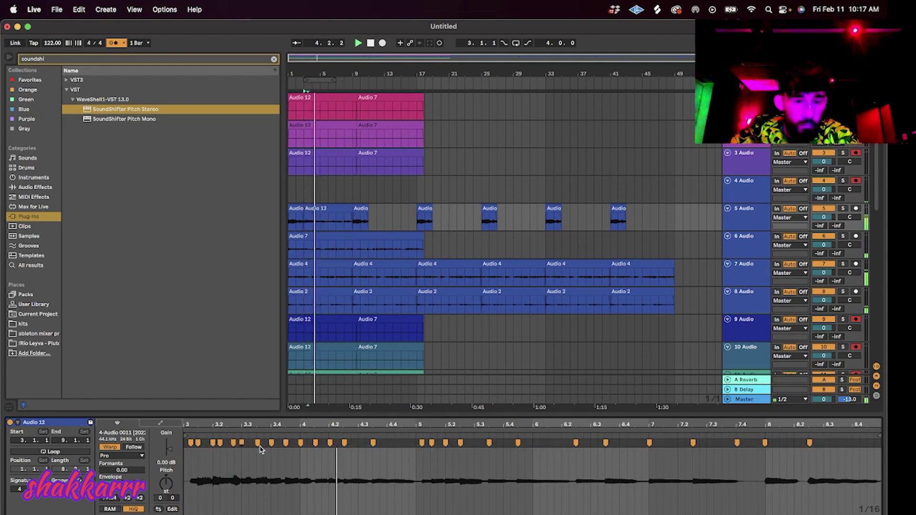
drag(421, 443, 416, 443)
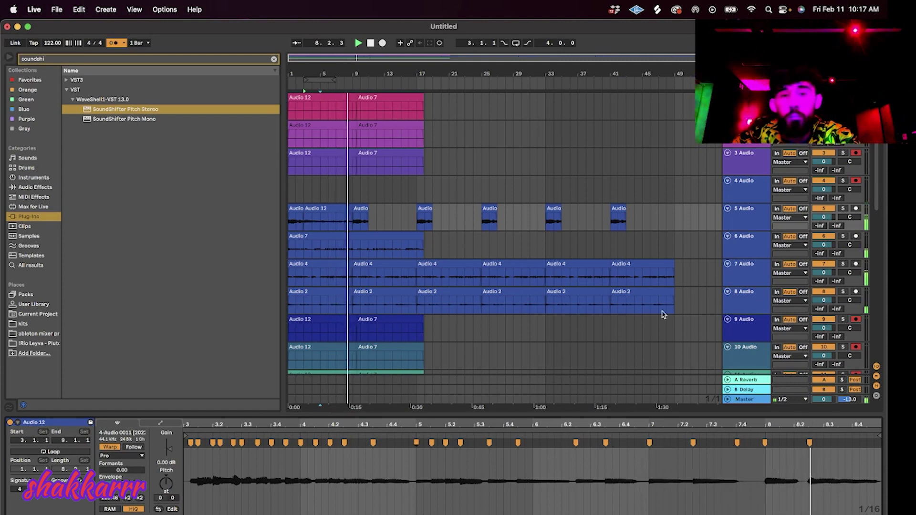
Repeat track 5's bars 1–9 section rightward, then adjust and clear the selection.
drag(354, 224, 209, 224)
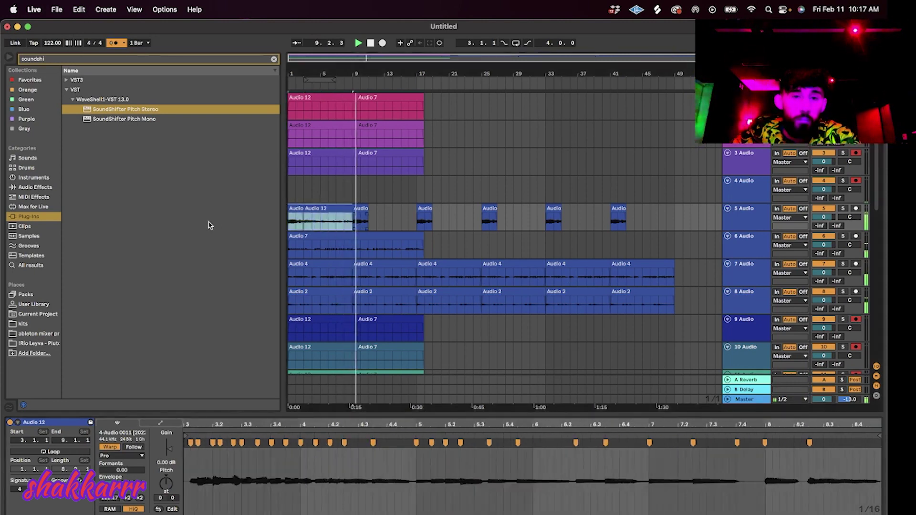
key(super+d)
key(super+d)
key(super+d)
key(super+d)
key(super+d)
click(613, 196)
click(615, 208)
shift+click(489, 208)
click(578, 191)
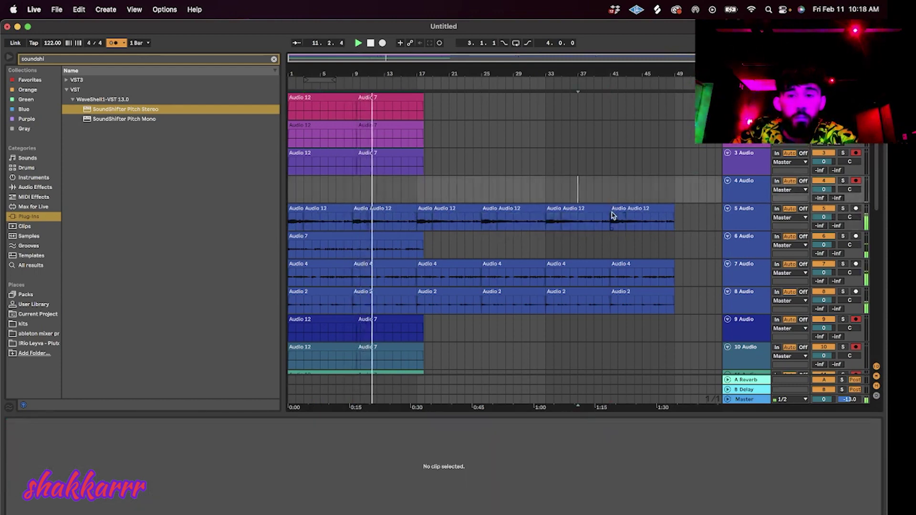
Raise the bar-3 Audio 12 clip's gain to 3.50 dB and delete track 5's repeats after bar 9.
click(615, 218)
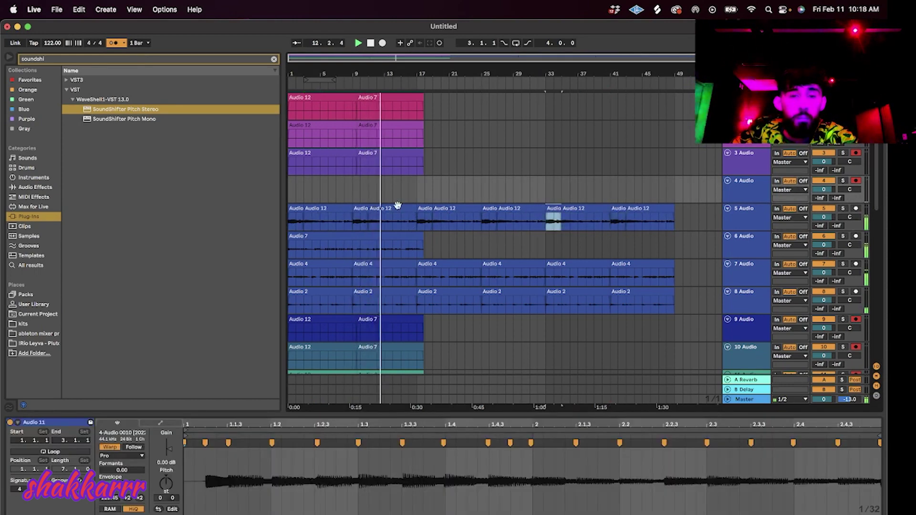
click(329, 220)
key(space)
key(space)
drag(169, 449, 168, 444)
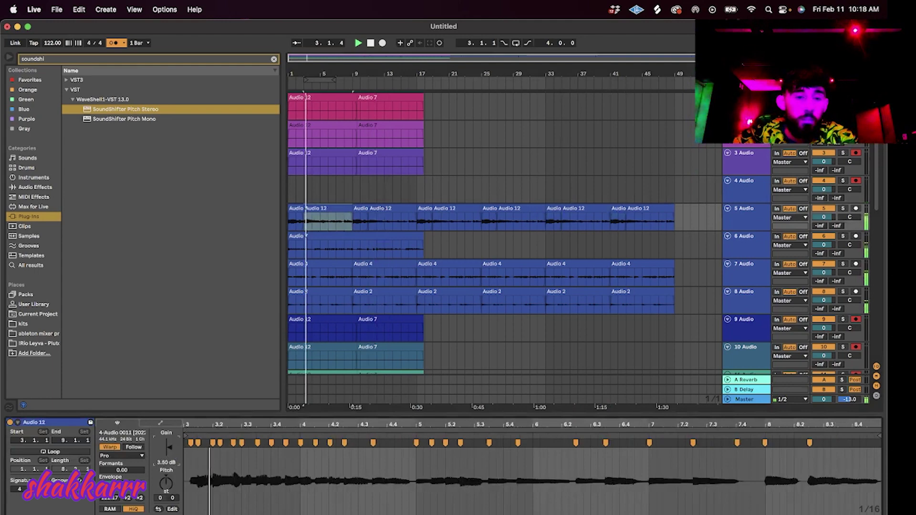
drag(688, 223, 352, 220)
key(Delete)
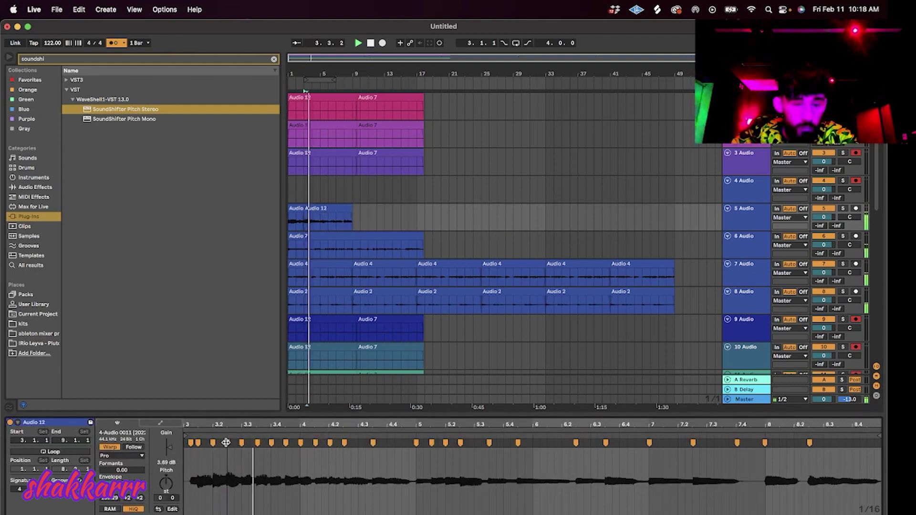
Split the clip at bar 6, boost that piece to 8.81 dB, and set the third chop to about 7.5 dB.
click(349, 223)
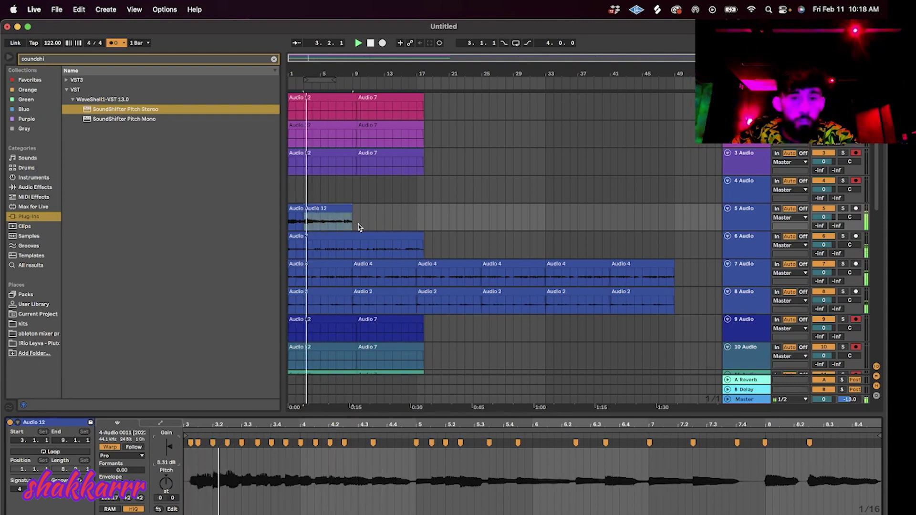
click(328, 227)
key(super+e)
click(333, 208)
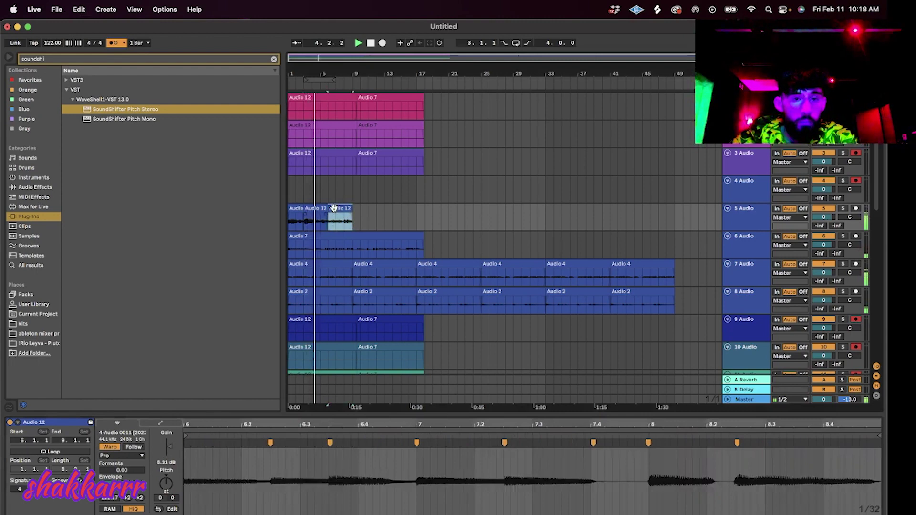
drag(167, 447, 168, 439)
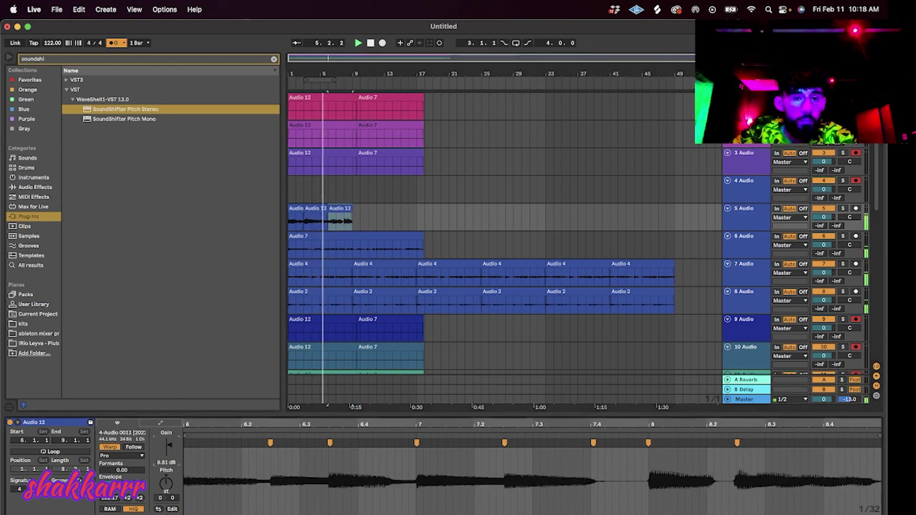
drag(354, 226, 290, 227)
click(314, 206)
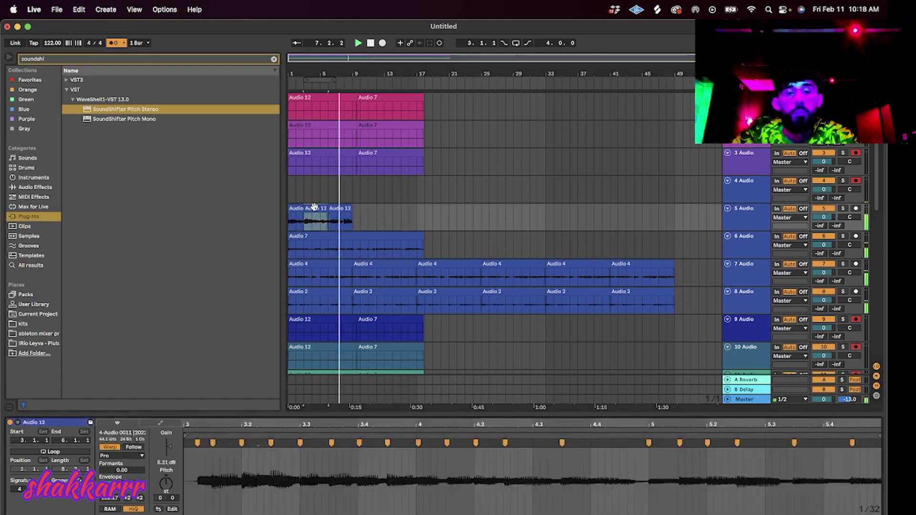
click(338, 220)
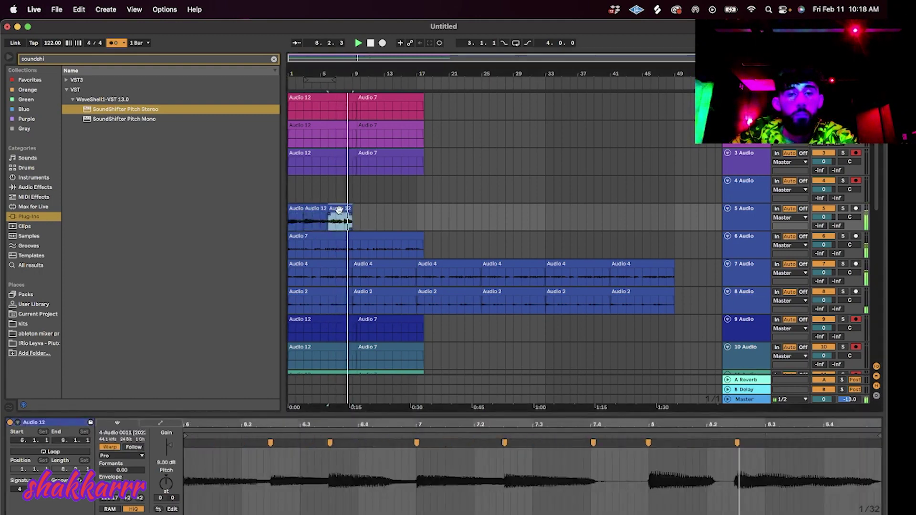
drag(169, 446, 169, 450)
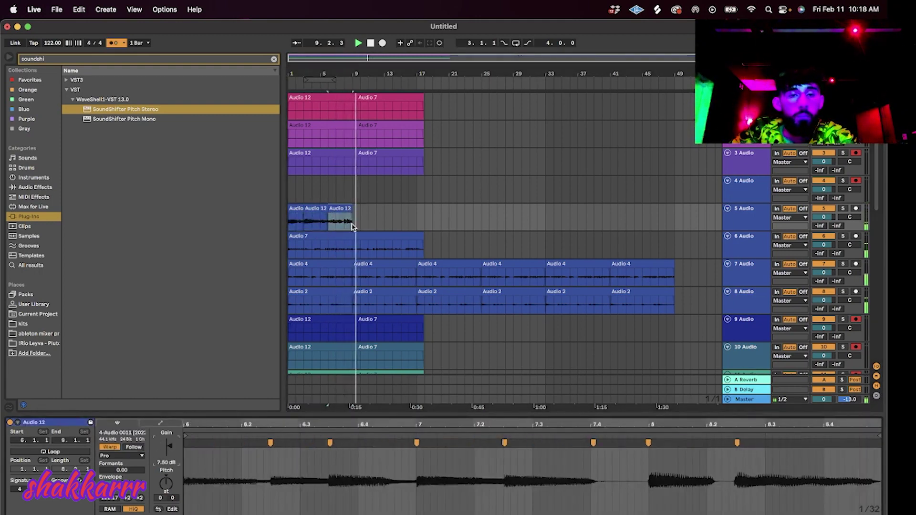
Duplicate track 5's three chops out to bar 49, undoing an accidental track duplicate.
drag(352, 227, 171, 212)
key(super+d)
key(super+d)
key(super+d)
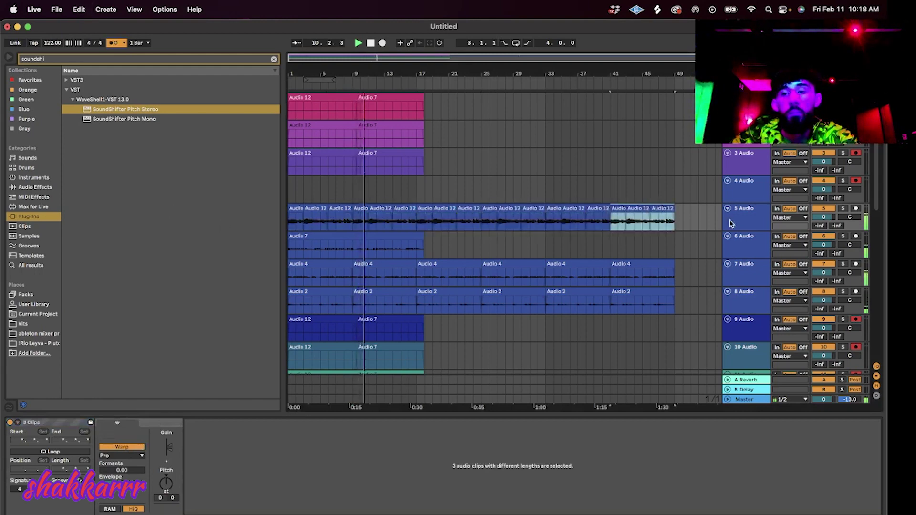
click(749, 224)
key(super+d)
key(super+z)
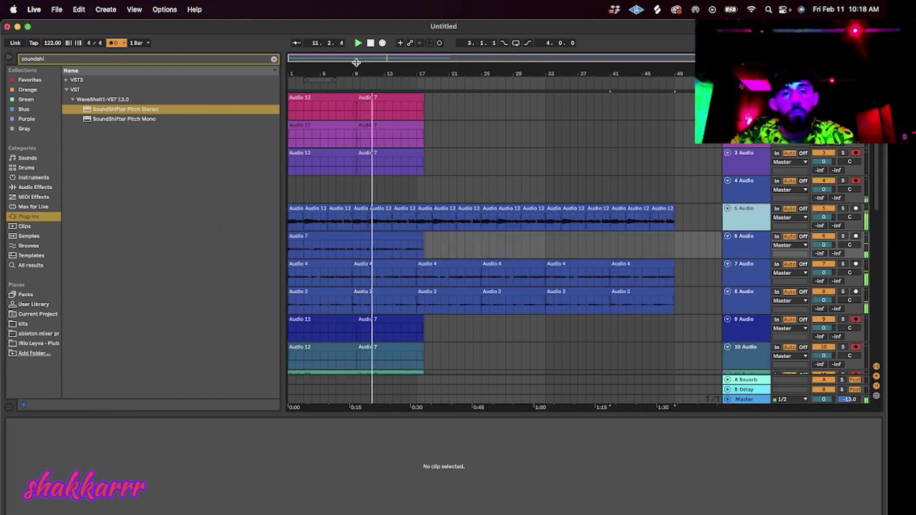
Paste a copy of Audio 7 at bar 33 on track 6 and return to bar 1.
click(415, 239)
click(547, 245)
key(super+v)
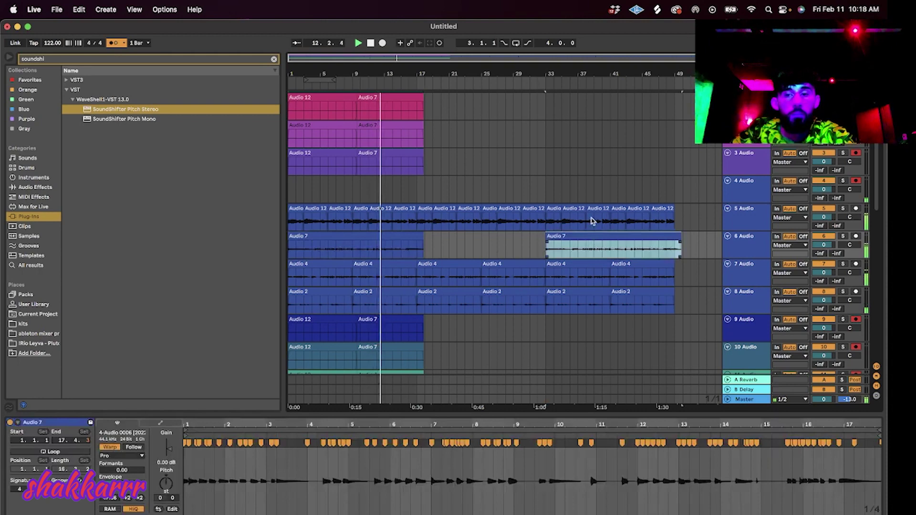
double_click(372, 44)
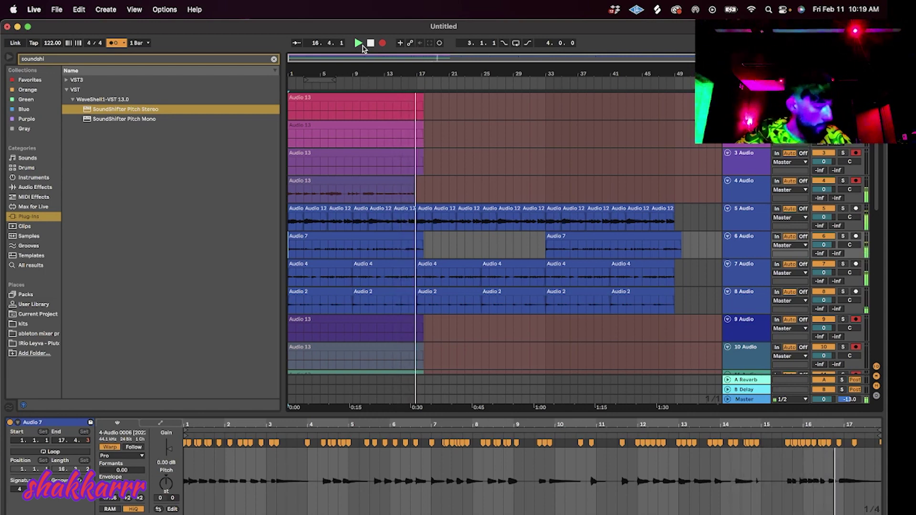
Split track 4's Audio 13 clip at bar 8 and delete the part before it.
key(space)
key(space)
click(403, 181)
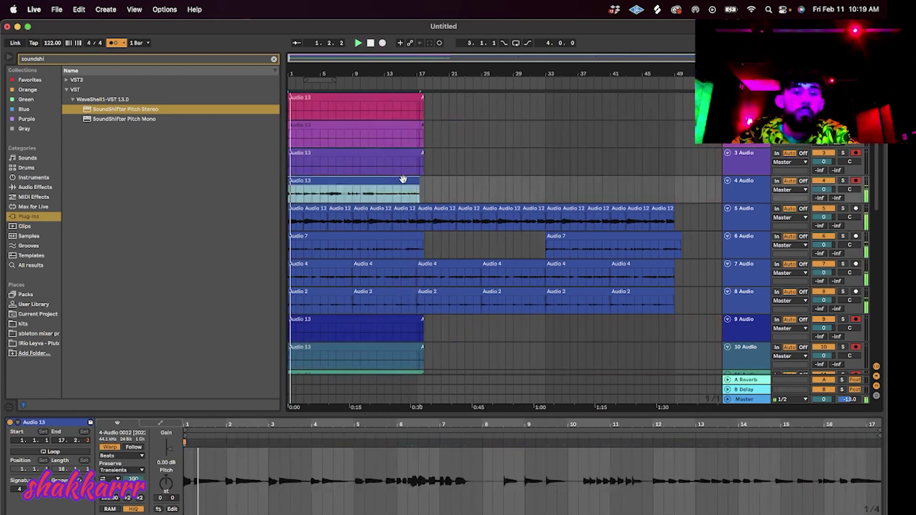
click(345, 198)
key(super+e)
click(331, 179)
key(Delete)
click(343, 194)
click(362, 180)
key(space)
key(space)
Set the clip's warp mode to Complex Pro with Formants at 0.
click(129, 455)
click(123, 505)
drag(126, 470, 126, 510)
key(super+u)
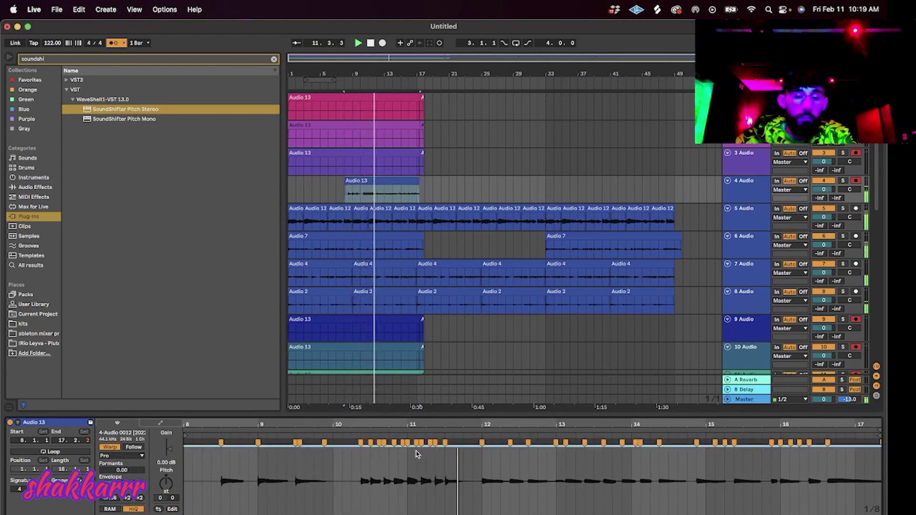
Set the clip grid to 1/8 triplet and nudge a warp marker slightly earlier.
scroll(409, 464, up, 3)
scroll(409, 464, up, 3)
right_click(359, 468)
click(372, 462)
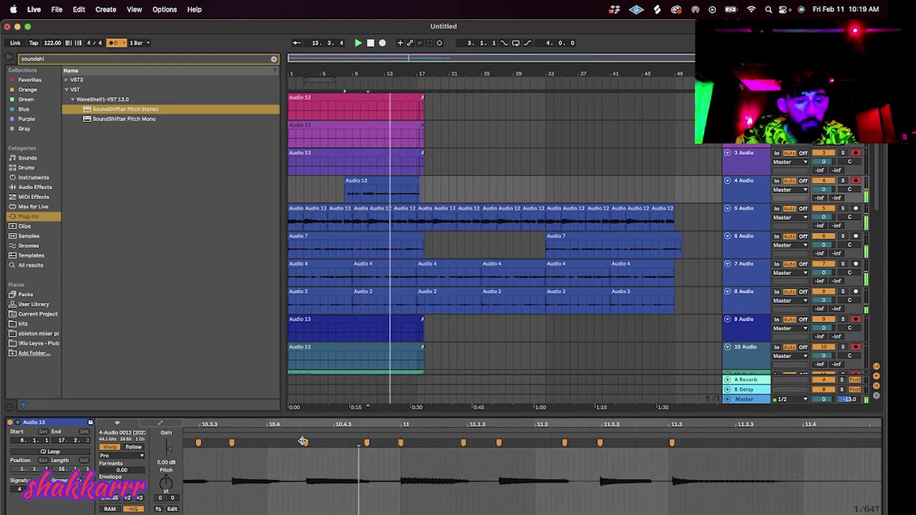
right_click(282, 468)
click(325, 441)
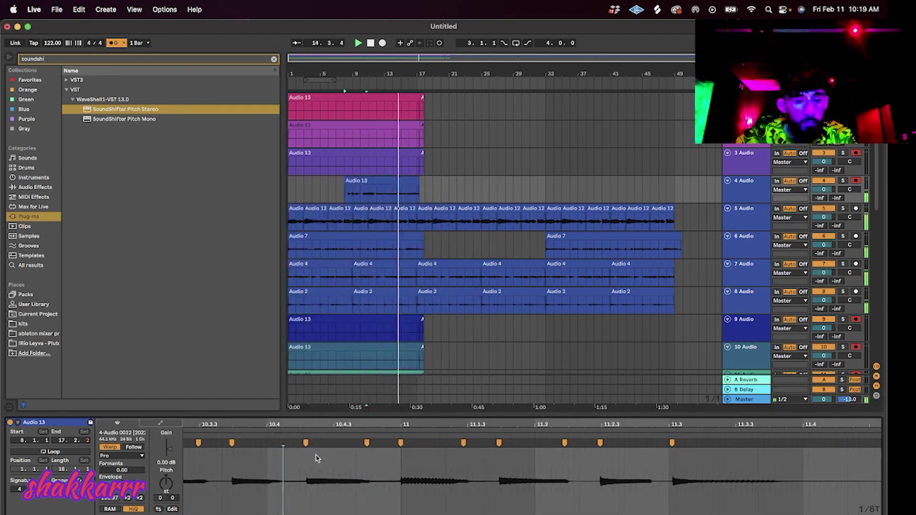
scroll(235, 445, down, 2)
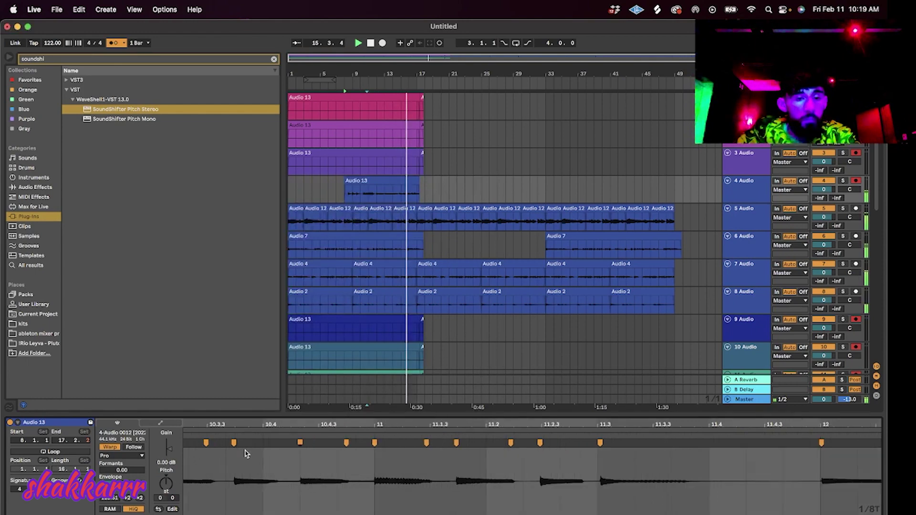
drag(238, 443, 233, 444)
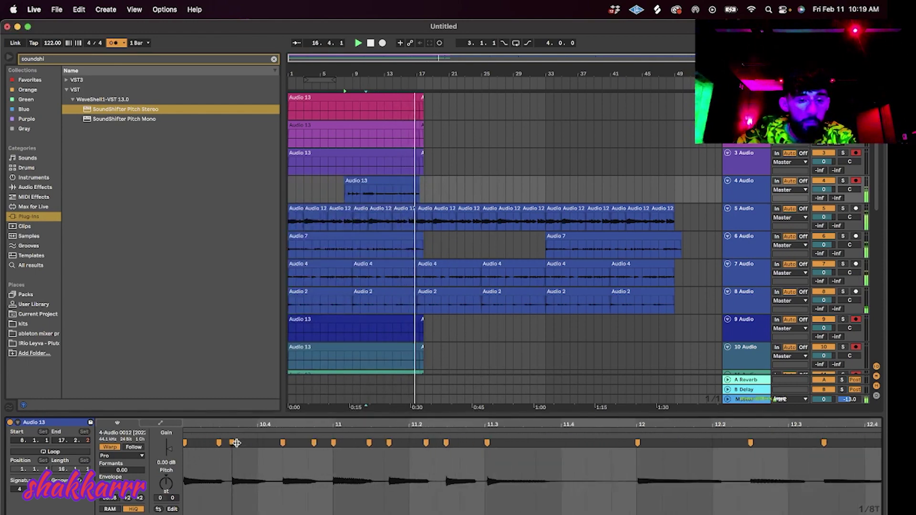
click(407, 183)
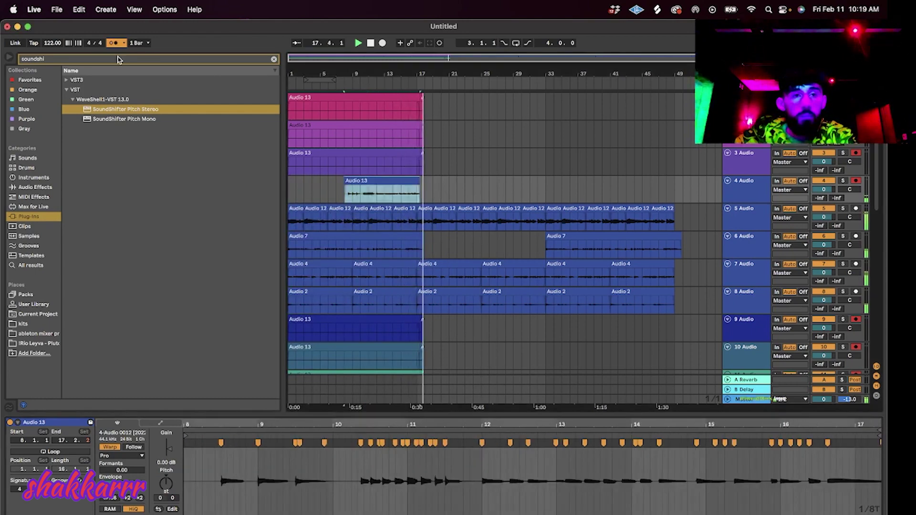
scroll(759, 215, down, 3)
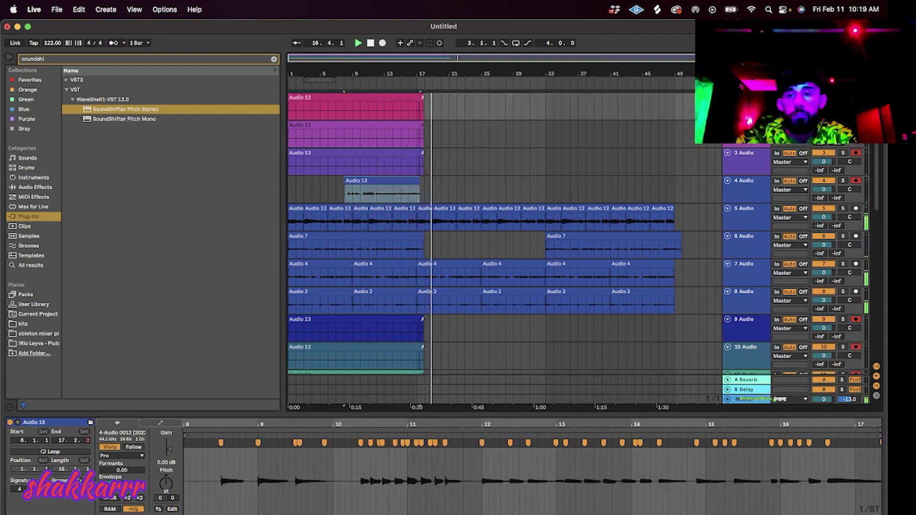
Delete track 6 and audition an Audio 12 chop during playback.
click(755, 252)
key(Delete)
key(Delete)
key(Delete)
key(Delete)
key(Delete)
key(Delete)
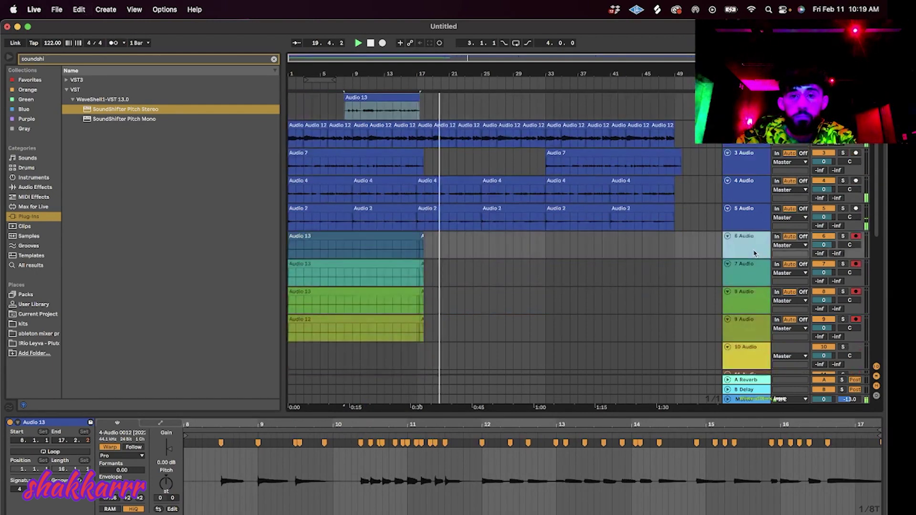
click(433, 152)
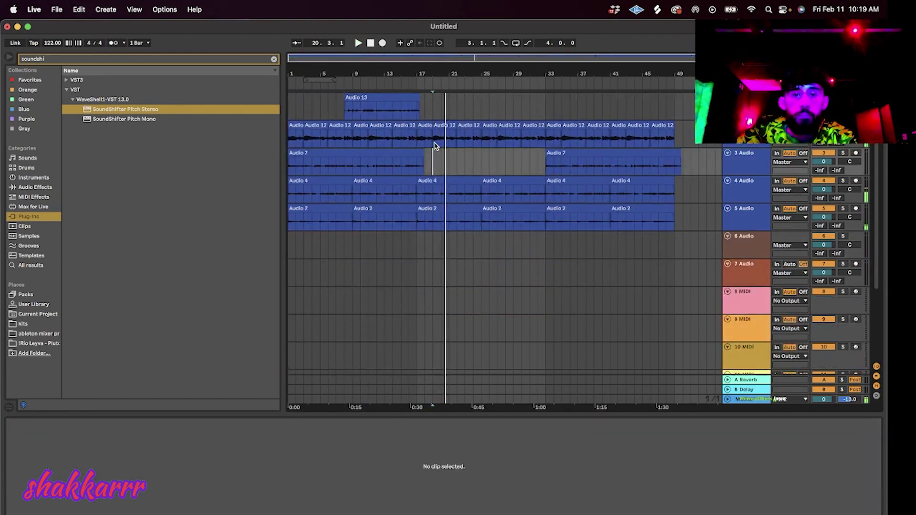
click(434, 144)
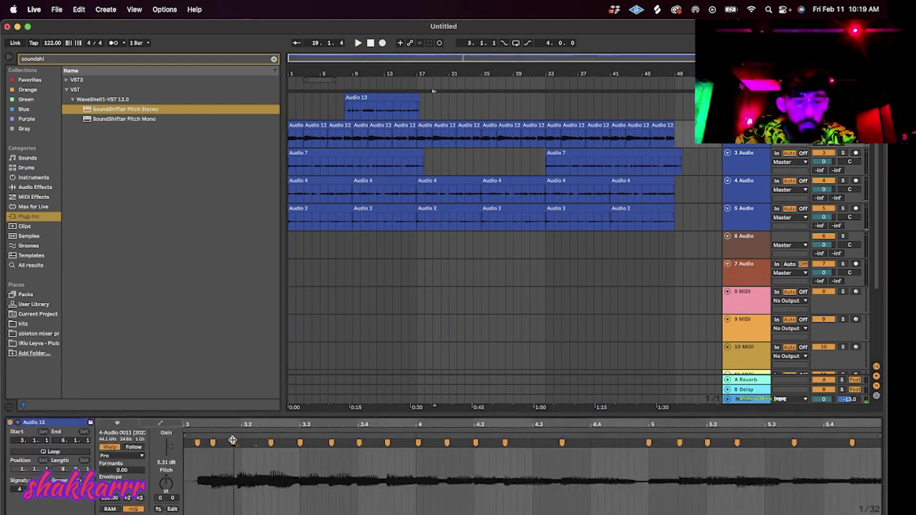
key(space)
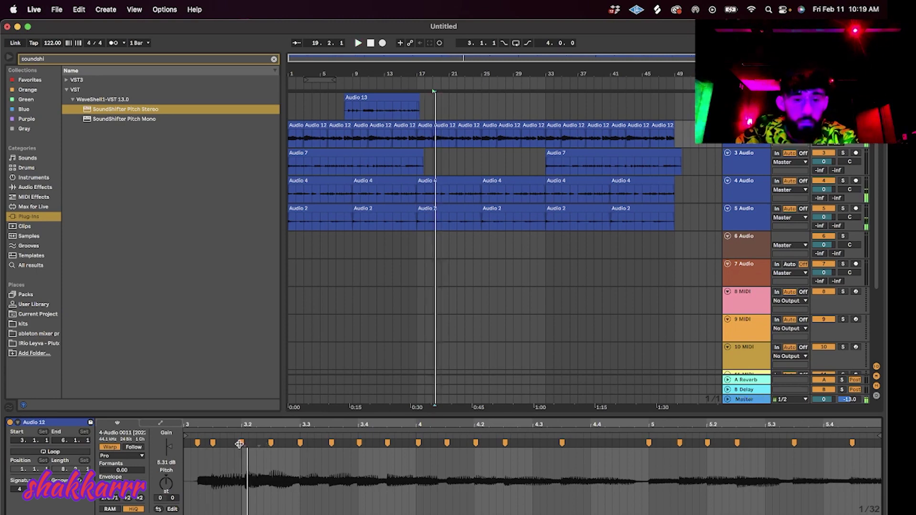
key(space)
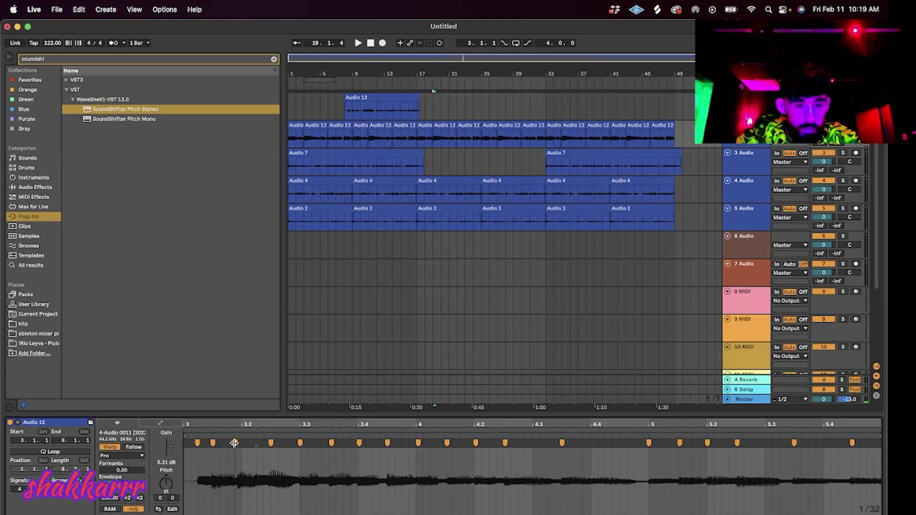
key(space)
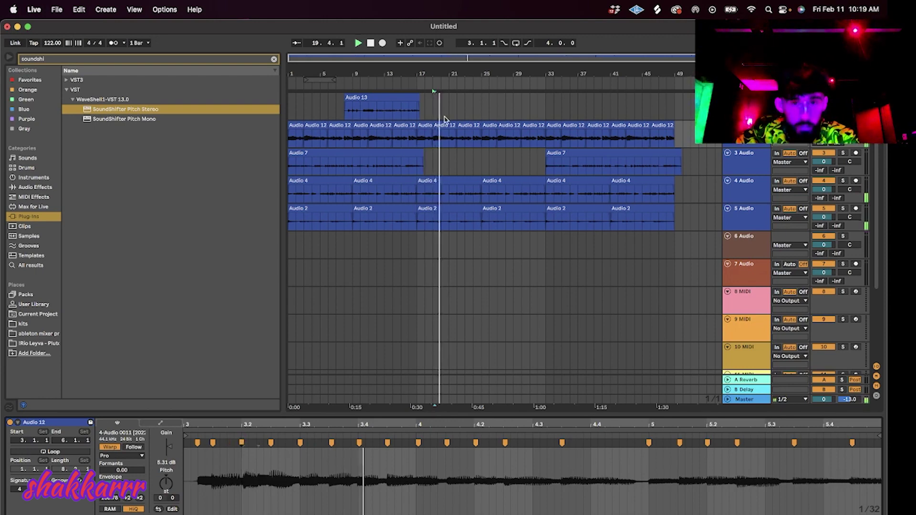
Copy bars 17–25 of the Audio 12 chops to bar 1 and duplicate them through bar 49.
click(480, 144)
drag(481, 143, 418, 143)
key(super+c)
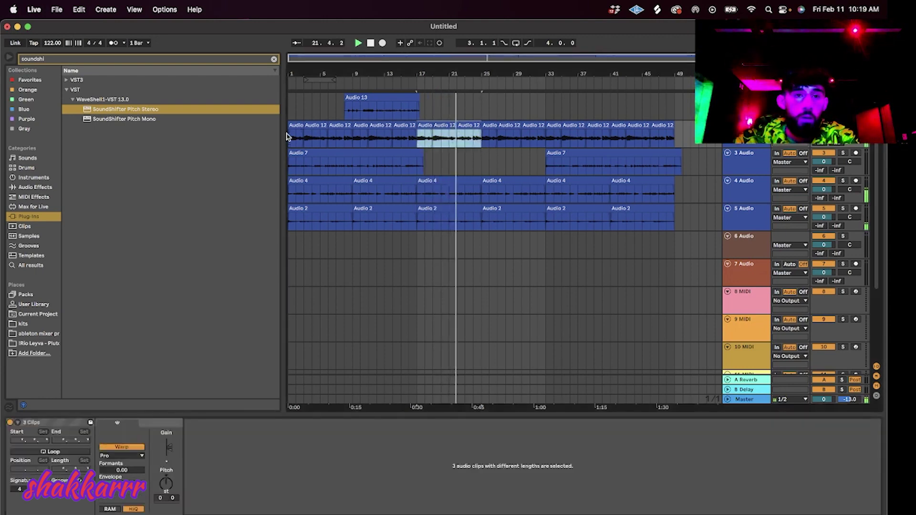
click(289, 139)
key(super+v)
key(super+d)
key(super+d)
key(super+d)
key(super+d)
key(super+d)
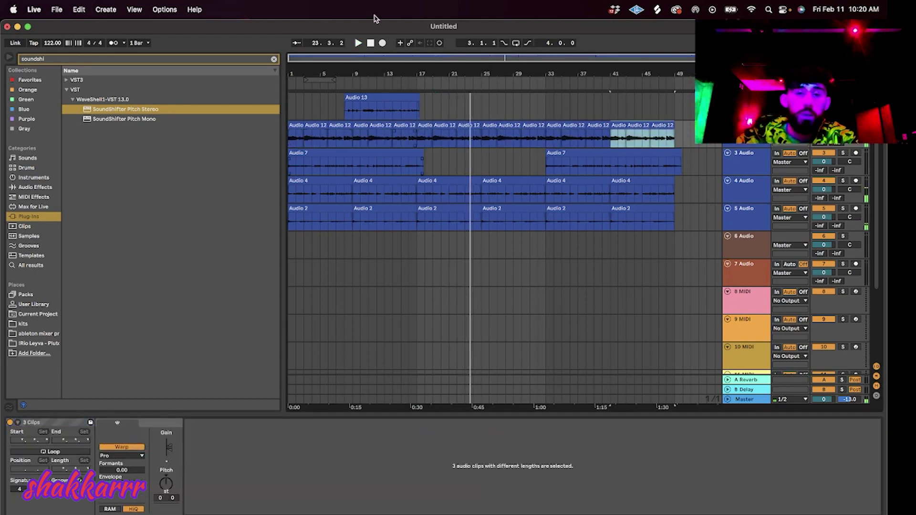
click(370, 43)
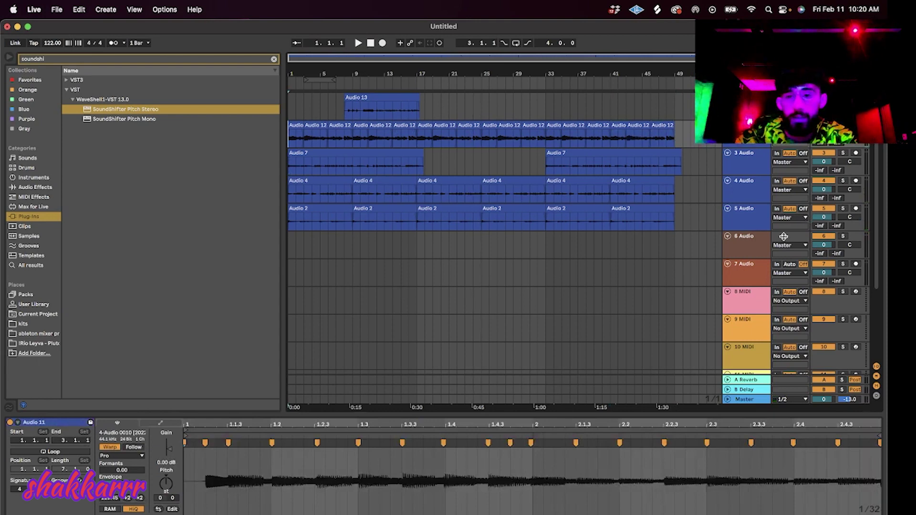
Delete the remaining extra tracks and clear bars 17–51 on tracks 4 and 5.
key(space)
click(761, 252)
key(Delete)
key(Delete)
key(Delete)
key(Delete)
key(Delete)
key(Delete)
key(Delete)
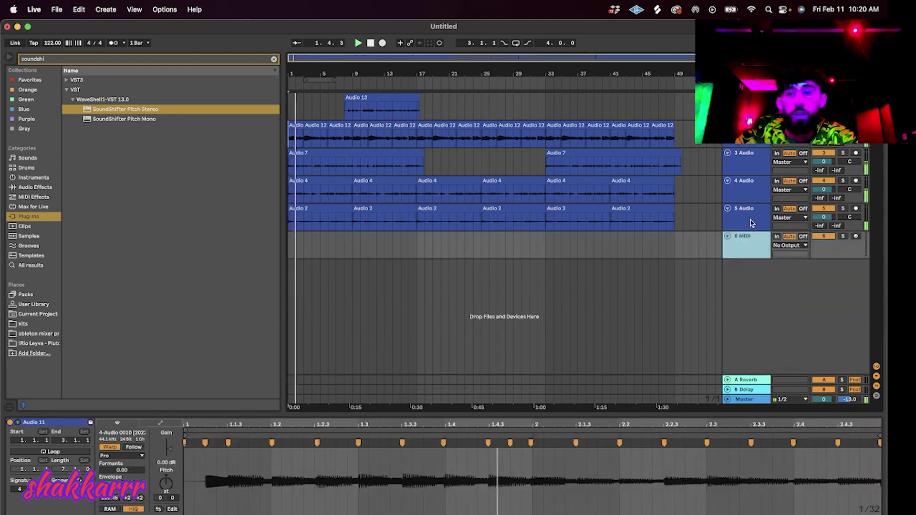
key(Delete)
drag(698, 212, 417, 185)
key(Delete)
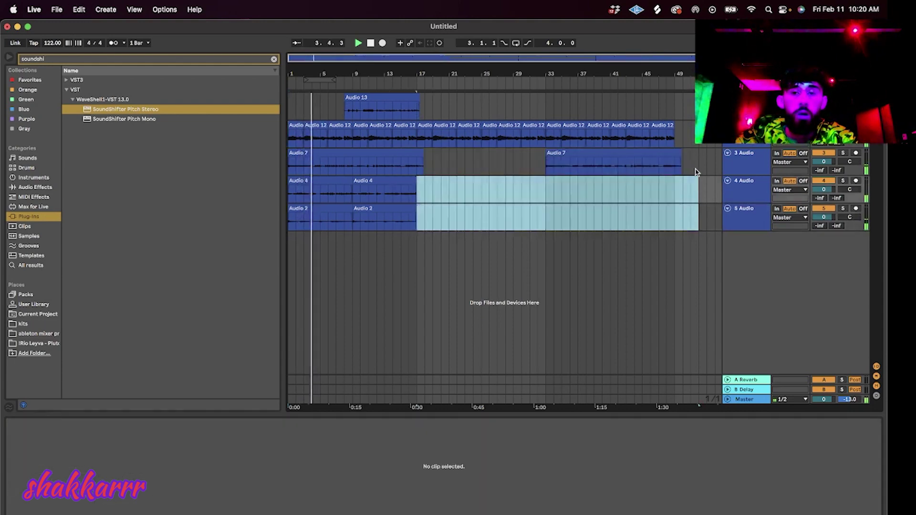
Clear the later range on tracks 2–3 and delete the leftover Audio 12 chops.
drag(697, 169, 472, 128)
key(Delete)
click(445, 126)
key(Delete)
click(429, 126)
key(Delete)
click(464, 126)
key(Delete)
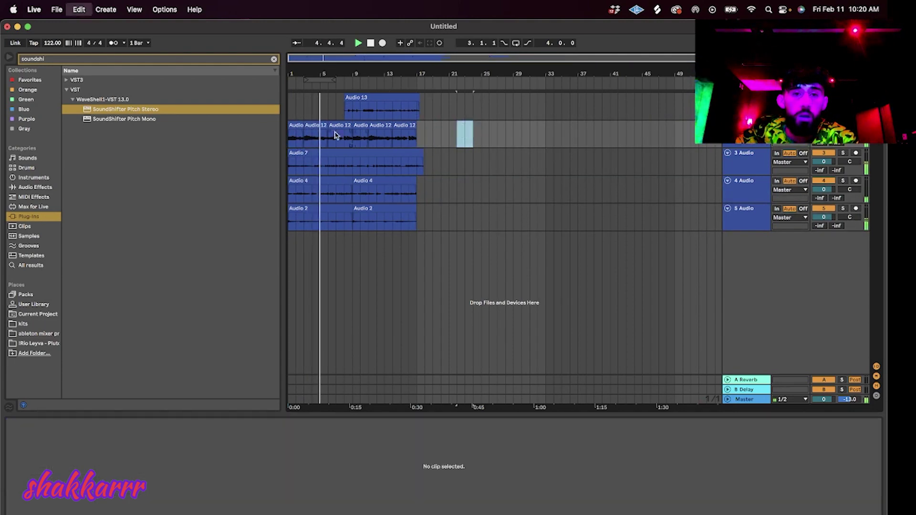
click(335, 136)
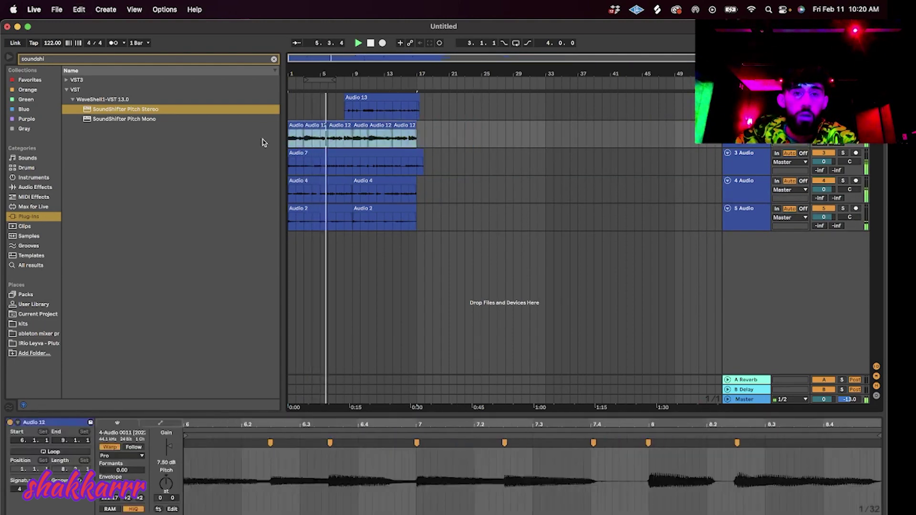
Copy the Audio 7 range on track 3 and paste it at bar 35.
drag(431, 168, 255, 158)
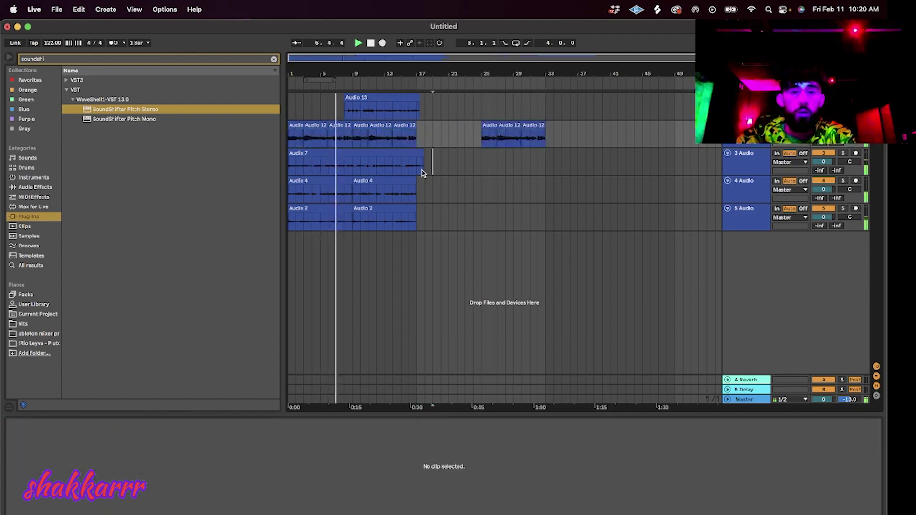
key(super+c)
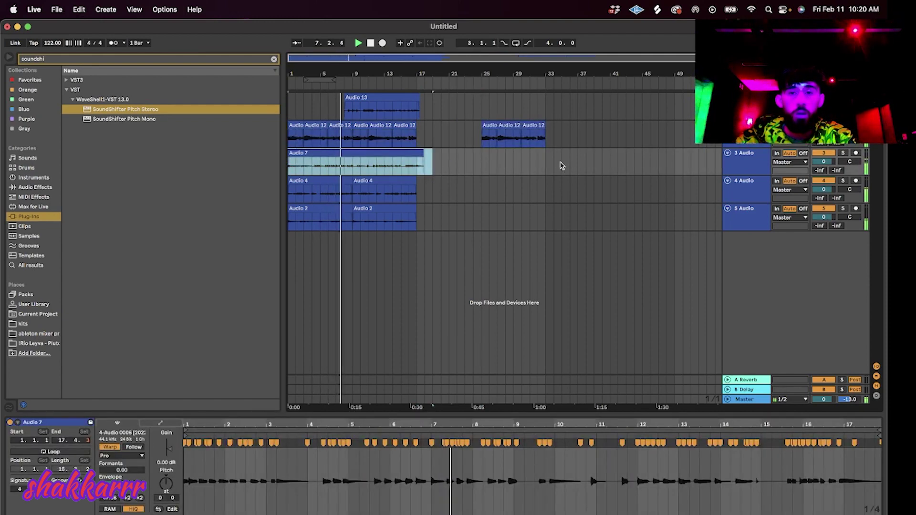
click(561, 164)
key(super+v)
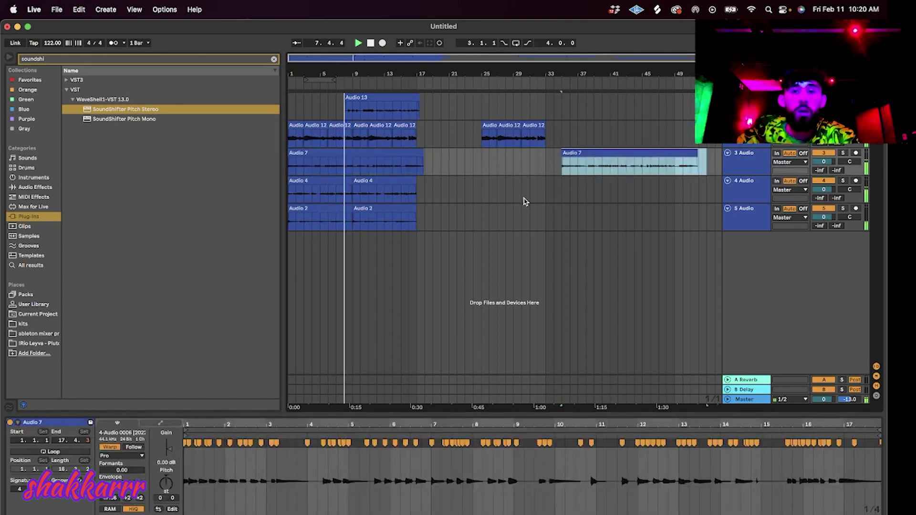
Paste a copy of the Audio 4 clip near bar 54 on track 4.
click(505, 191)
double_click(377, 194)
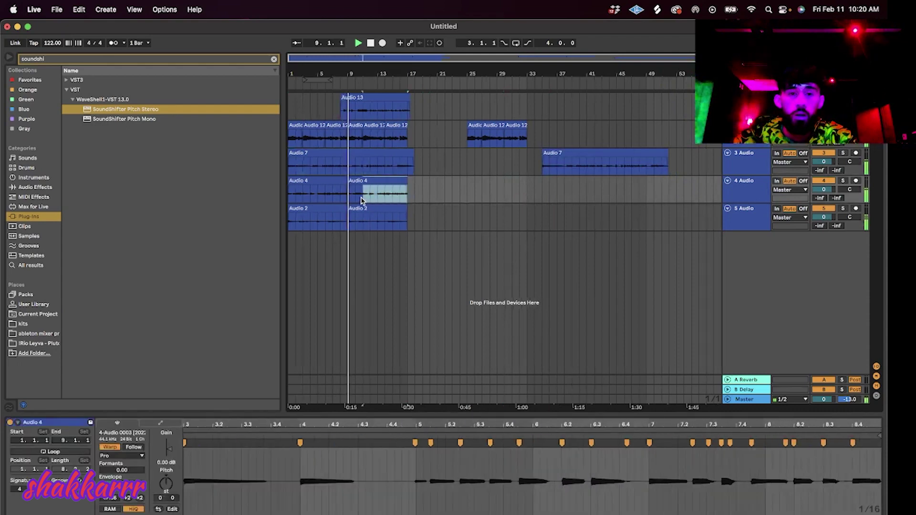
click(684, 193)
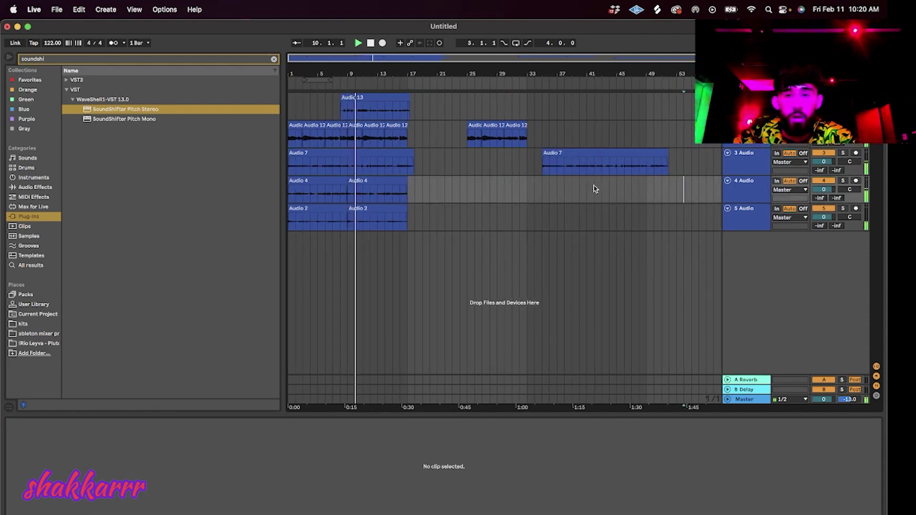
key(super+v)
click(379, 209)
Paste a copy of the Audio 2 clip near bar 63 on track 5.
drag(416, 75, 410, 75)
scroll(692, 235, right, 3)
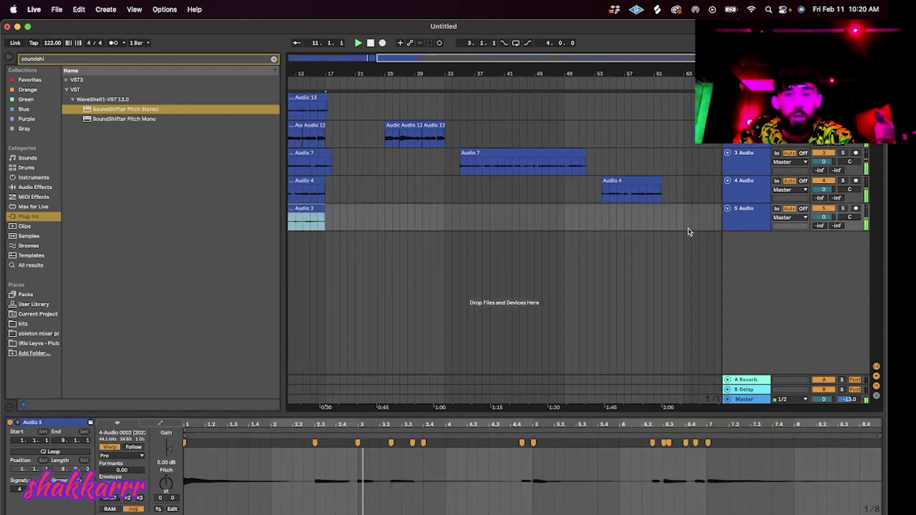
click(676, 222)
key(super+v)
Copy the Audio 13 clip, clear the selection and save the set.
drag(520, 57, 577, 58)
click(402, 96)
key(super+c)
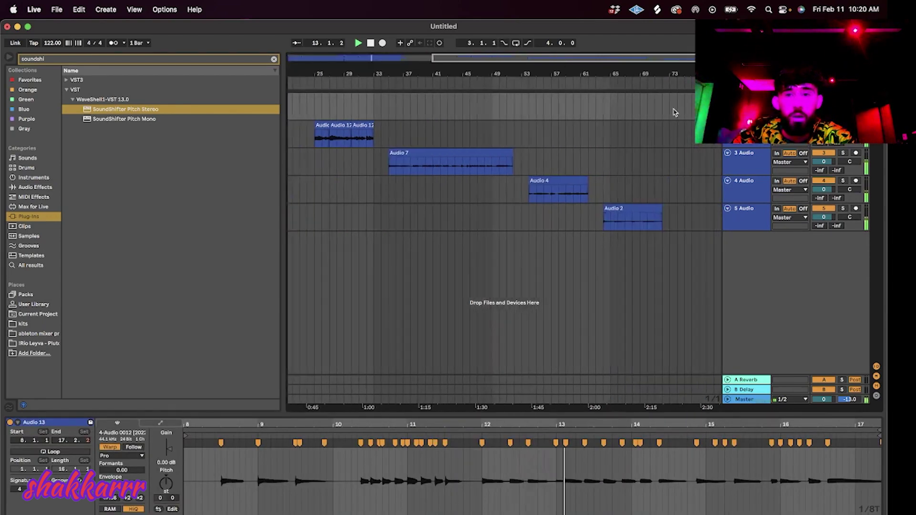
click(684, 119)
key(super+s)
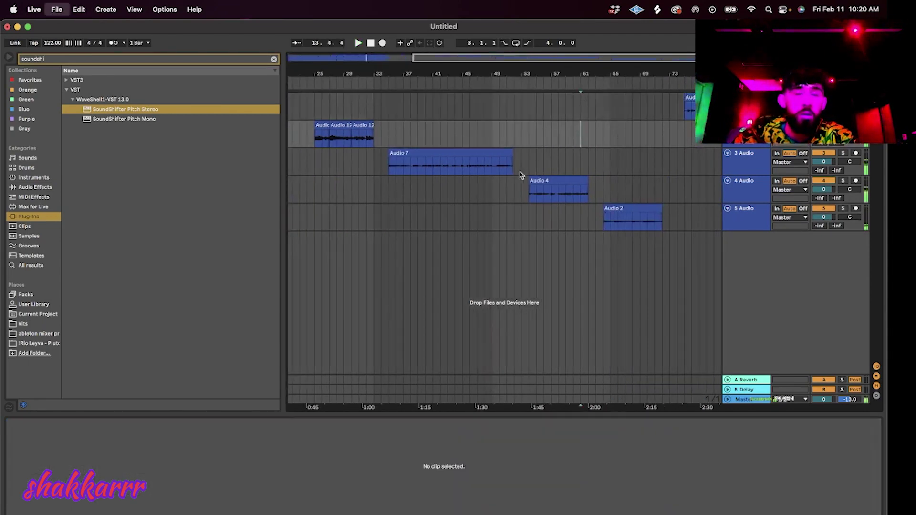
Save the set under a new name in the melodies > scraps folder.
click(269, 142)
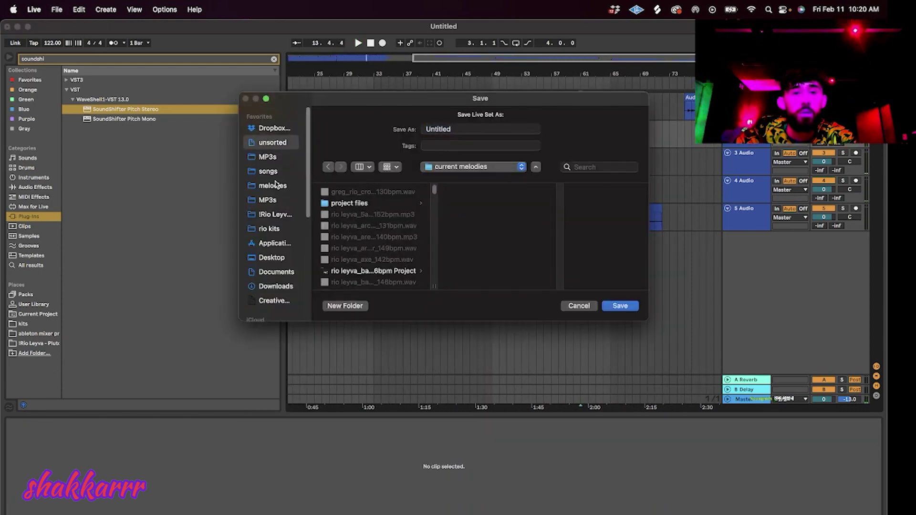
click(455, 167)
click(273, 186)
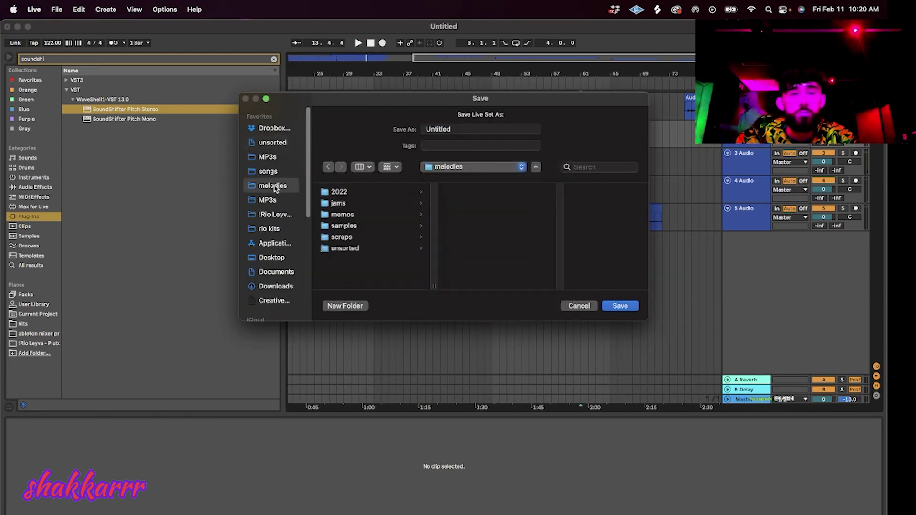
click(377, 237)
key(Tab)
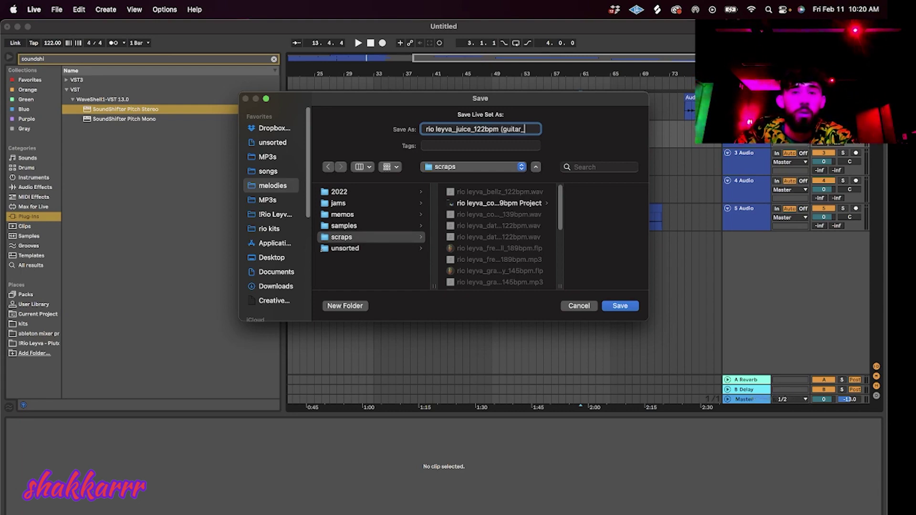
key(Escape)
Export the Master mix as a 32-bit WAV into current melodies.
key(super+shift+r)
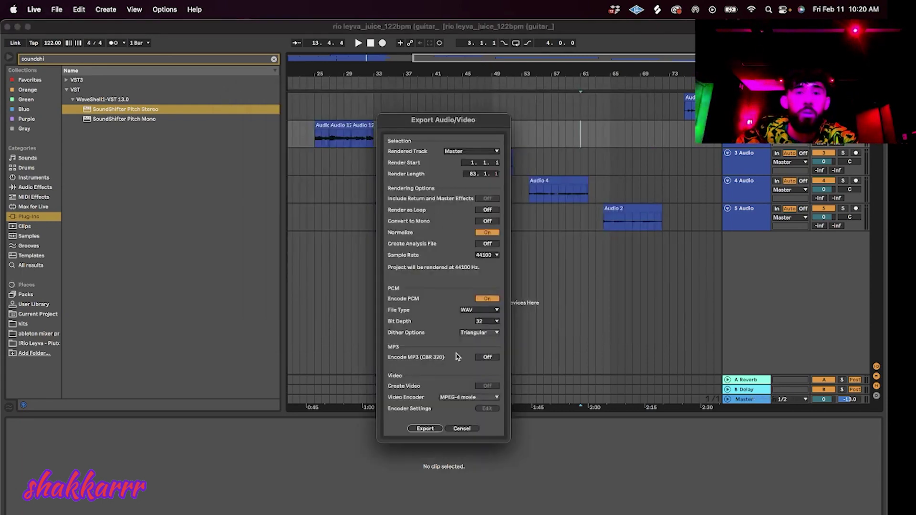
click(425, 428)
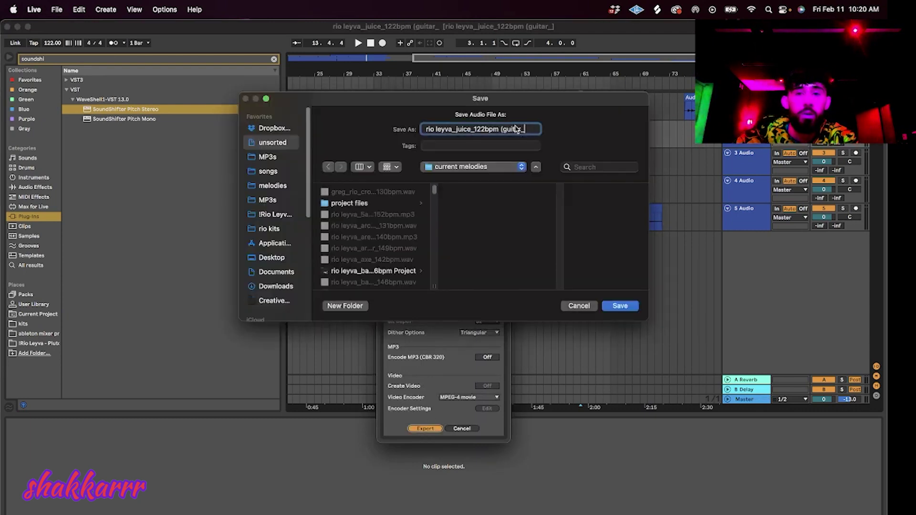
key(Return)
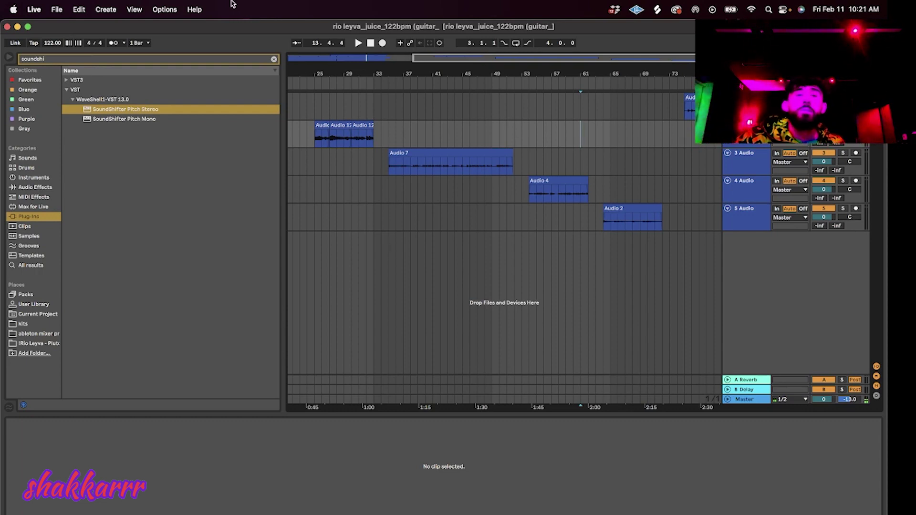
Quit Ableton Live, close the MP3s Finder window and switch to FL Studio.
click(8, 26)
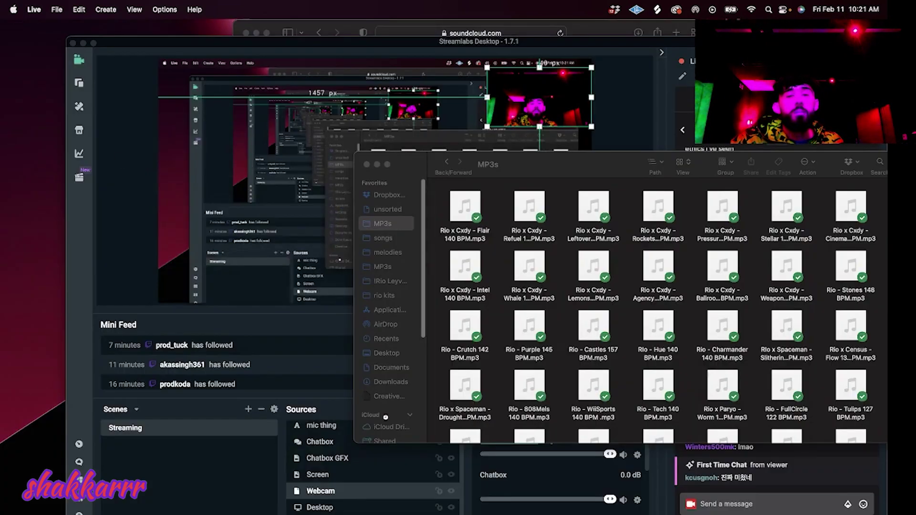
click(434, 185)
click(367, 164)
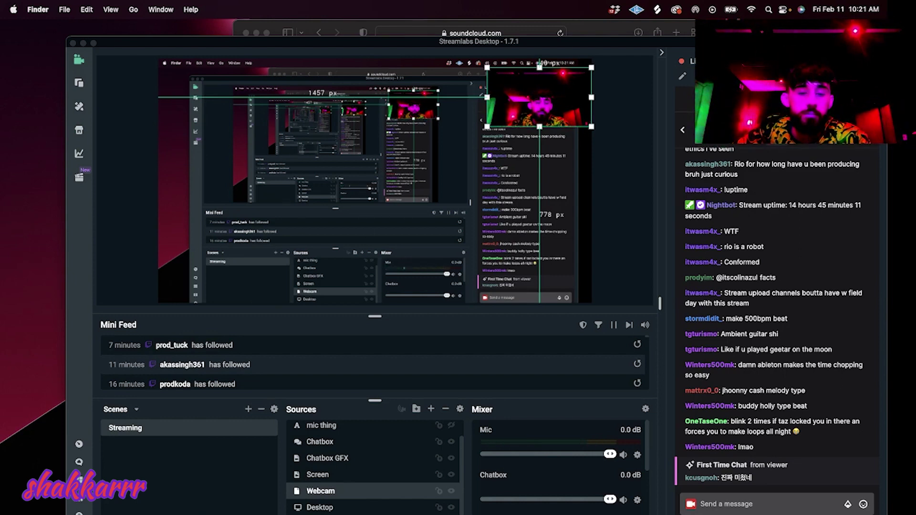
right_click(300, 514)
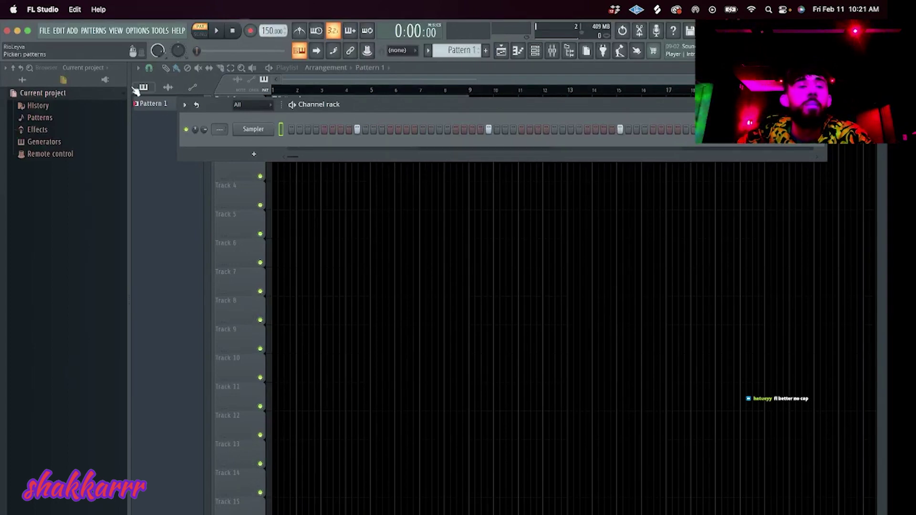
Show all folders in FL Studio's browser and open the MP3s folder in Finder.
click(22, 80)
click(272, 514)
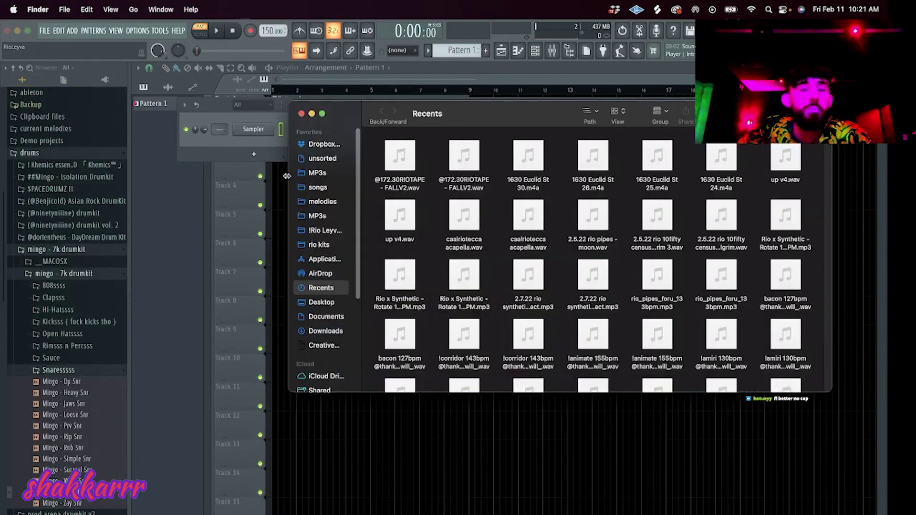
click(317, 173)
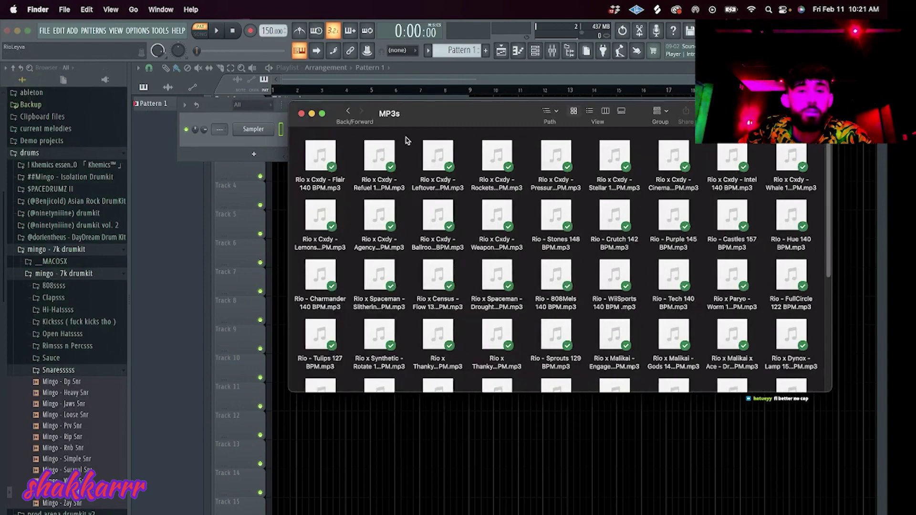
drag(431, 117, 234, 58)
Select 25 beat files, view their actions, then deselect and close the MP3s window.
drag(98, 96, 618, 189)
drag(497, 223, 116, 205)
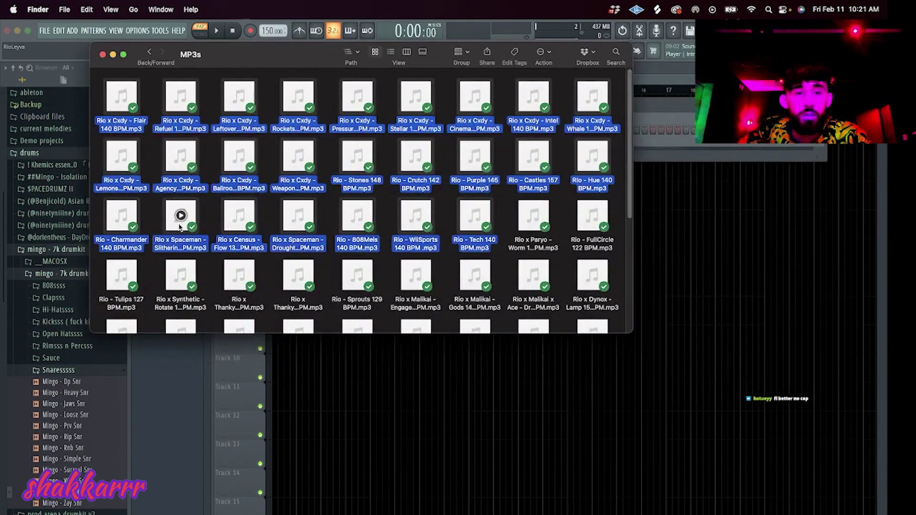
right_click(180, 226)
click(207, 214)
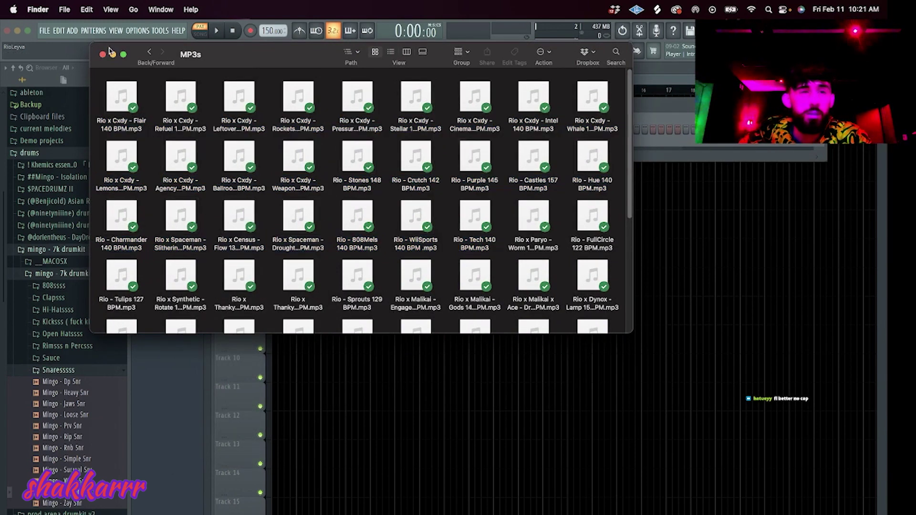
click(102, 54)
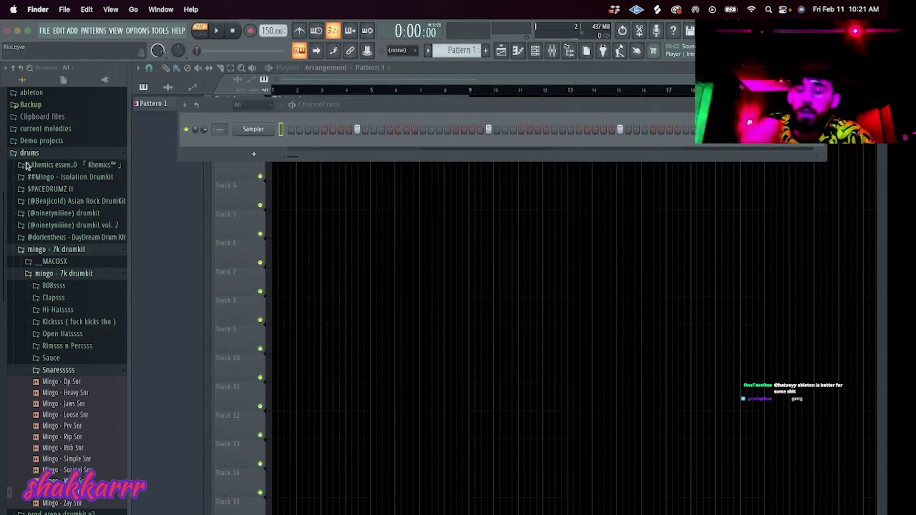
Add a Fruity Slicer channel to the Channel rack.
click(253, 155)
click(249, 149)
click(353, 119)
Replace the channel's plugin with Serum and open Serum's User preset banks.
right_click(267, 145)
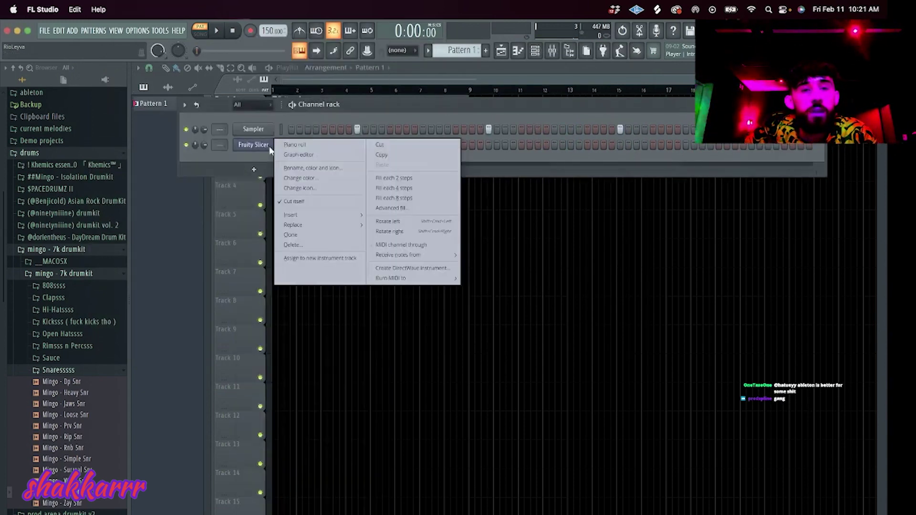
mouse_move(354, 225)
click(386, 46)
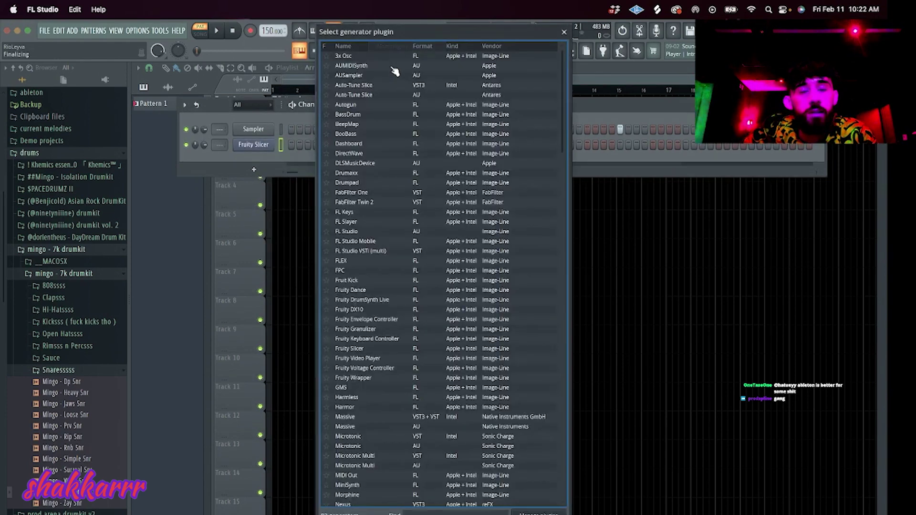
text(serum)
click(394, 67)
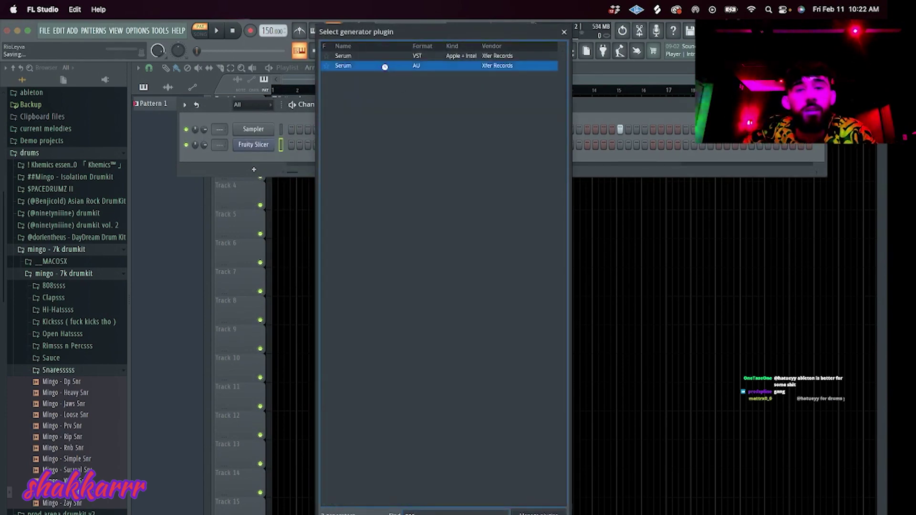
double_click(386, 69)
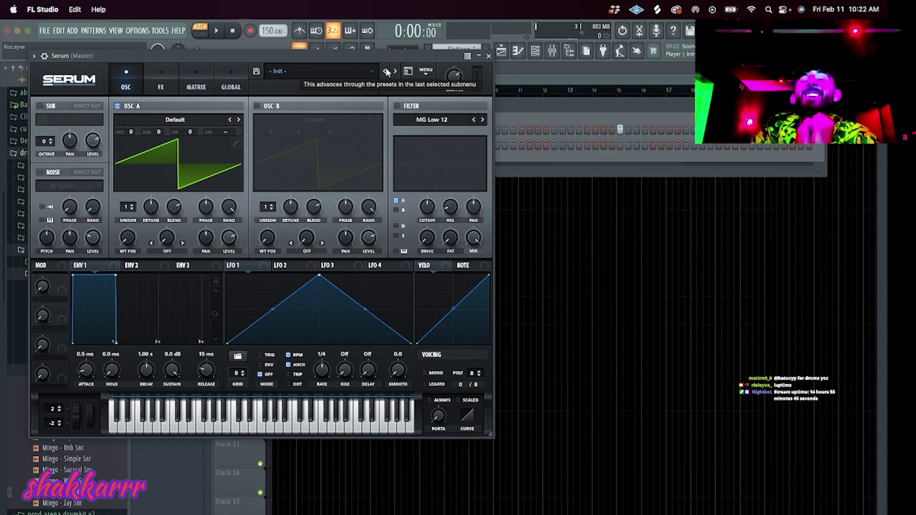
click(312, 63)
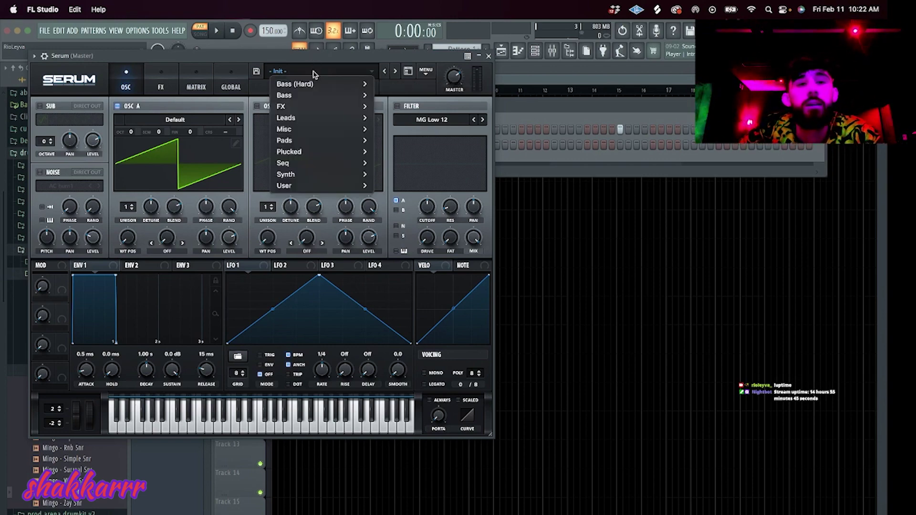
mouse_move(361, 191)
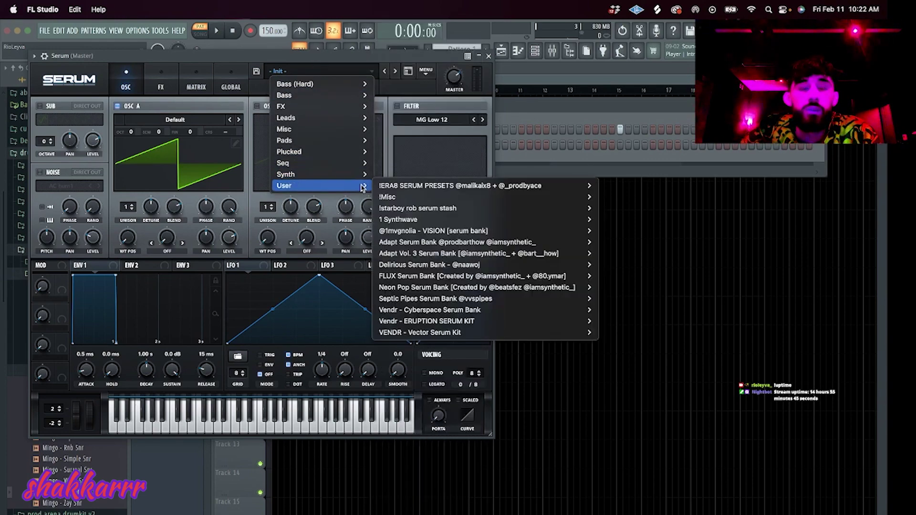